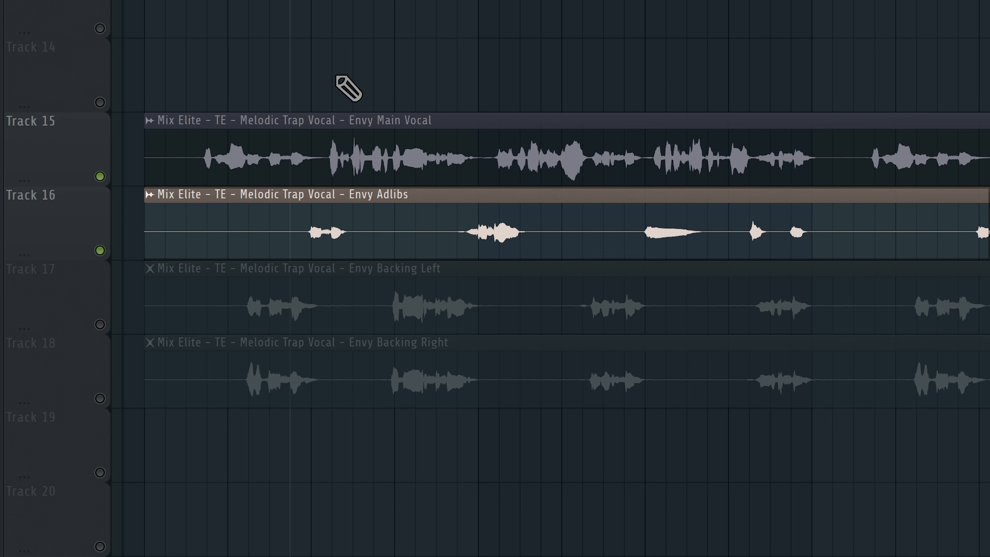
Step: Play the arrangement while muting and unmuting vocal tracks to audition the backing doubles against the main vocal
key("space")
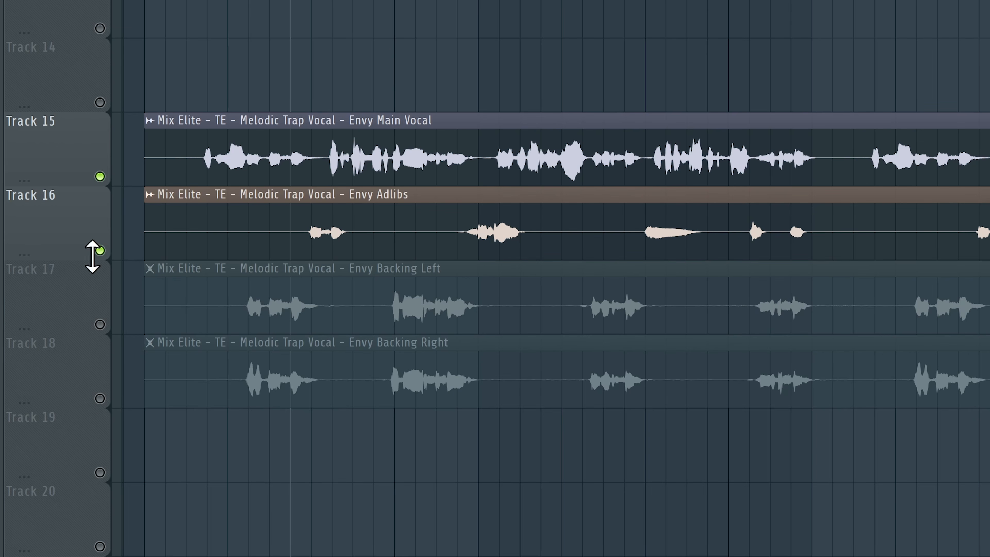
left_click(100, 250)
left_click(100, 324)
left_click(99, 398)
left_click(100, 176)
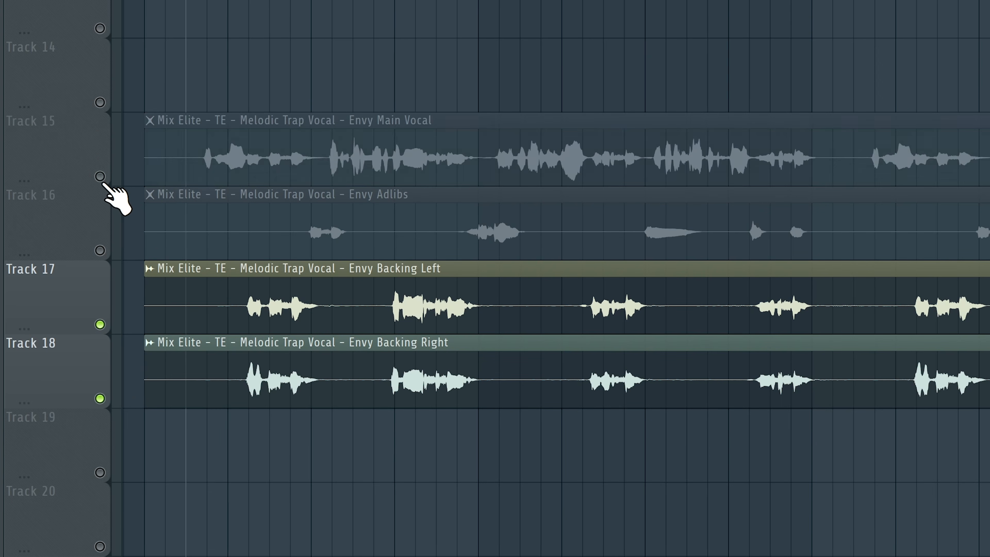
left_click(99, 397)
left_click(100, 398)
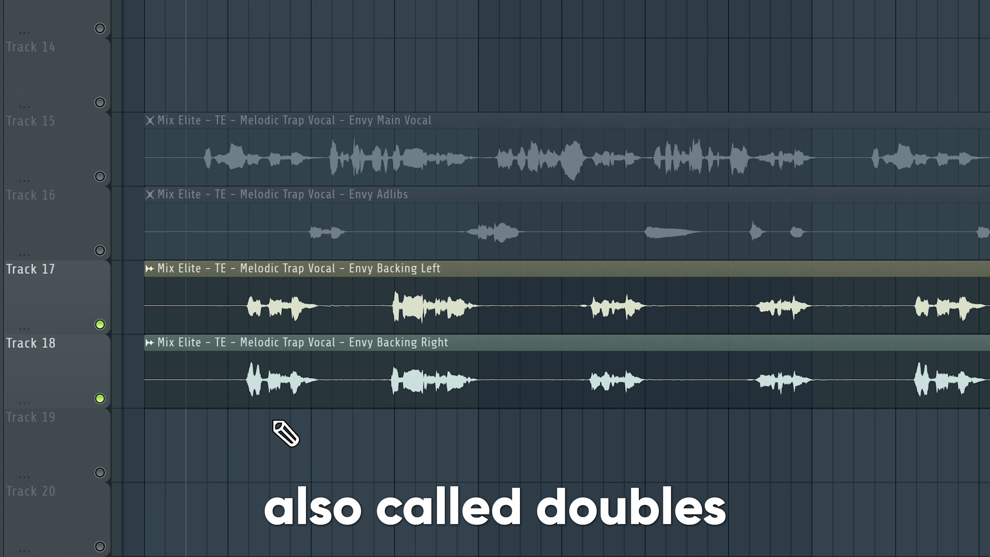
key("space")
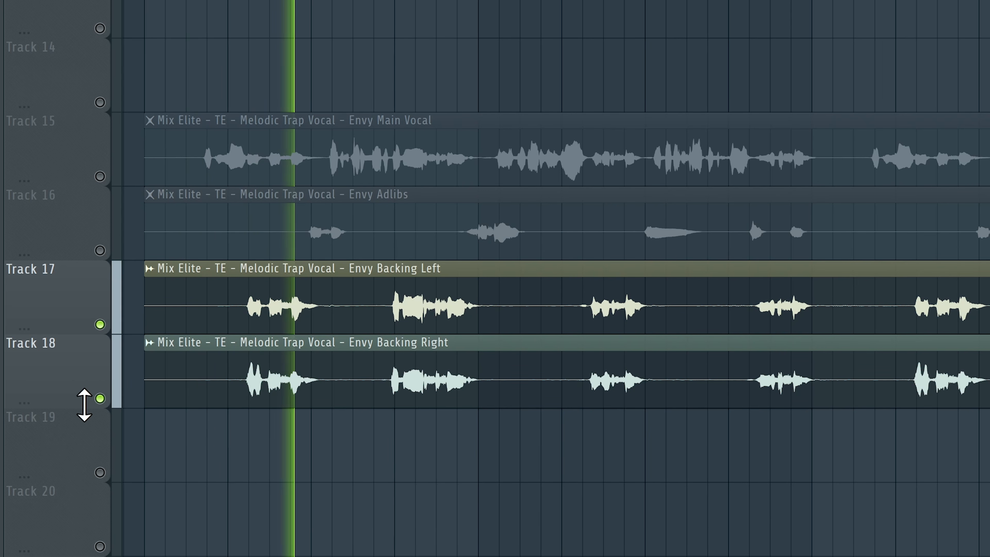
left_click(101, 398)
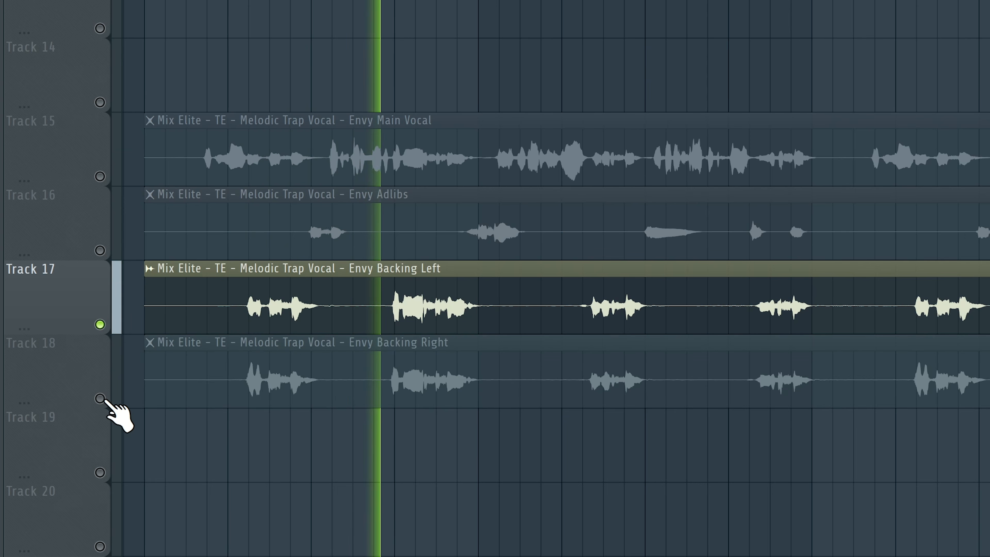
left_click(100, 398)
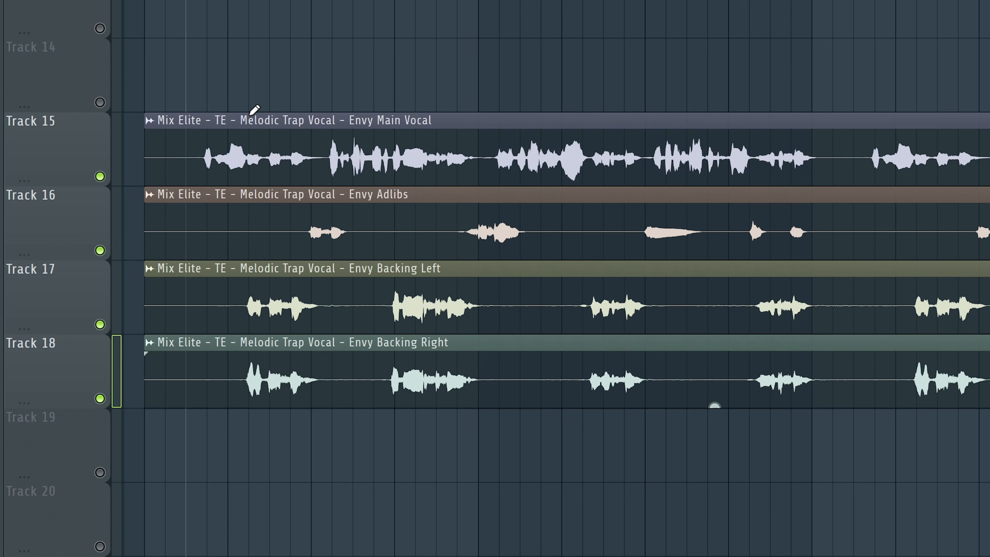
left_click_drag(246, 117, 249, 324)
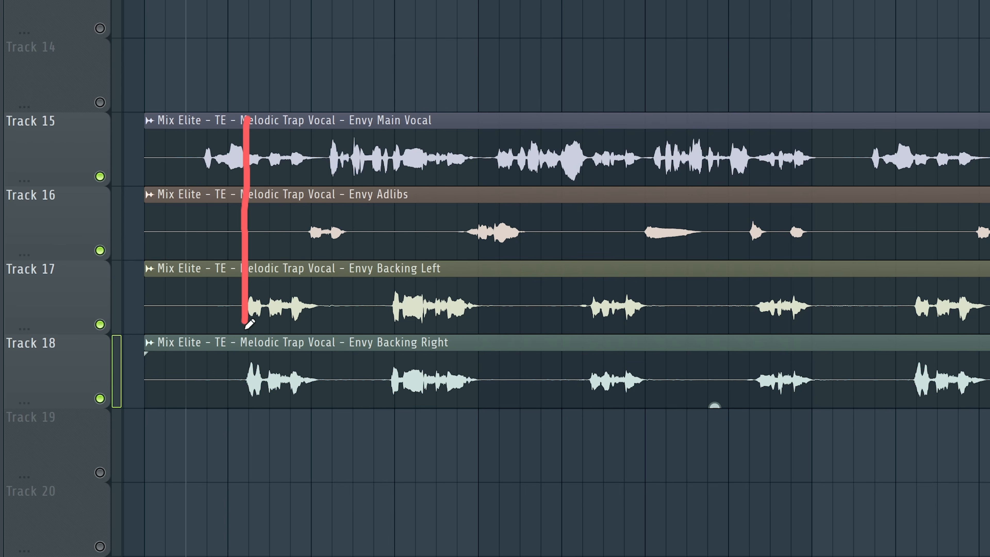
left_click_drag(310, 137, 326, 397)
left_click_drag(391, 117, 377, 400)
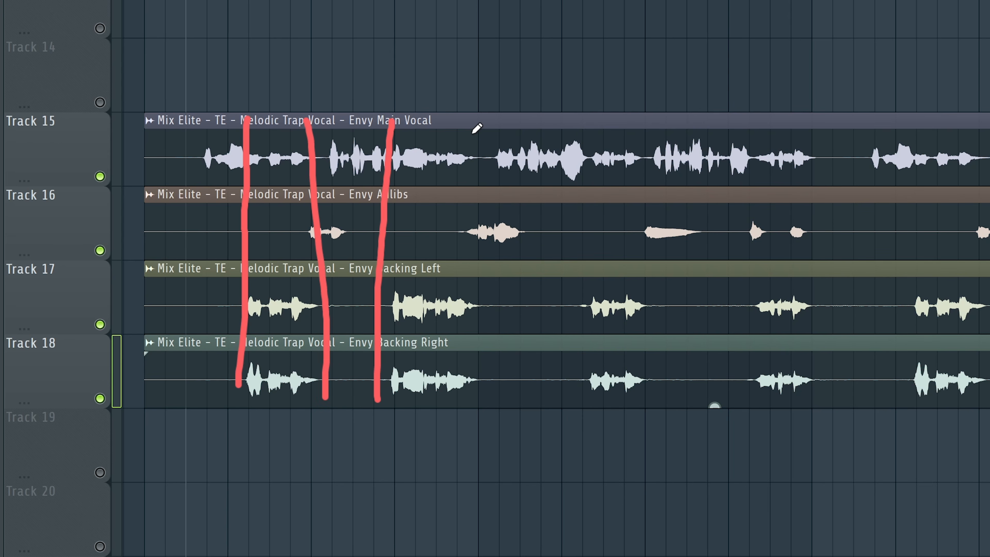
left_click_drag(476, 117, 487, 360)
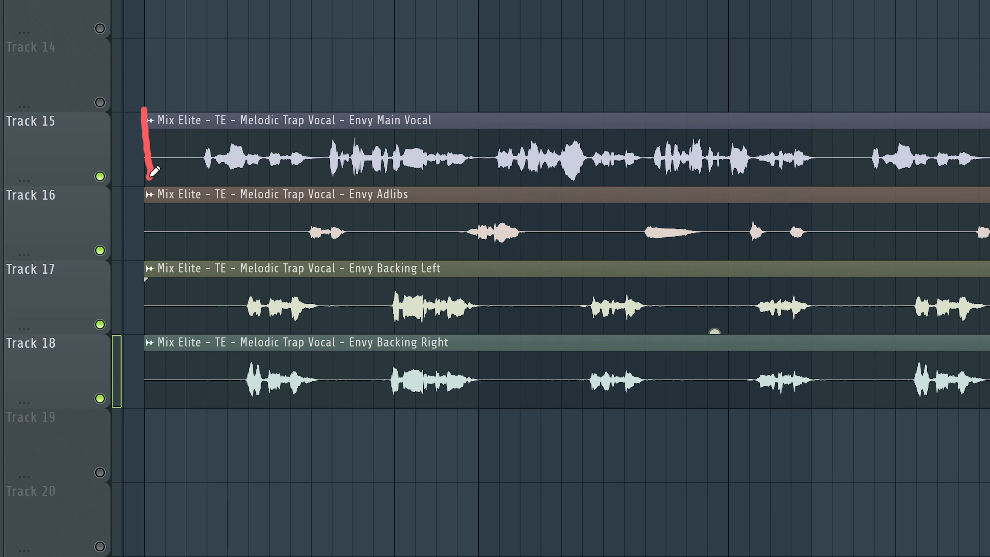
left_click_drag(147, 105, 814, 128)
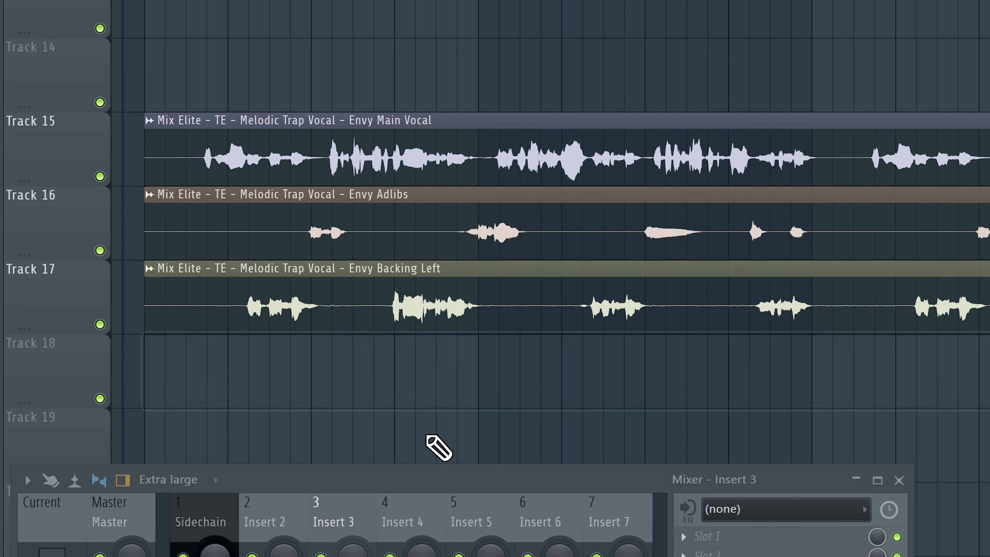
Step: Set the vocal tracks' track mode to audio tracks routed to their own mixer inserts
right_click(35, 114)
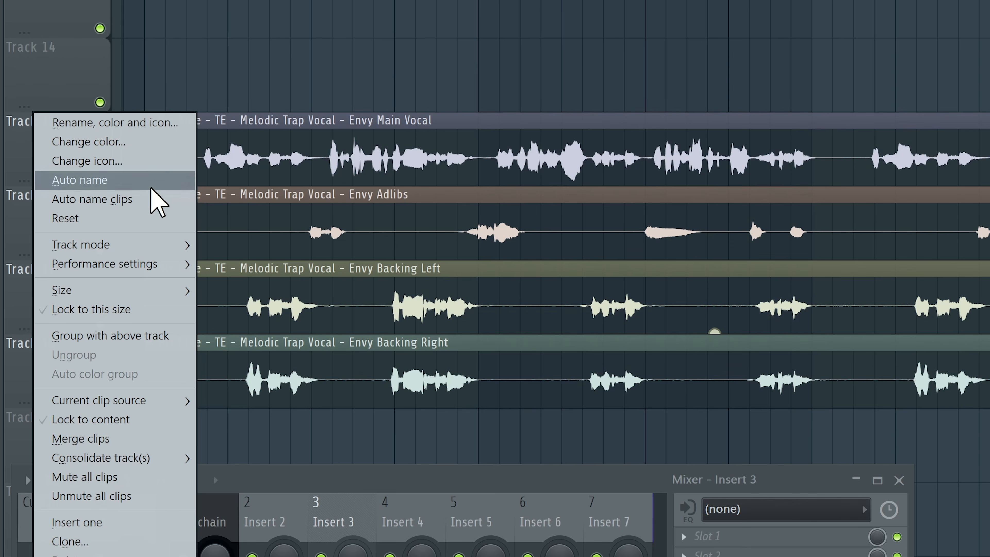
mouse_move(145, 248)
mouse_move(272, 263)
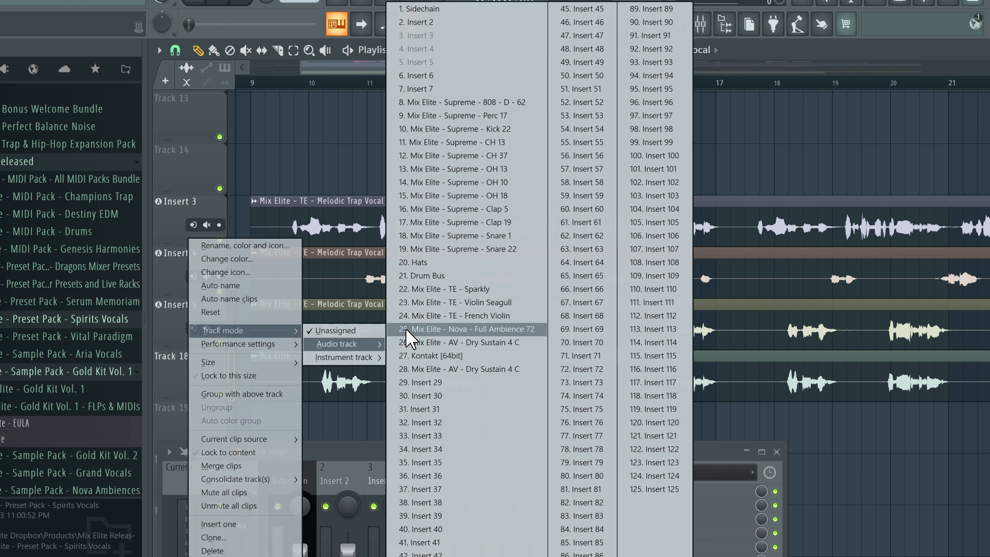
left_click(406, 76)
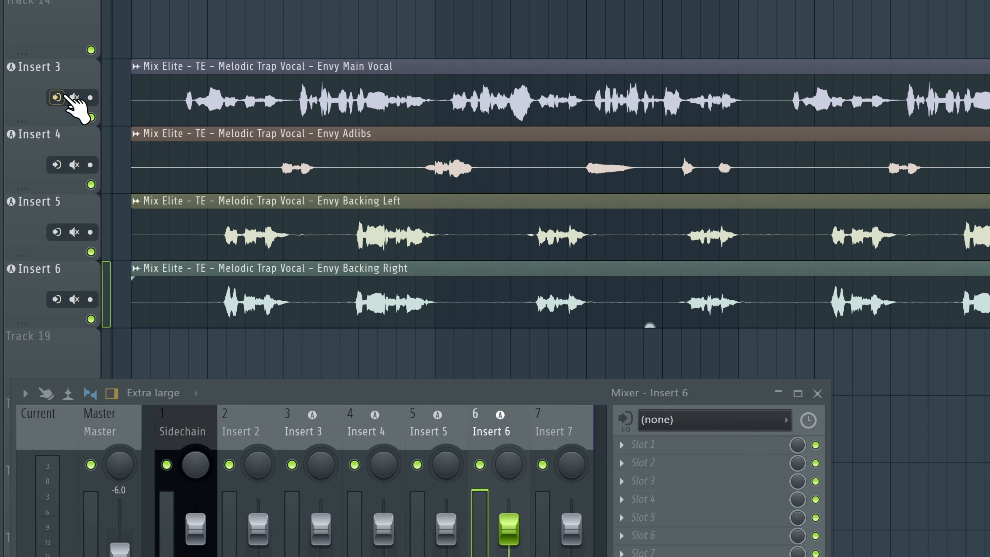
Step: Auto name the four vocal tracks and their mixer inserts from their clips
right_click(48, 74)
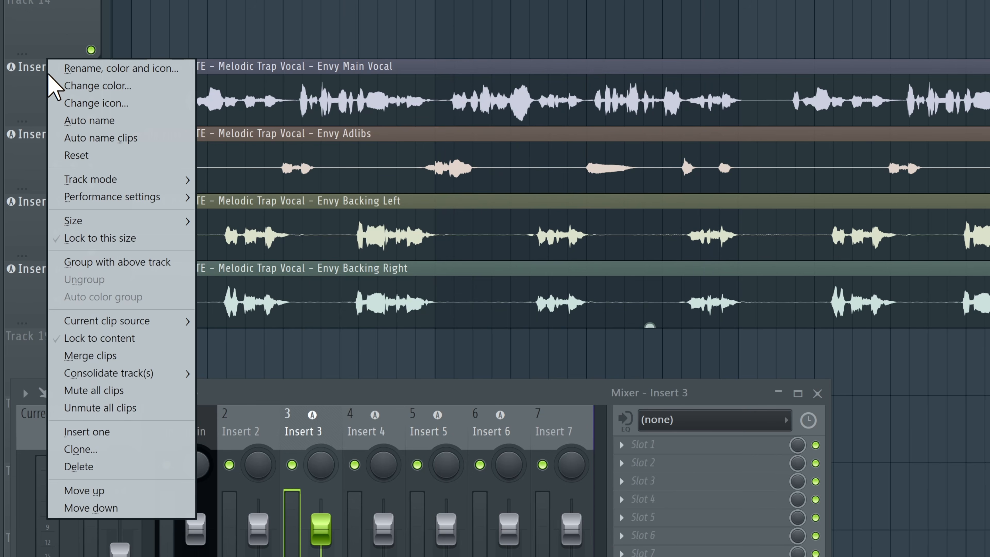
left_click(97, 122)
right_click(24, 211)
left_click(64, 177)
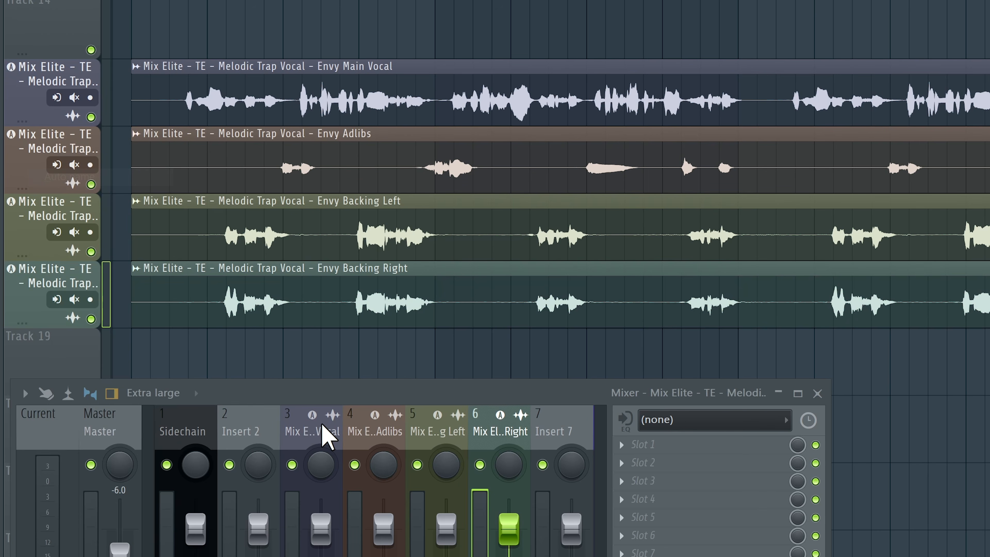
Step: Route the four vocal mixer inserts 3 to 6 into insert 7
left_click_drag(522, 389, 507, 90)
left_click_drag(323, 142, 544, 146)
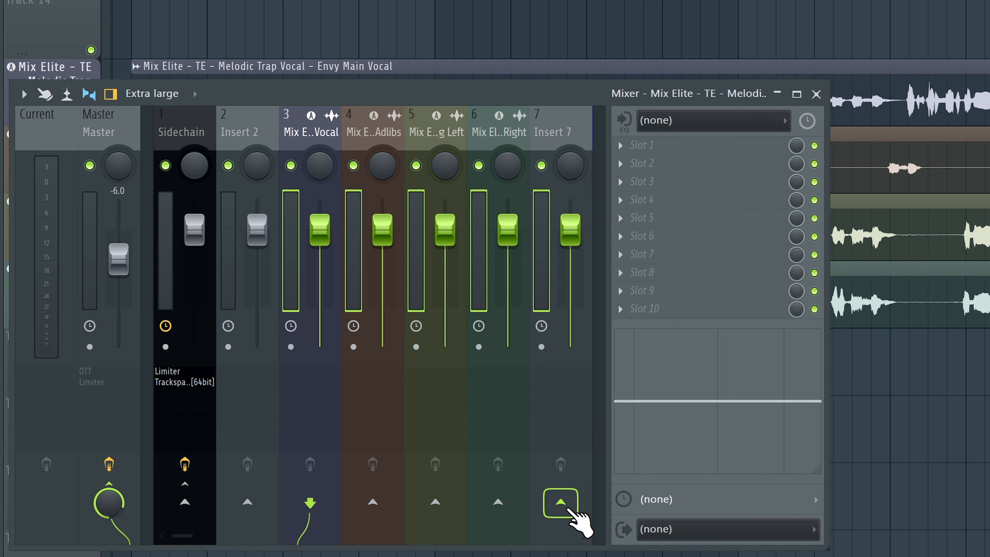
left_click(560, 502)
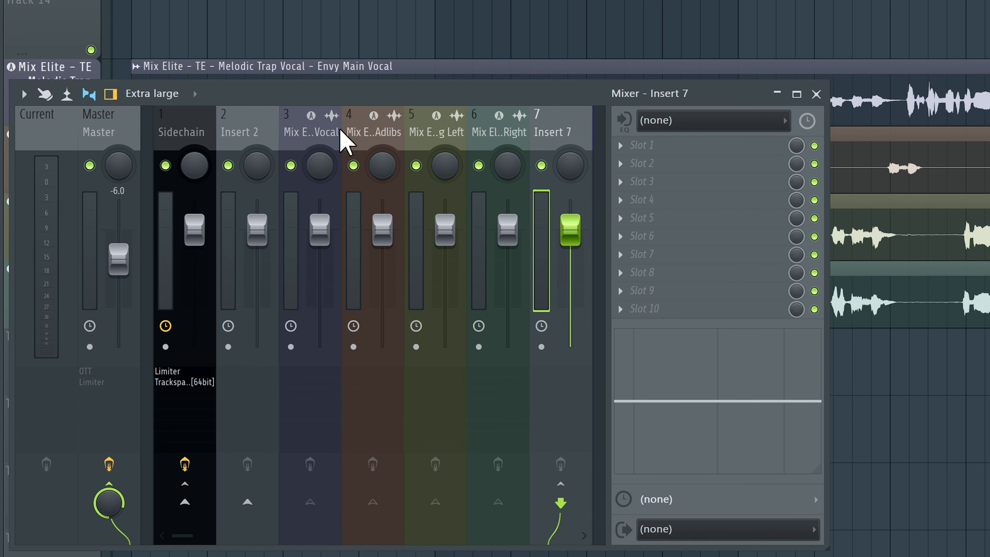
Step: Rename mixer insert 7 as Vocal Buss
key("F2")
type("Vocval")
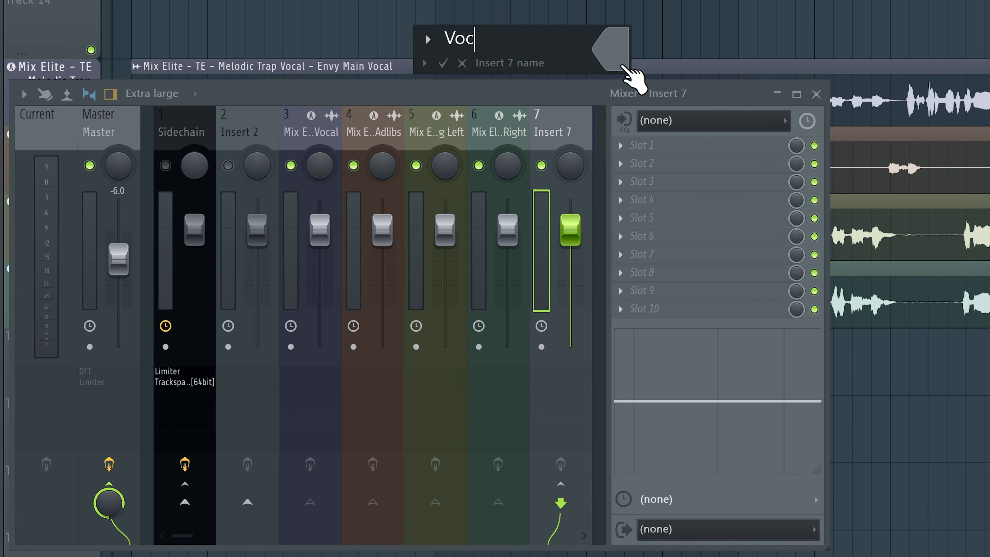
type("al Buss")
key("Return")
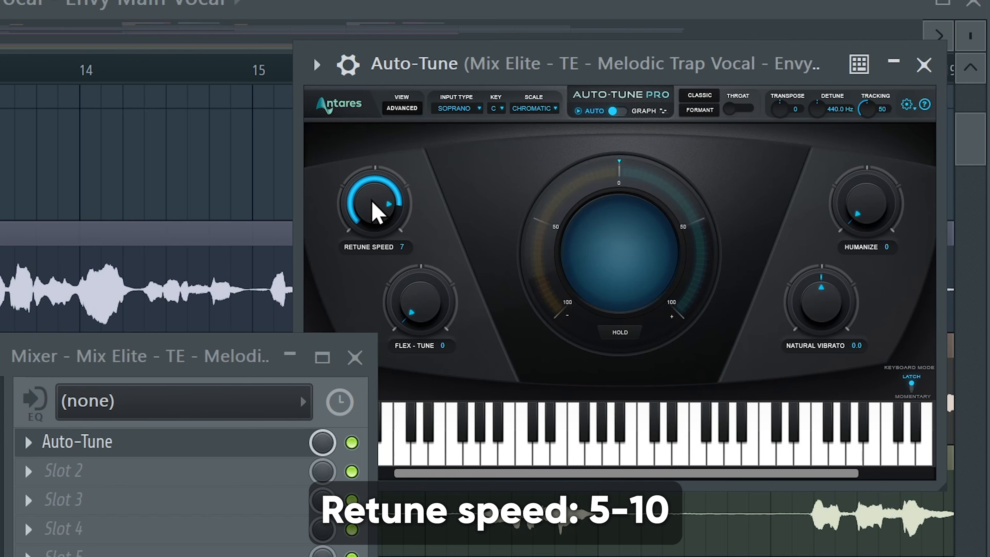
Step: Set Auto-Tune on the main vocal to Alto/Tenor input type in the key of A minor
left_click(460, 108)
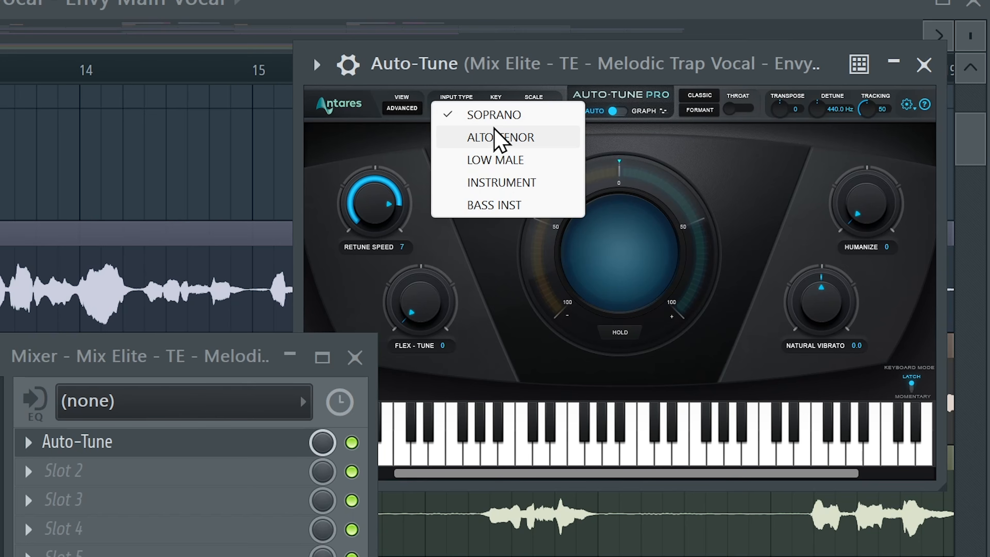
left_click(503, 140)
left_click(497, 109)
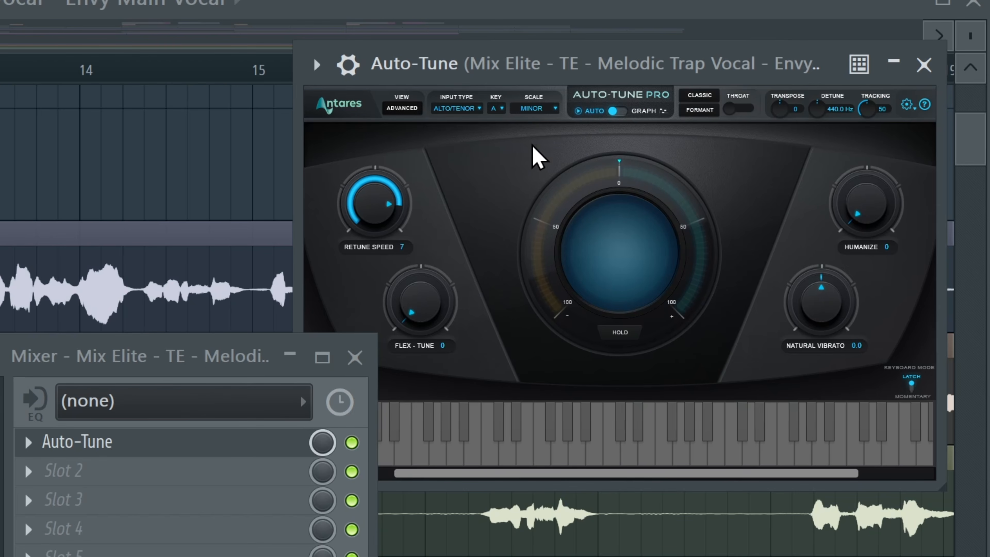
Step: Play the vocal and toggle the Auto-Tune slot to compare the sound with and without it
key("space")
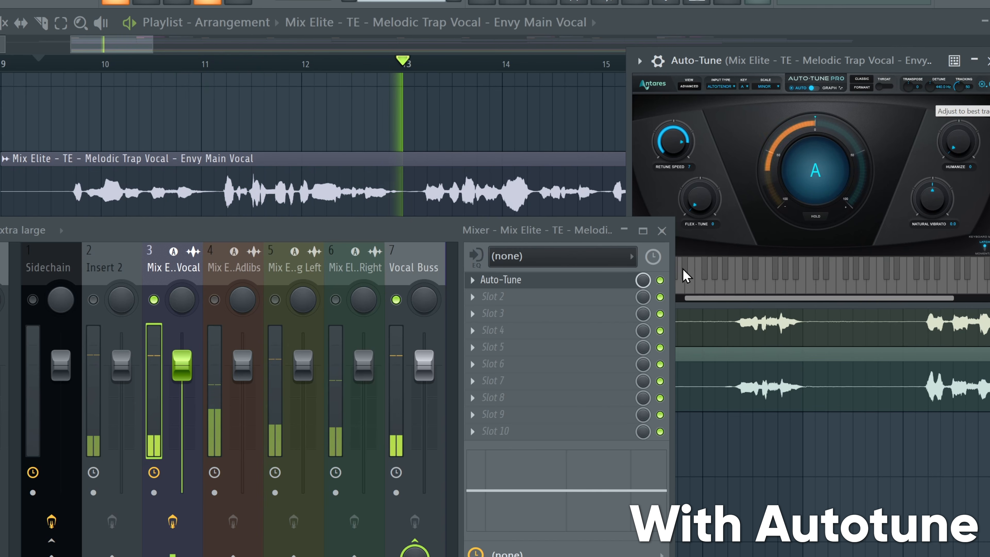
left_click(660, 280)
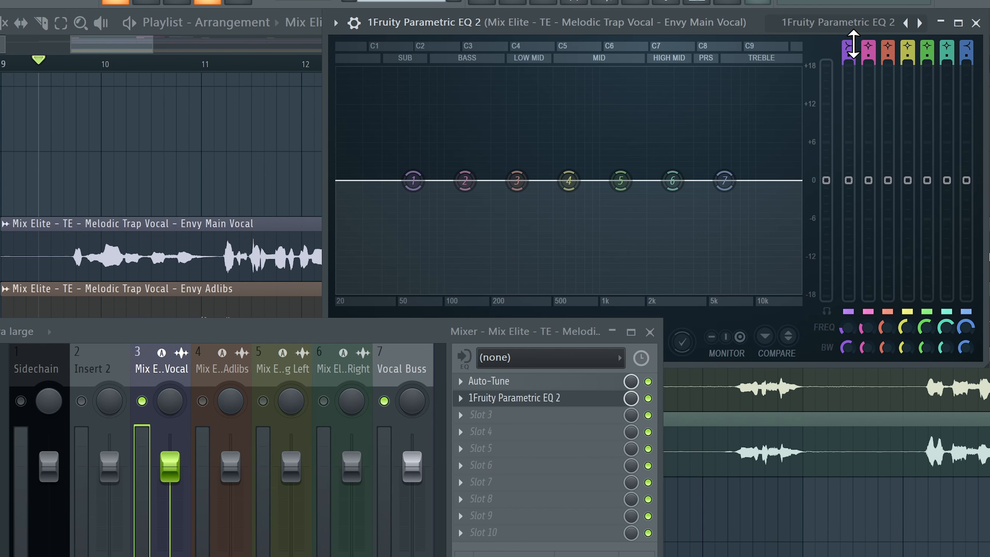
Step: Shape the main vocal's Parametric EQ 2: raise the high-pass band and reposition the mid and upper bands
left_click_drag(853, 44, 843, 74)
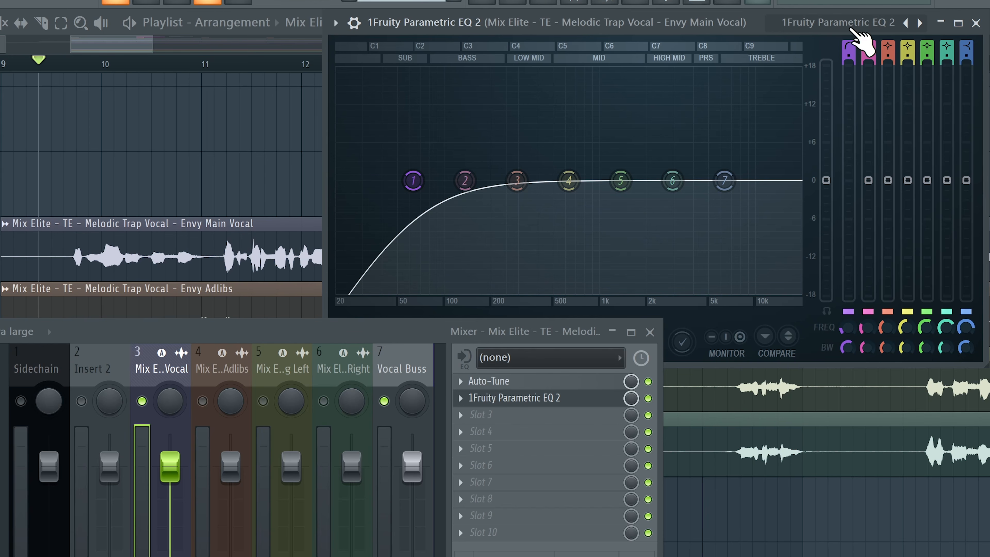
left_click_drag(850, 61, 850, 51)
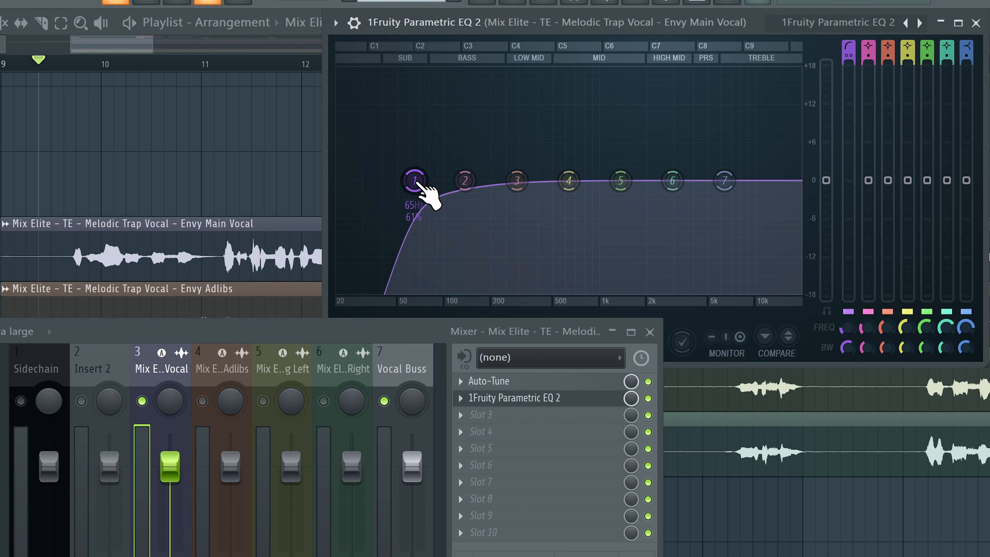
left_click_drag(419, 184, 478, 180)
left_click_drag(516, 180, 591, 185)
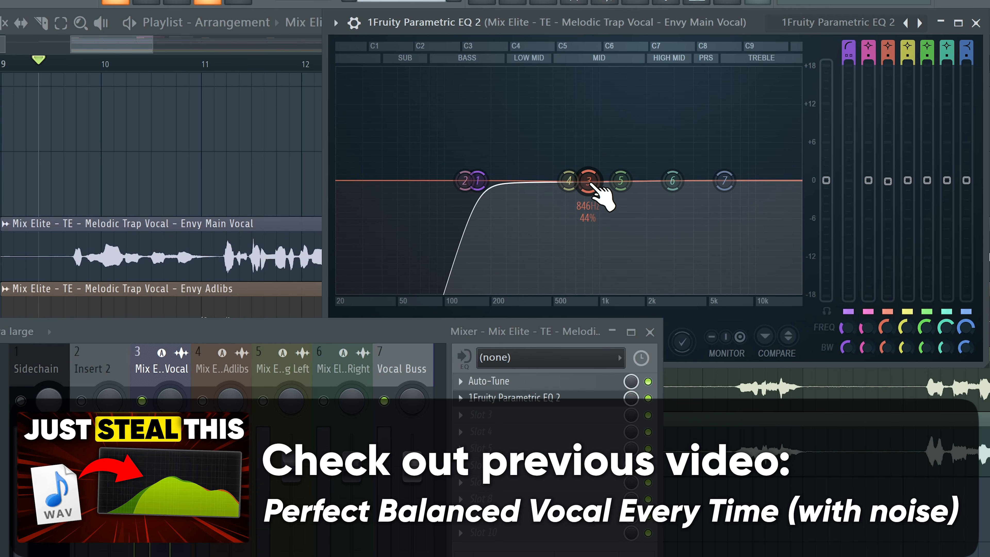
mouse_move(591, 185)
left_mouse_down()
mouse_move(585, 176)
mouse_move(584, 186)
left_mouse_up()
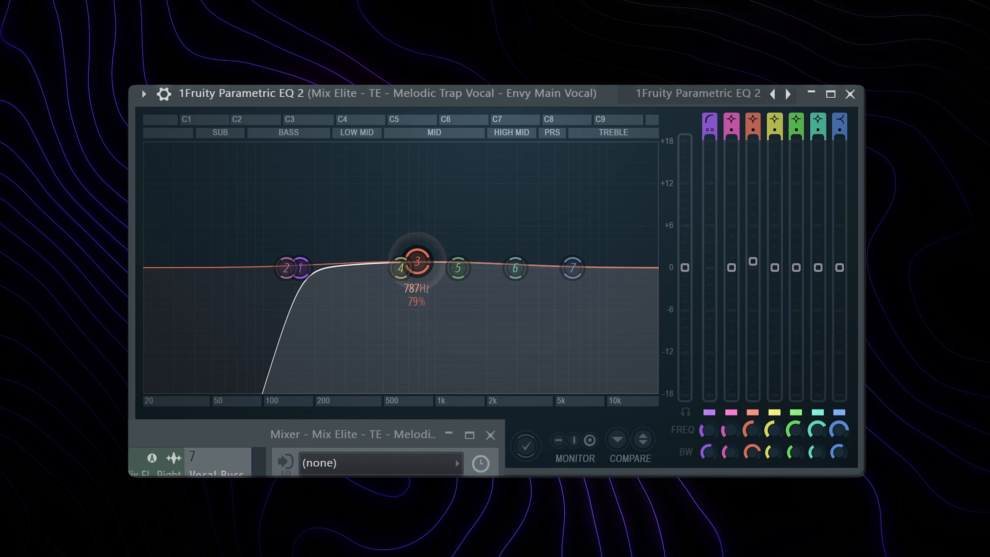
left_click_drag(416, 260, 392, 272)
mouse_move(514, 268)
left_mouse_down()
mouse_move(501, 214)
mouse_move(458, 221)
mouse_move(510, 219)
mouse_move(505, 231)
mouse_move(590, 239)
mouse_move(505, 237)
mouse_move(503, 252)
left_mouse_up()
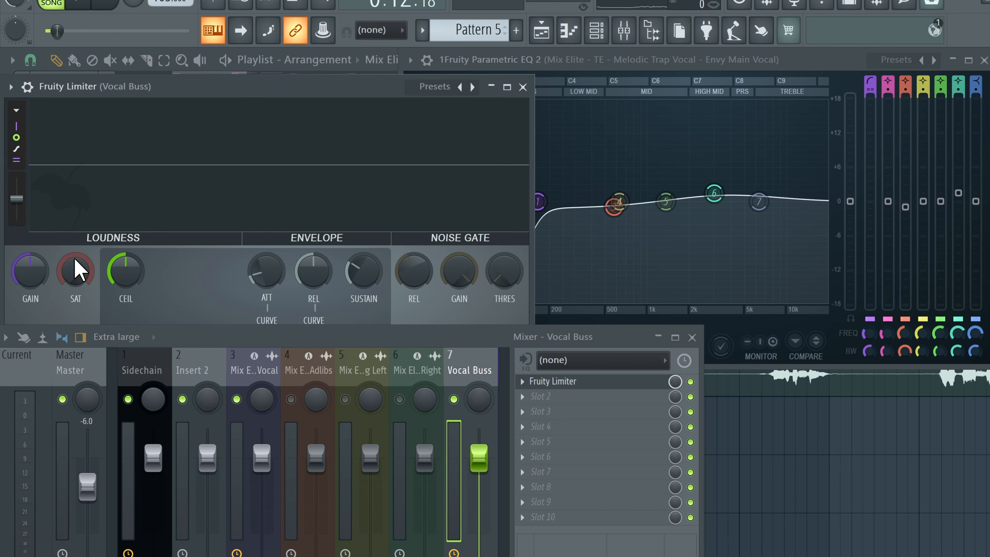
Step: Adjust the Vocal Buss Fruity Limiter's loudness knobs while playing back the vocals
left_click_drag(102, 265, 102, 241)
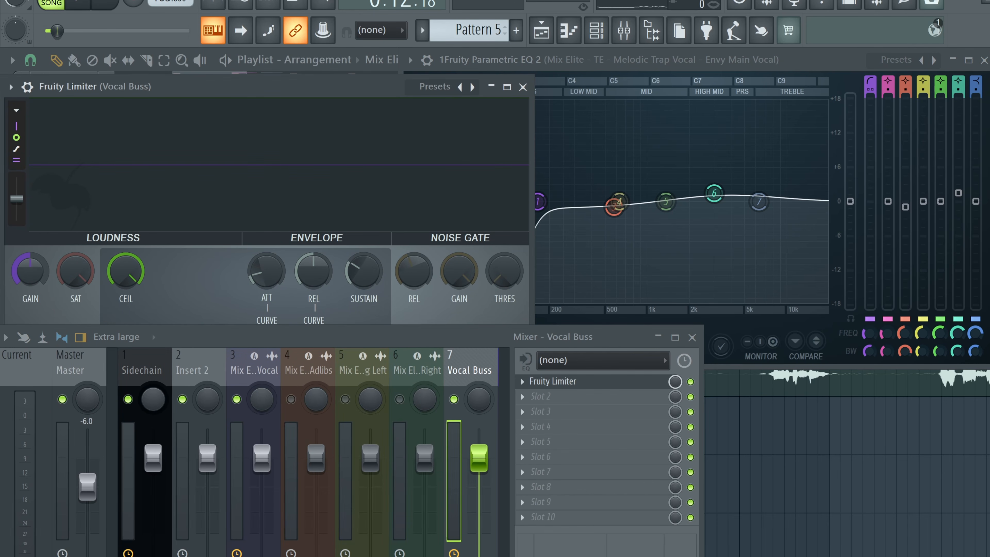
key("space")
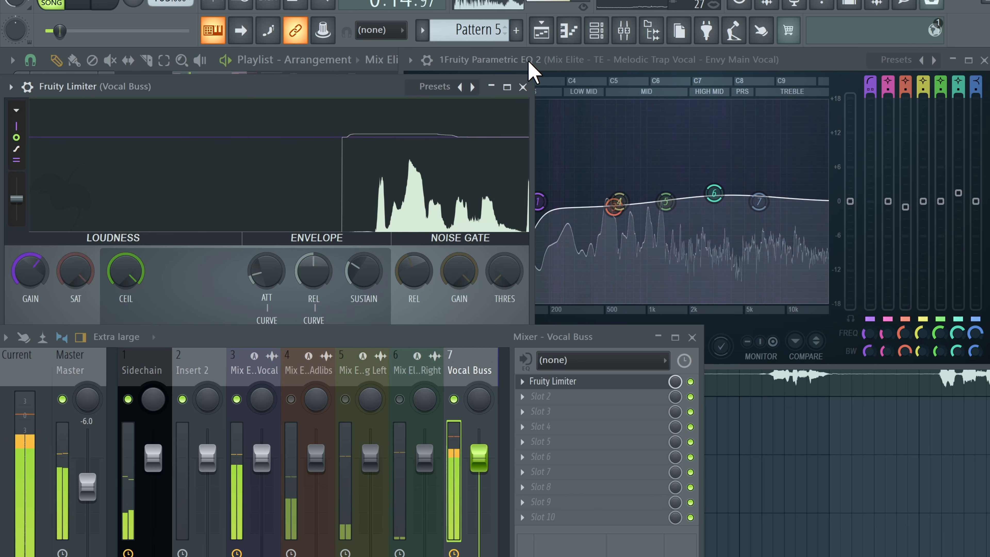
left_click_drag(31, 272, 32, 278)
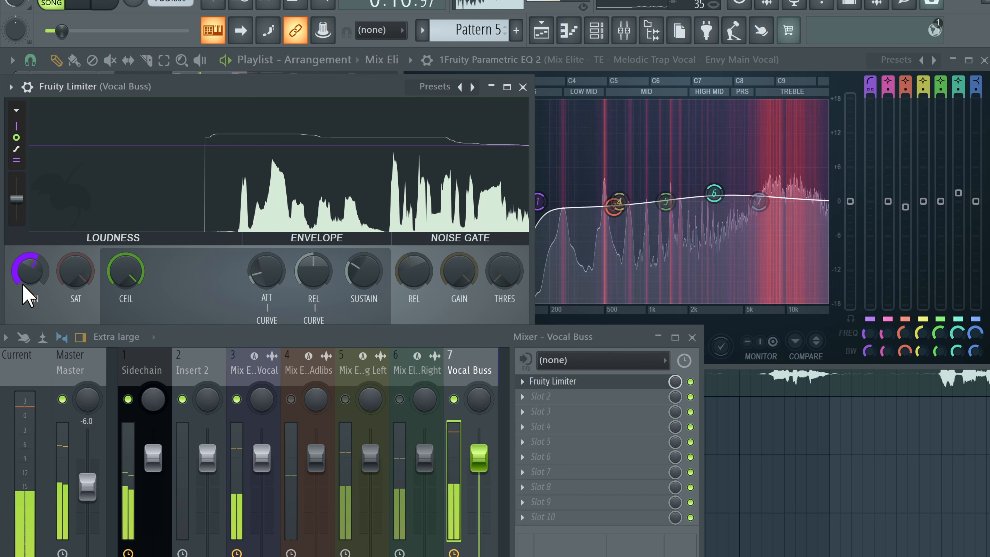
Step: Close the limiter and fine-tune the main vocal EQ's band 6 boost, frequency and width
left_click(523, 87)
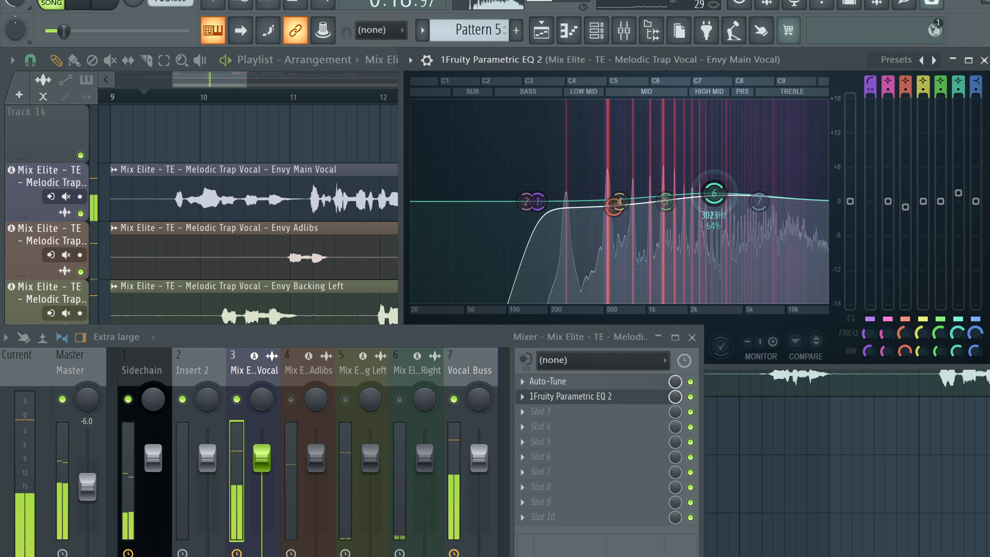
left_click_drag(717, 193, 774, 182)
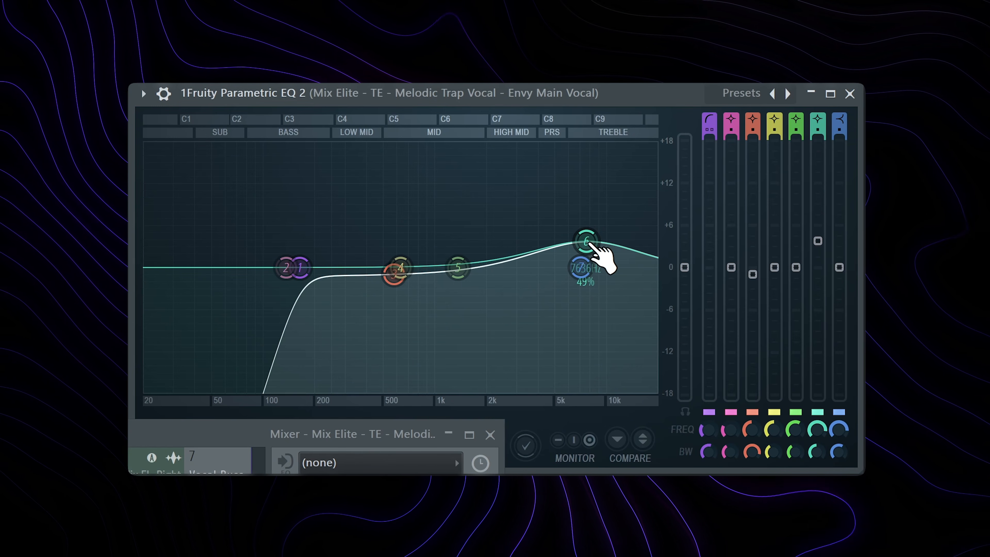
scroll(589, 244, "up", 3)
left_click_drag(589, 244, 594, 248)
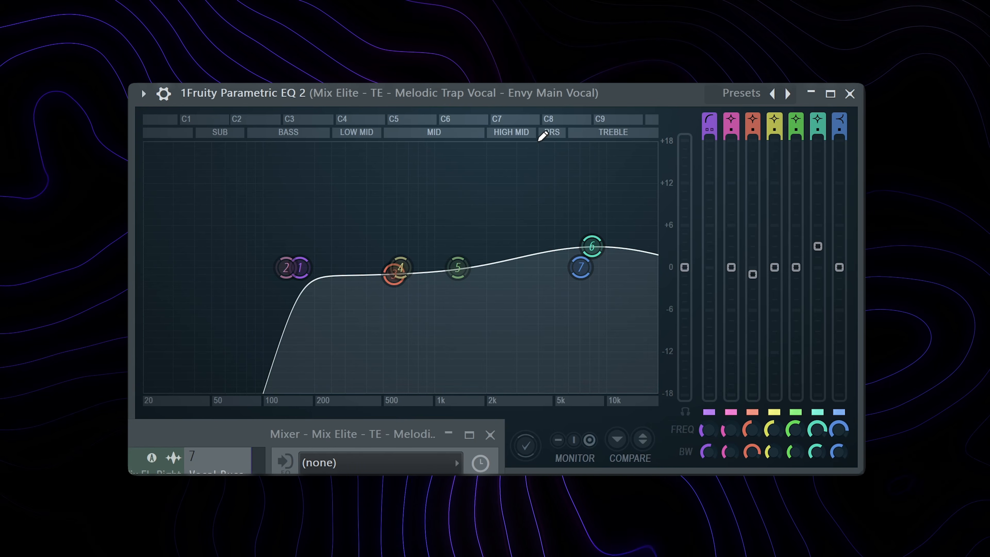
left_click_drag(593, 247, 578, 267)
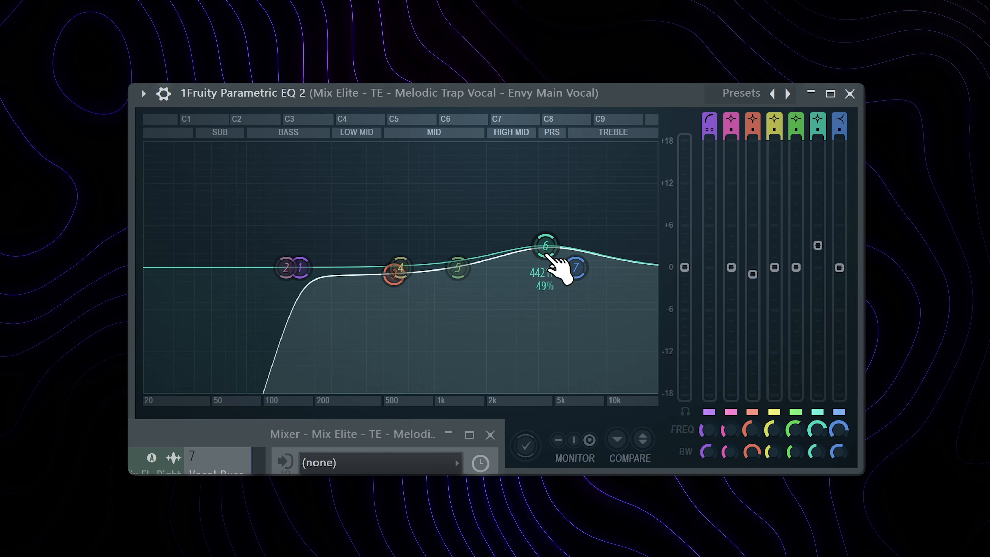
left_click_drag(547, 251, 552, 257)
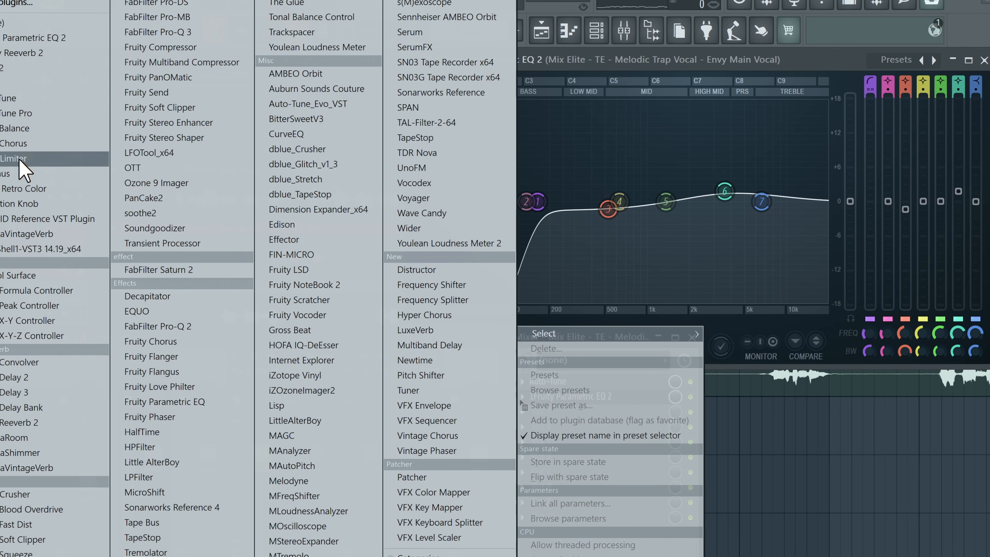
Step: Open a Fruity Limiter on the main vocal insert and move its window aside
left_click(20, 160)
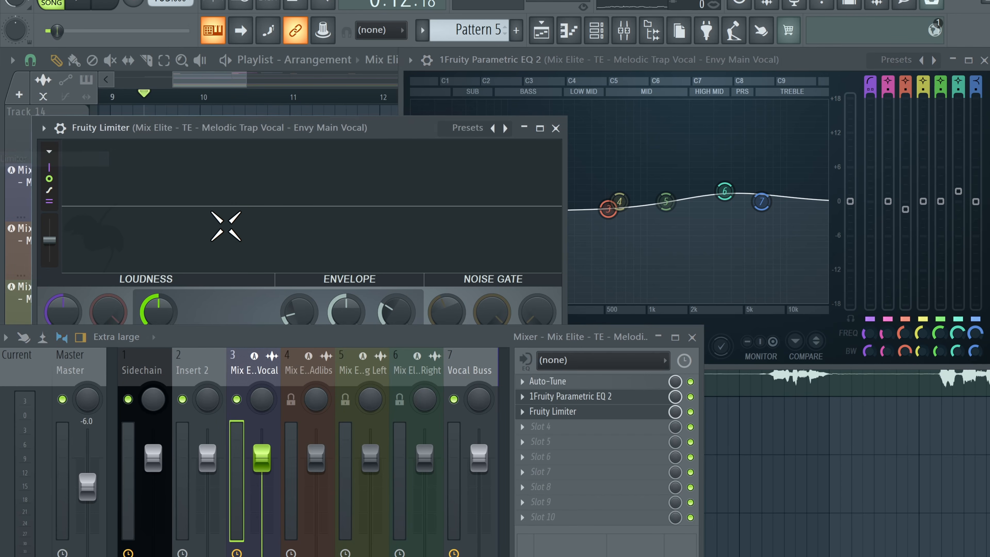
left_click_drag(243, 132, 210, 77)
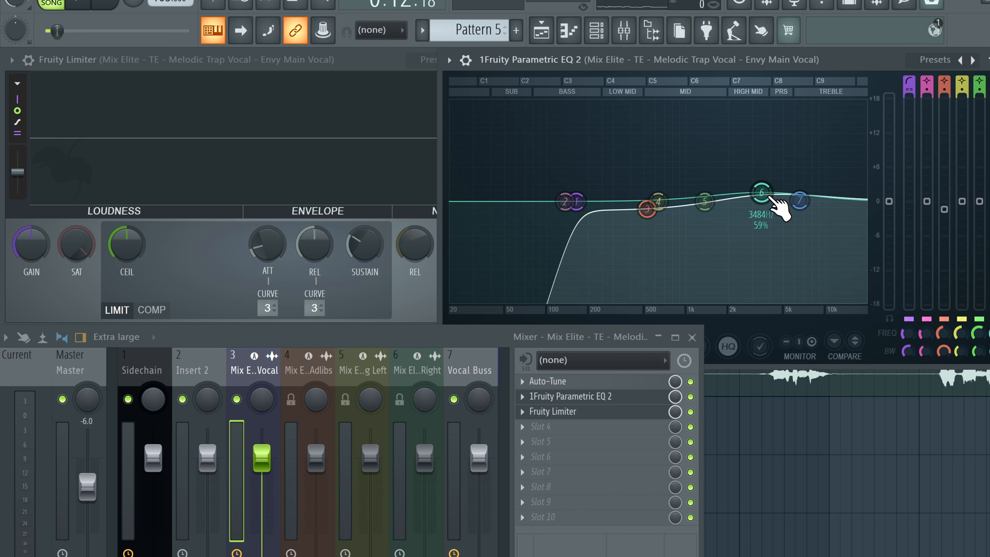
Step: Switch the main vocal's Fruity Limiter to compressor mode and lower its threshold
left_click(646, 208)
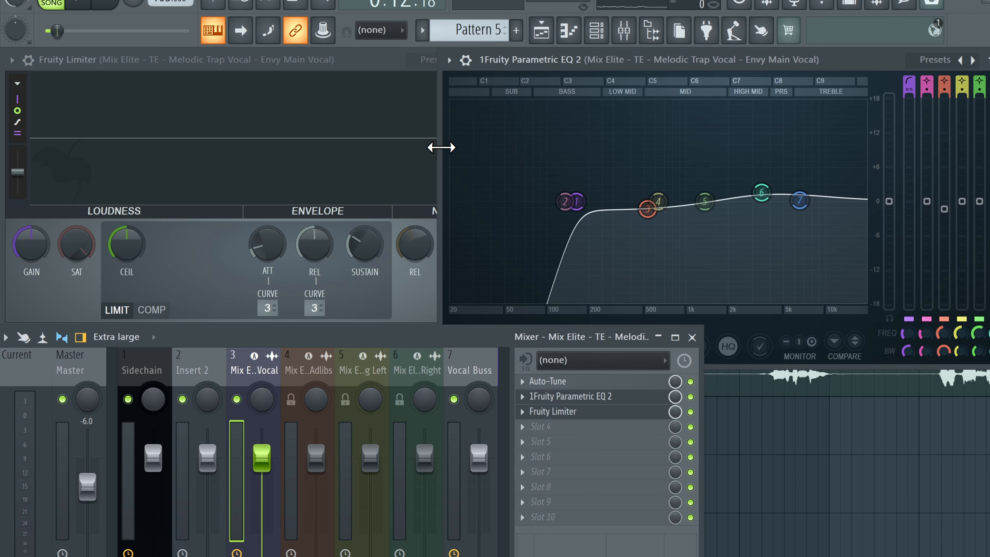
left_click(152, 310)
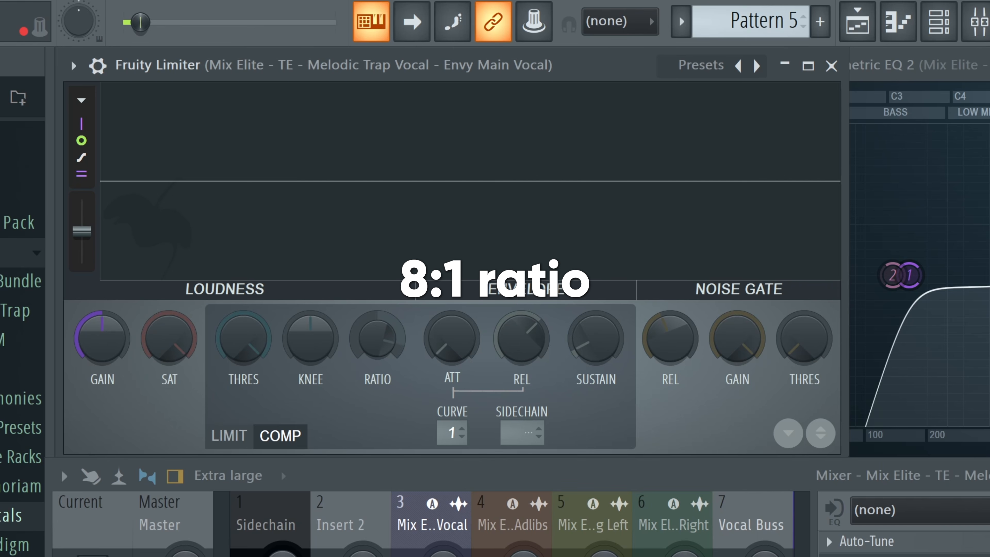
left_click_drag(245, 336, 245, 363)
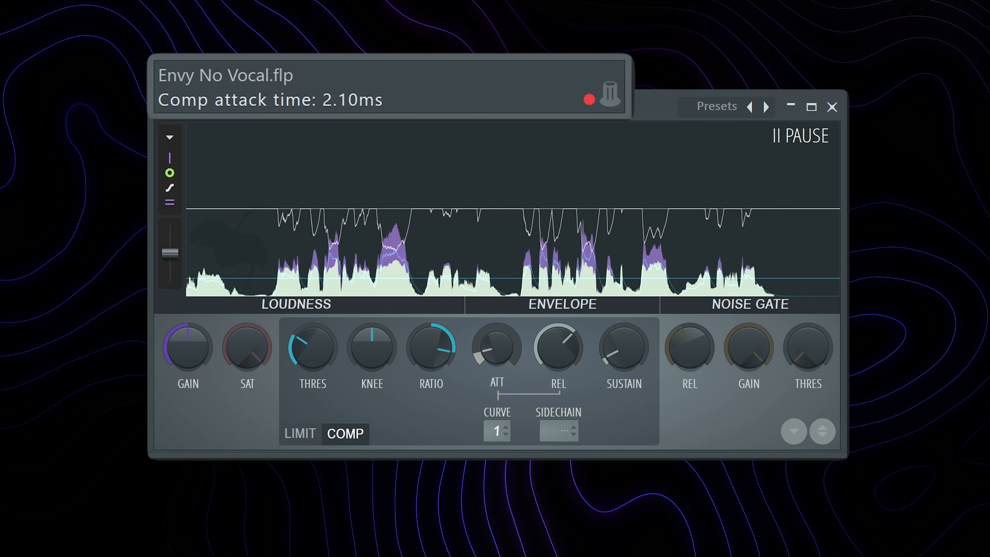
Step: Set the compressor attack to about 37.5 ms and pull the threshold down further
left_click_drag(494, 359, 494, 351)
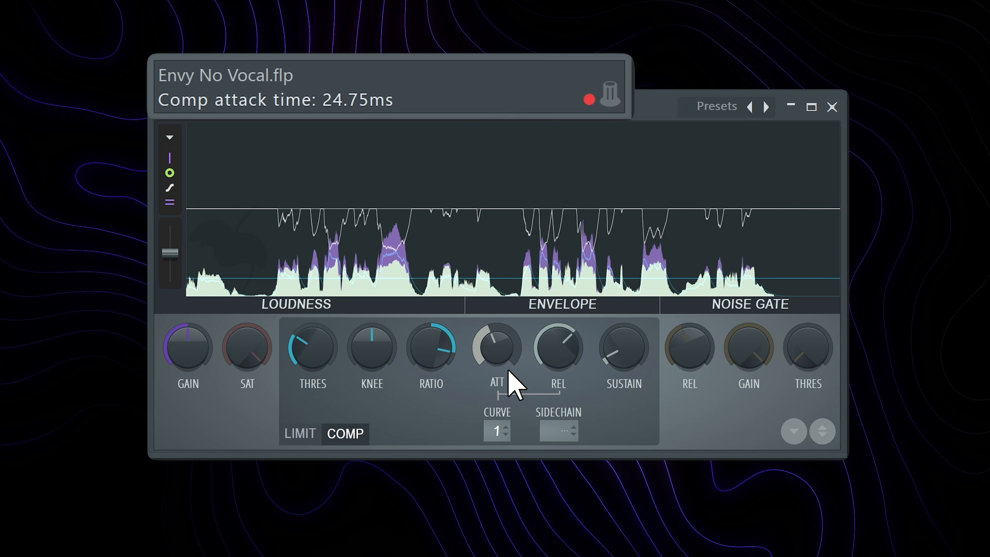
left_click_drag(506, 360, 505, 341)
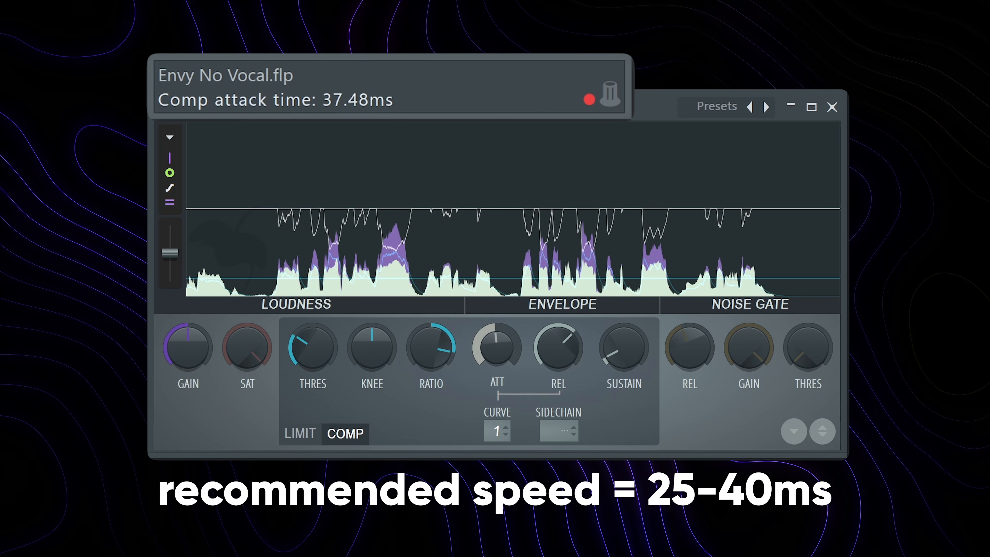
left_click_drag(316, 365, 316, 380)
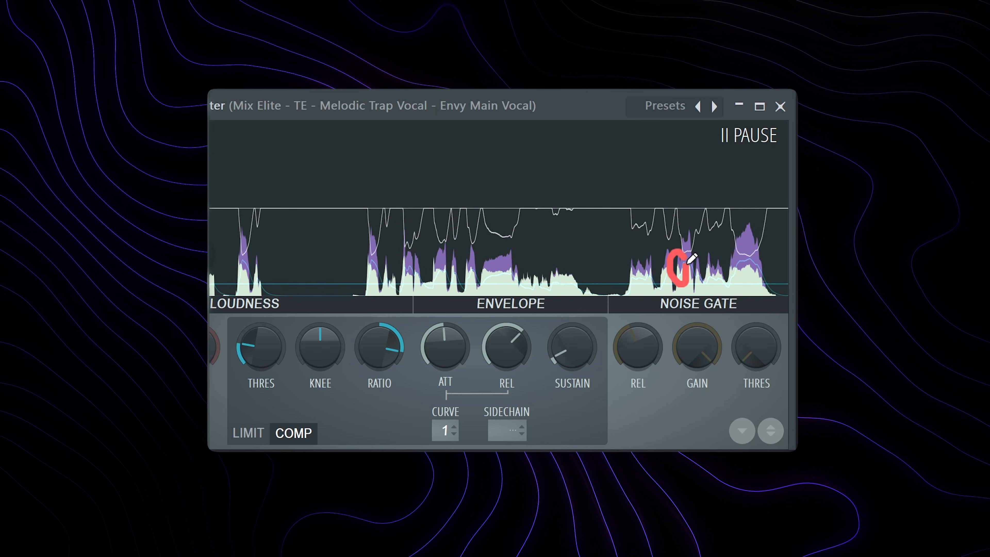
left_click_drag(687, 265, 683, 256)
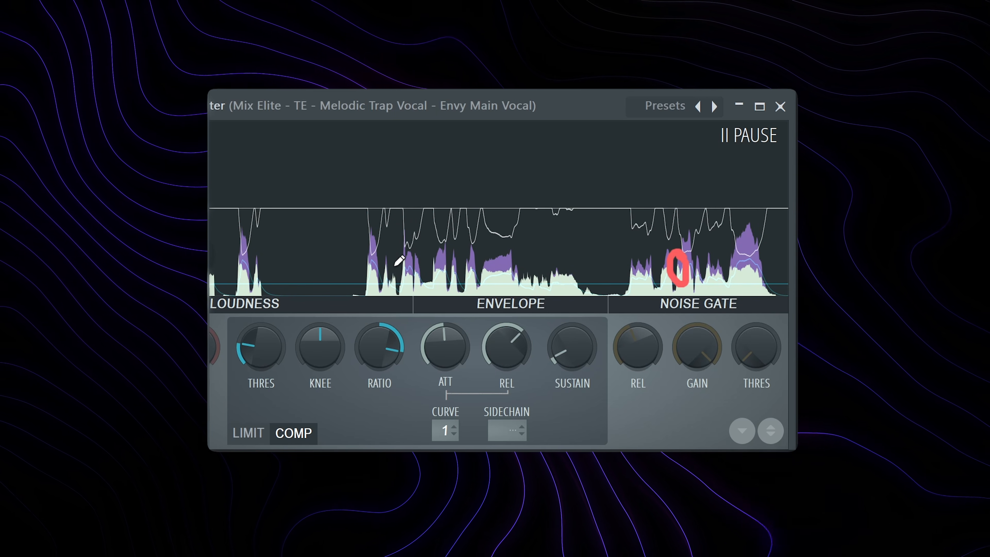
mouse_move(407, 256)
left_mouse_down()
mouse_move(399, 267)
mouse_move(407, 253)
mouse_move(435, 281)
mouse_move(430, 258)
left_mouse_up()
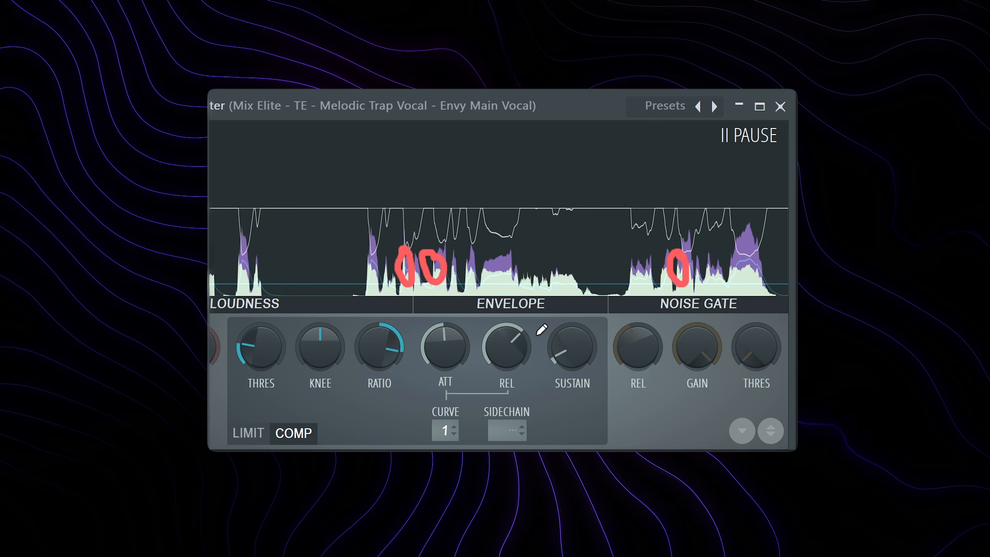
key("ctrl+shift+7")
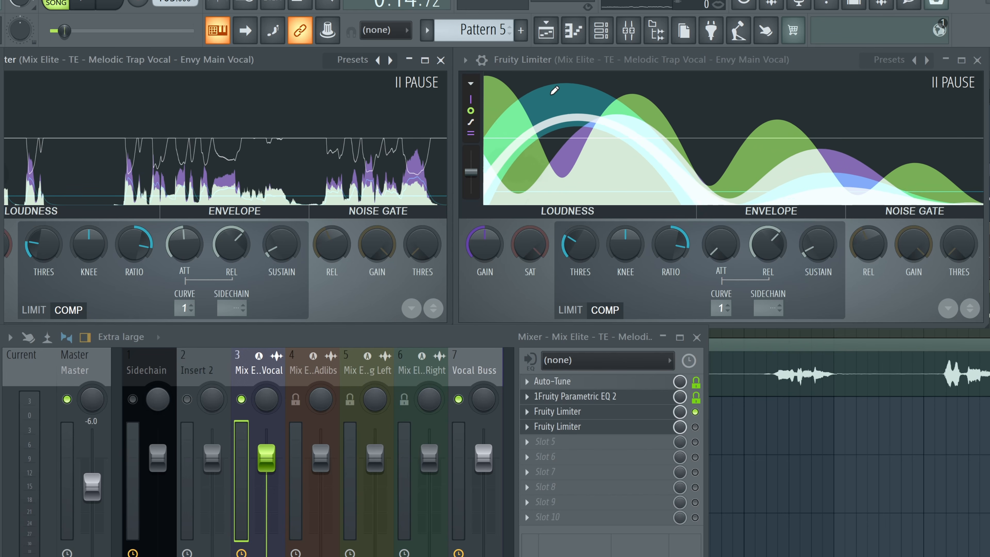
Step: Toggle the enable switches of the main vocal's two Fruity Limiter slots
left_click(695, 412)
left_click(695, 426)
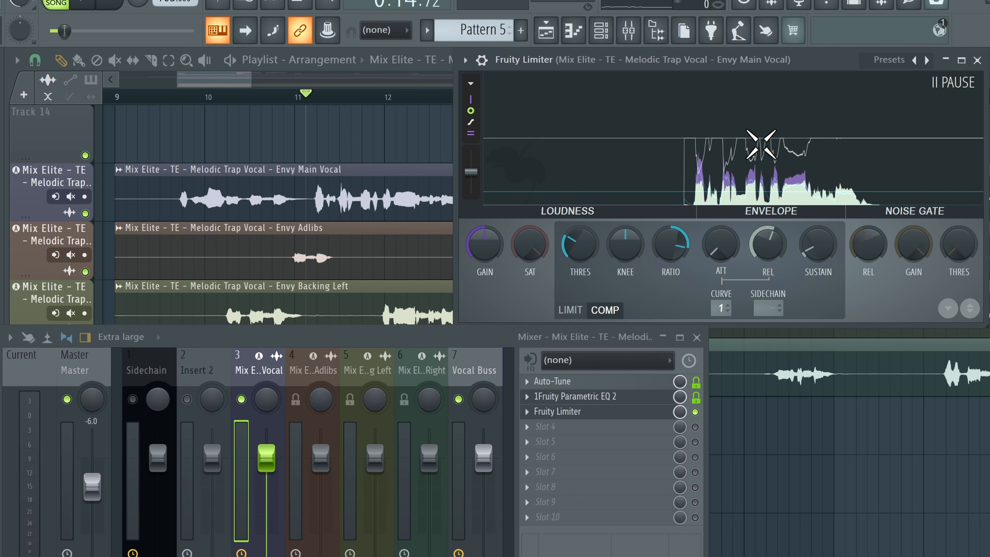
Step: Play back the vocals with the Vocal Buss soloed to listen to the compression
key("space")
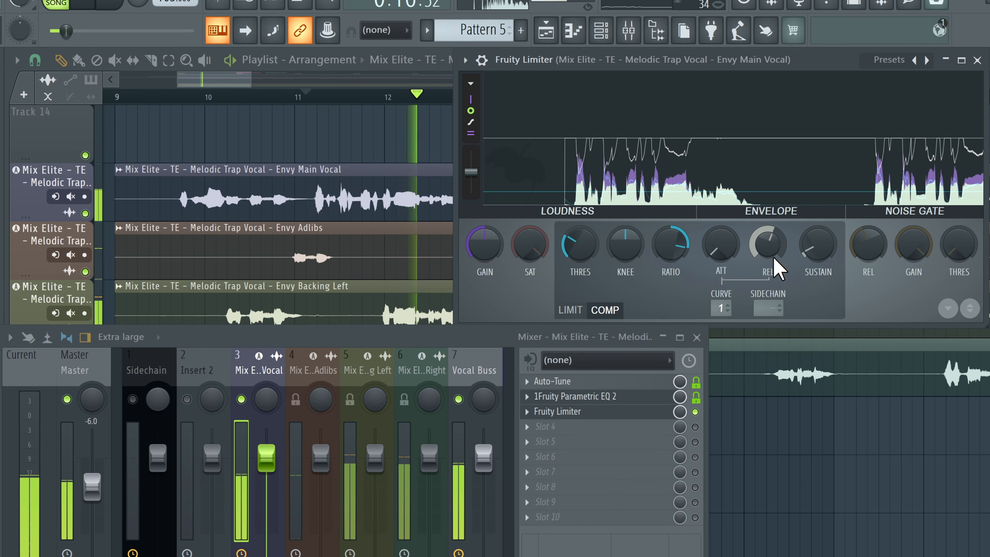
key("space")
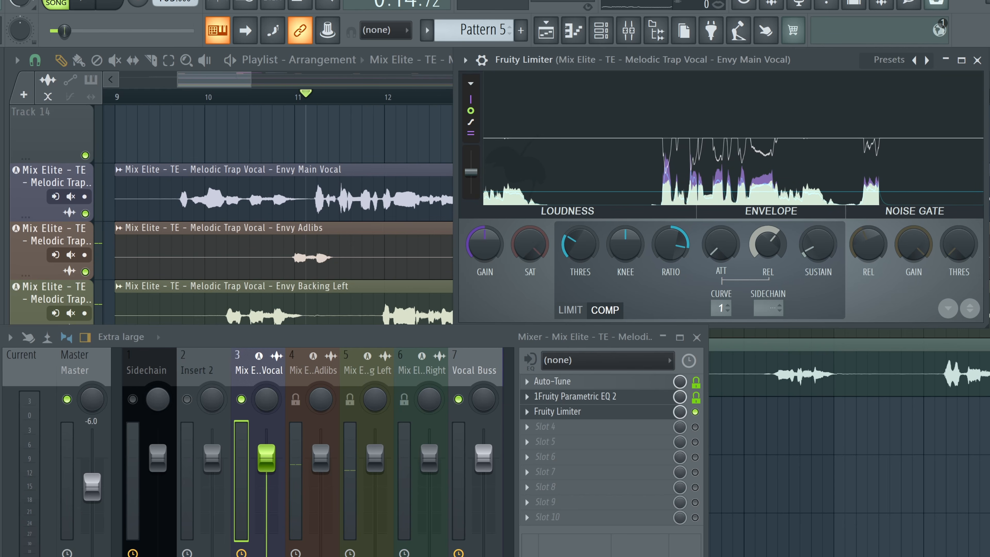
key("space")
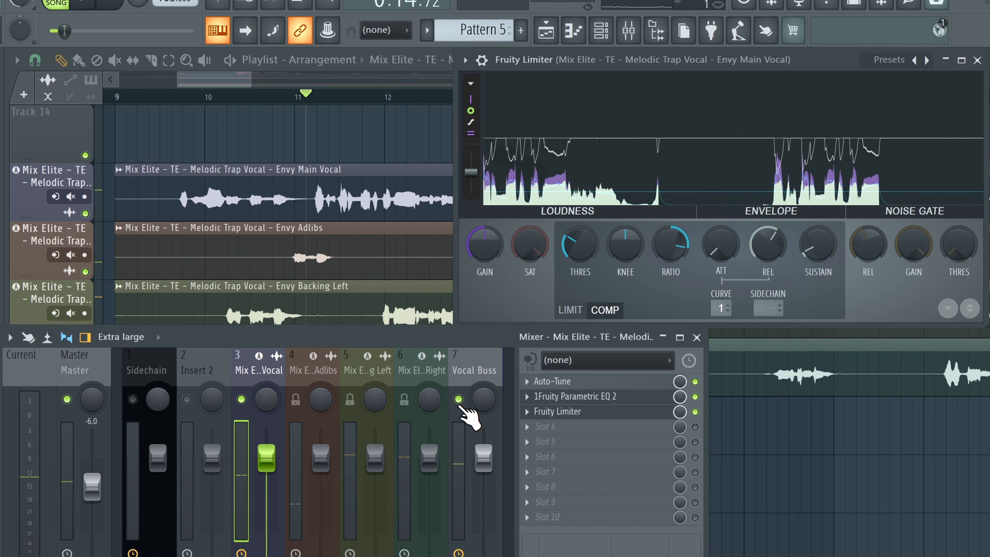
right_click(458, 400)
key("space")
left_click(138, 96)
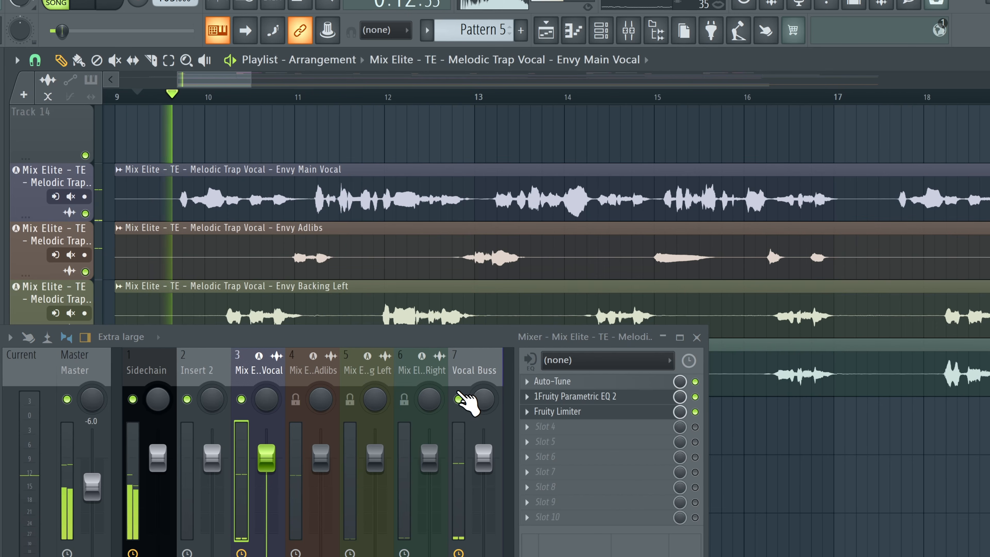
Step: Open the Vocal Buss Fruity Limiter, nudge its gain up slightly, and unsolo the buss
left_click(466, 370)
left_click(257, 366)
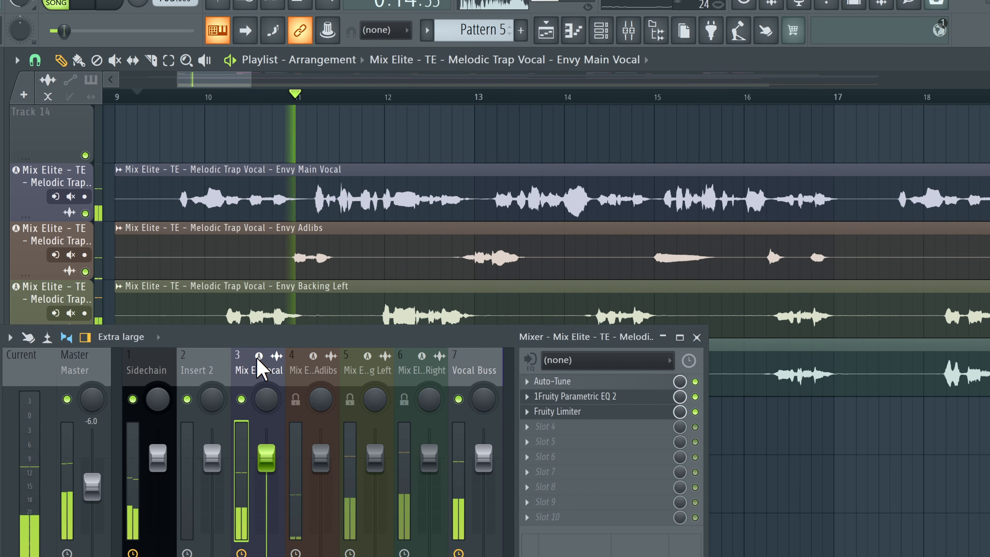
left_click(488, 384)
left_click(557, 381)
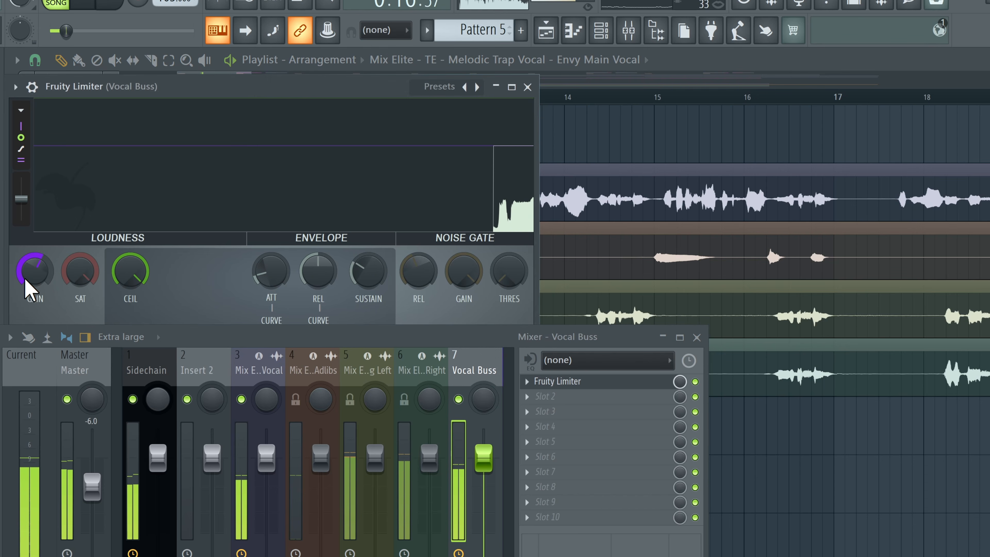
left_click_drag(26, 278, 26, 274)
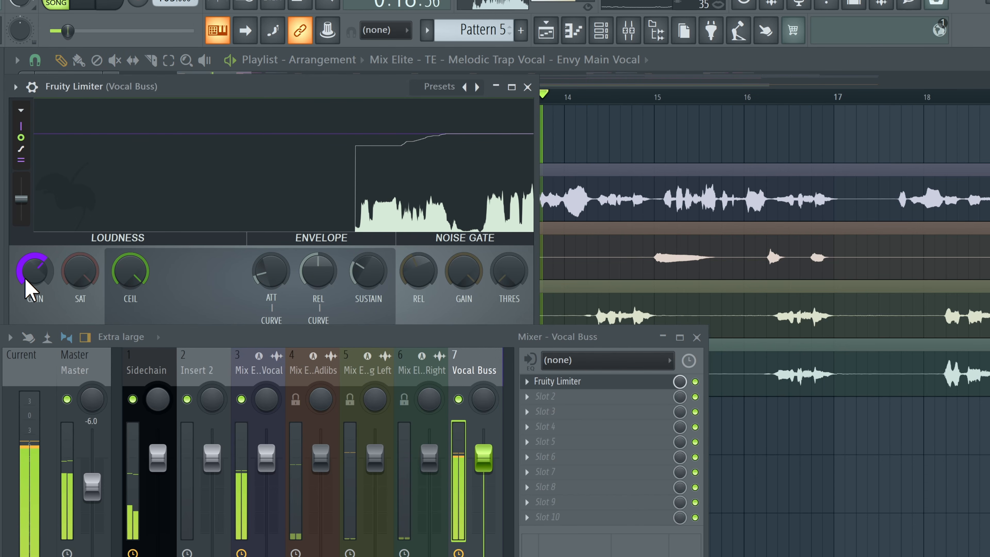
right_click(458, 399)
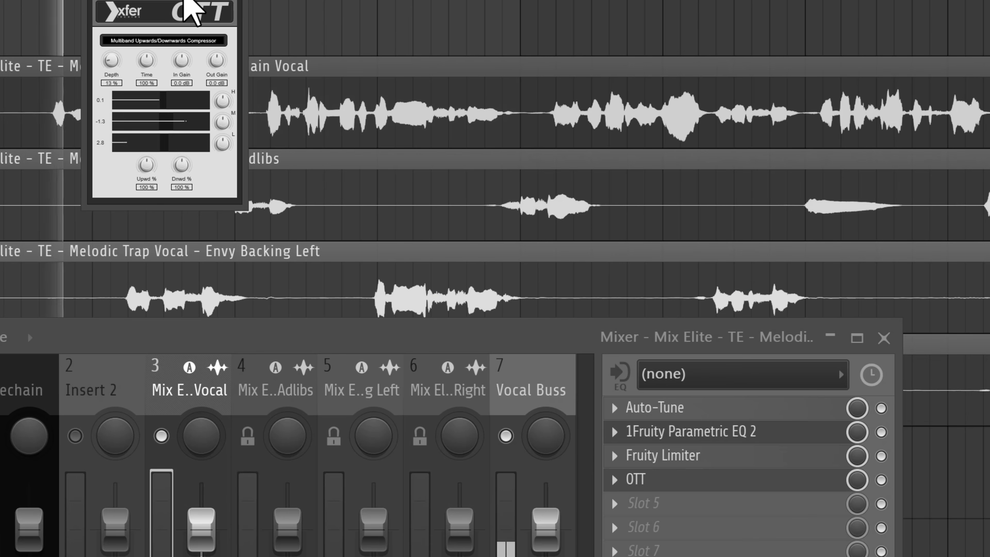
Step: Compare the main vocal with its OTT insert bypassed and enabled
left_click(884, 481)
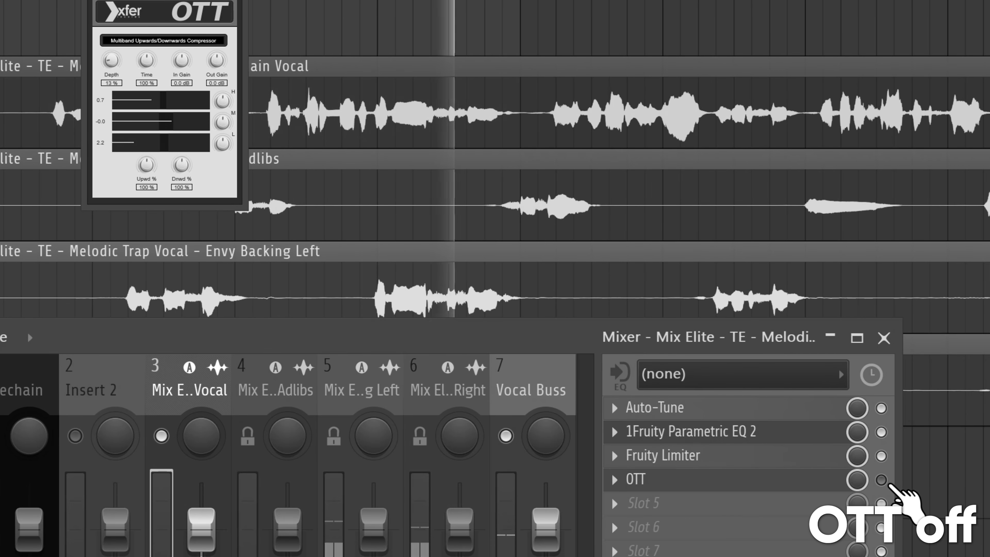
left_click(884, 481)
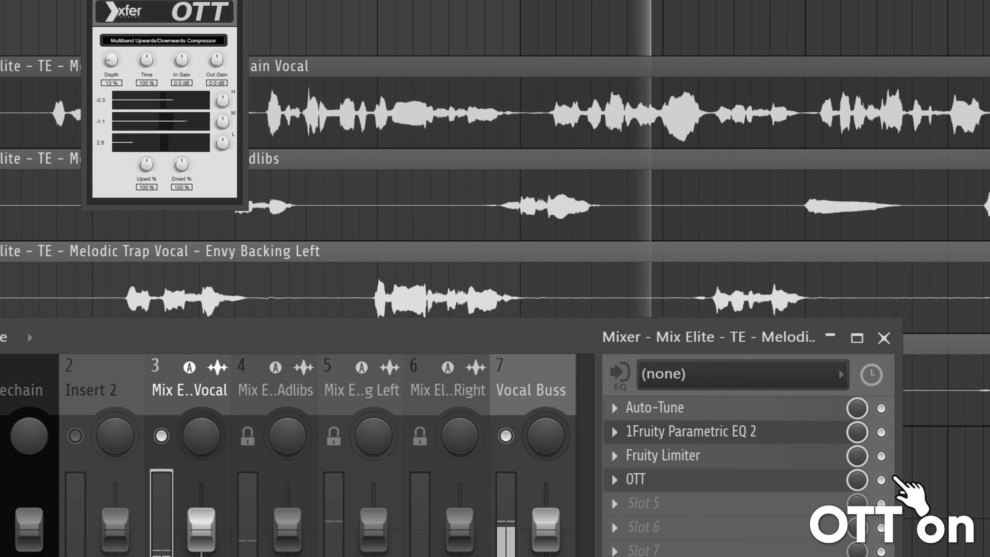
scroll(111, 62, "up", 1)
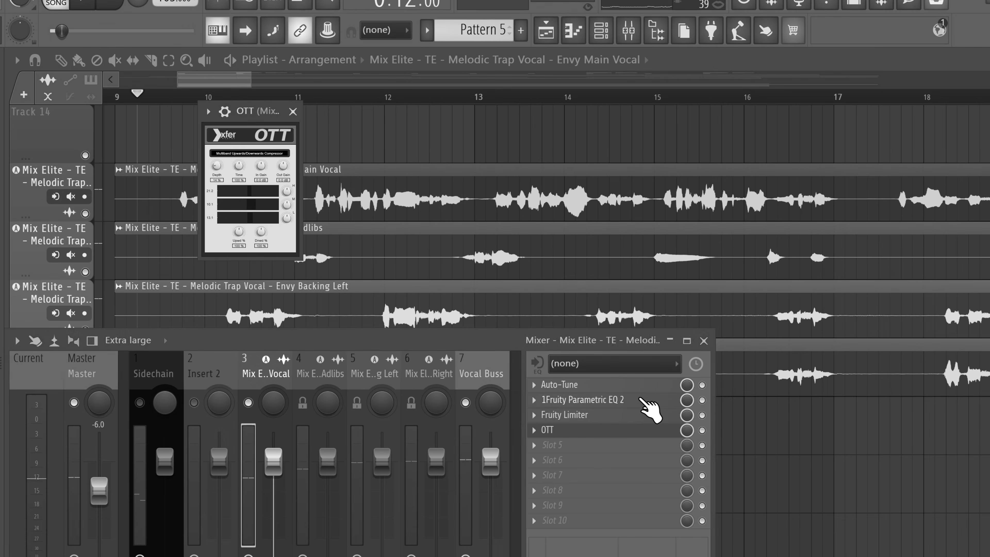
left_click(641, 399)
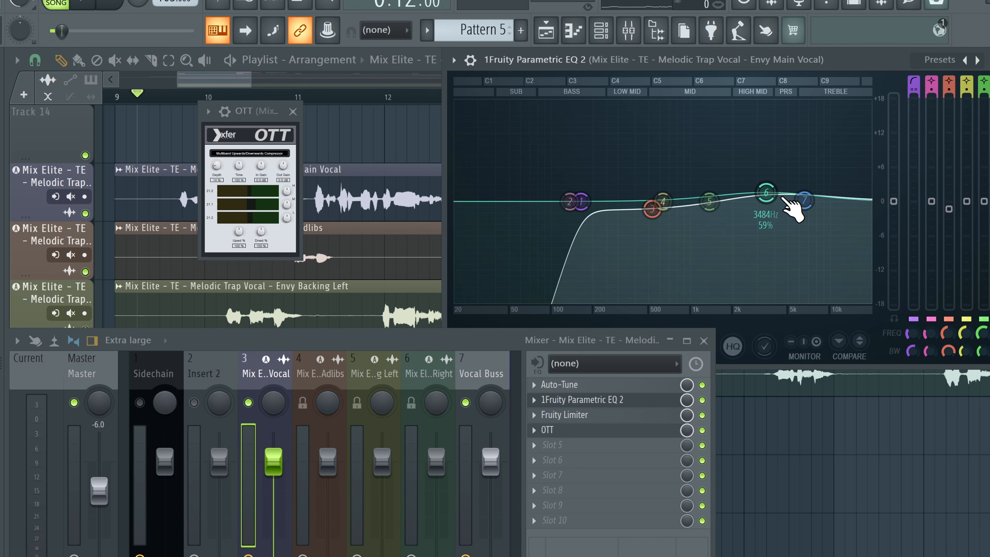
left_click(565, 446)
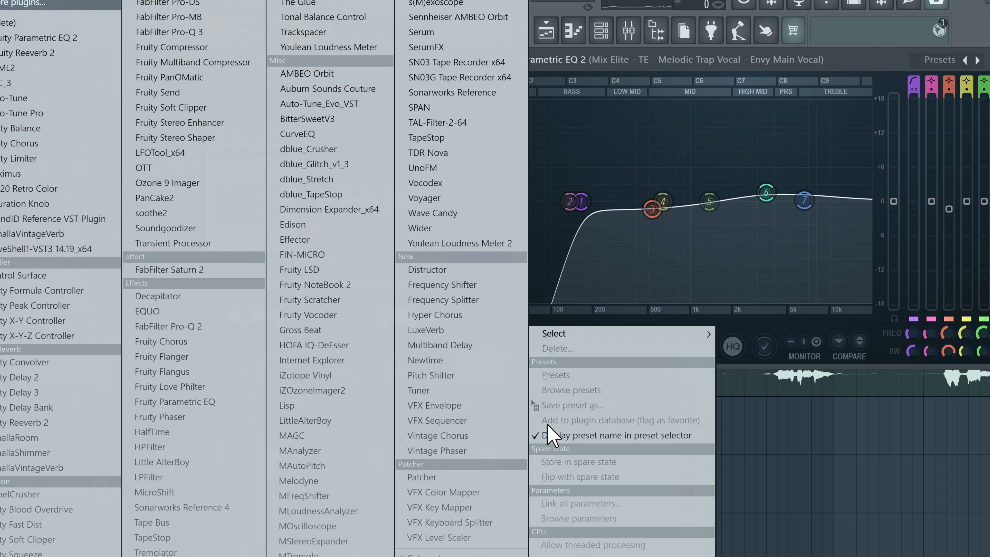
key("1")
left_click(533, 445)
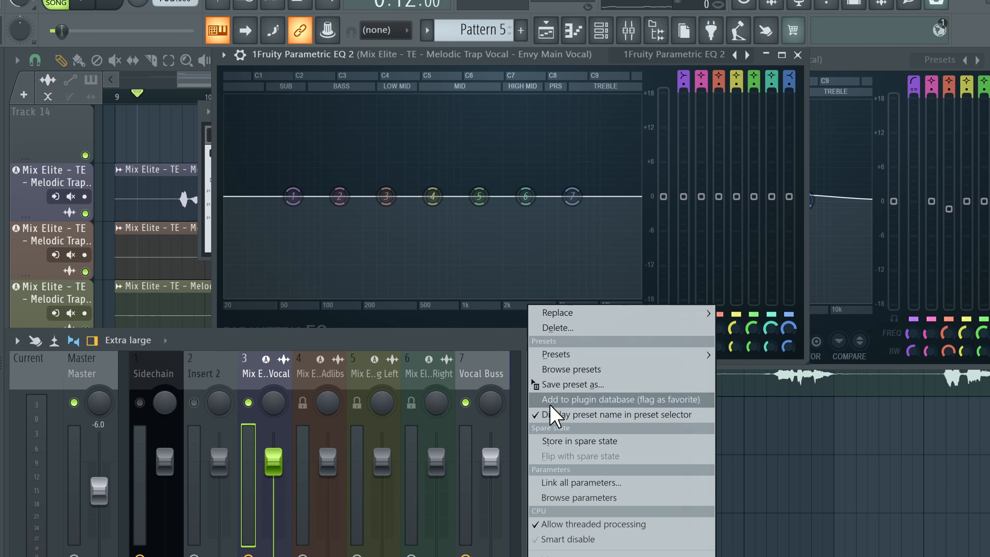
left_click(557, 330)
Step: Play back the vocals while toggling the Vocal Buss solo and mute to compare
key("space")
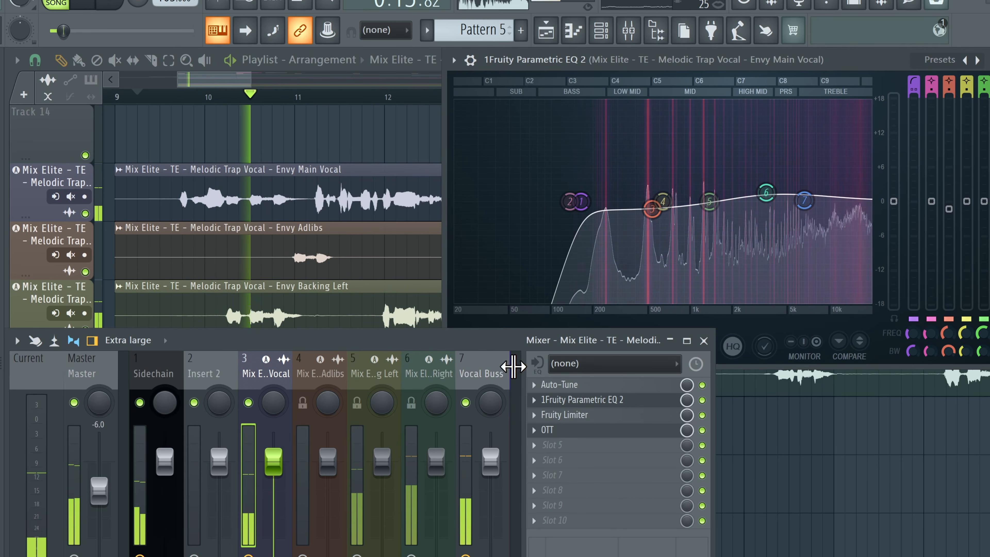
left_click(478, 363)
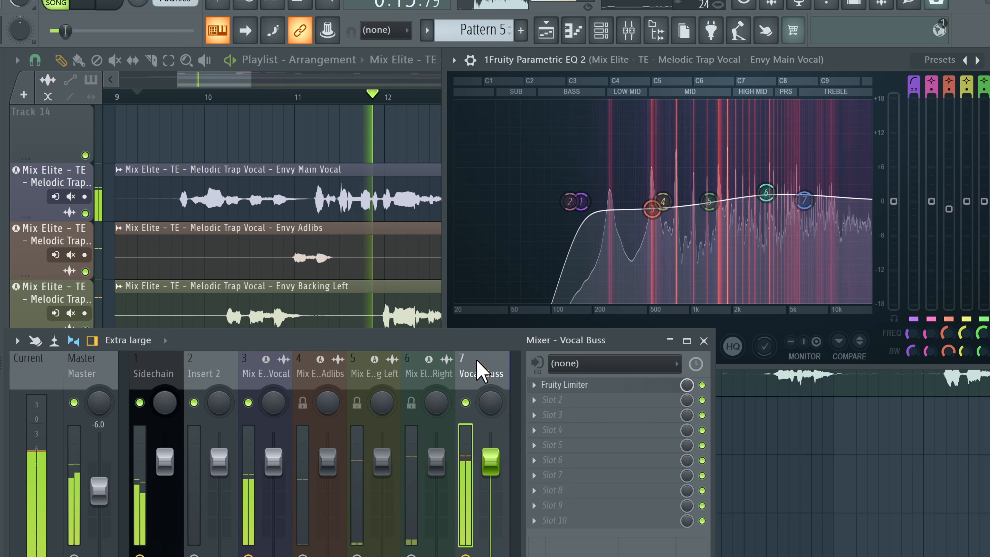
mouse_move(490, 462)
left_mouse_down()
mouse_move(491, 472)
mouse_move(490, 462)
left_mouse_up()
right_click(466, 402)
right_click(465, 402)
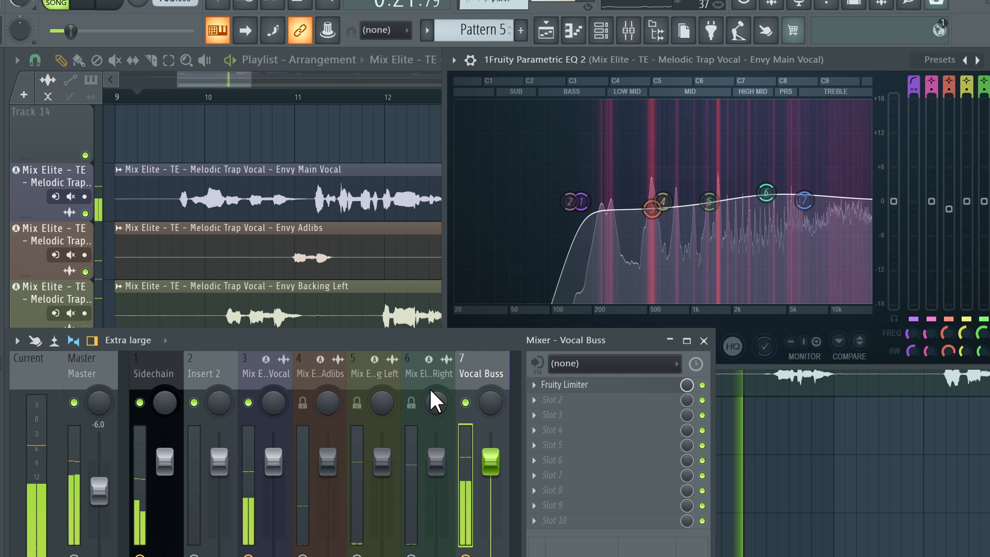
left_click(267, 373)
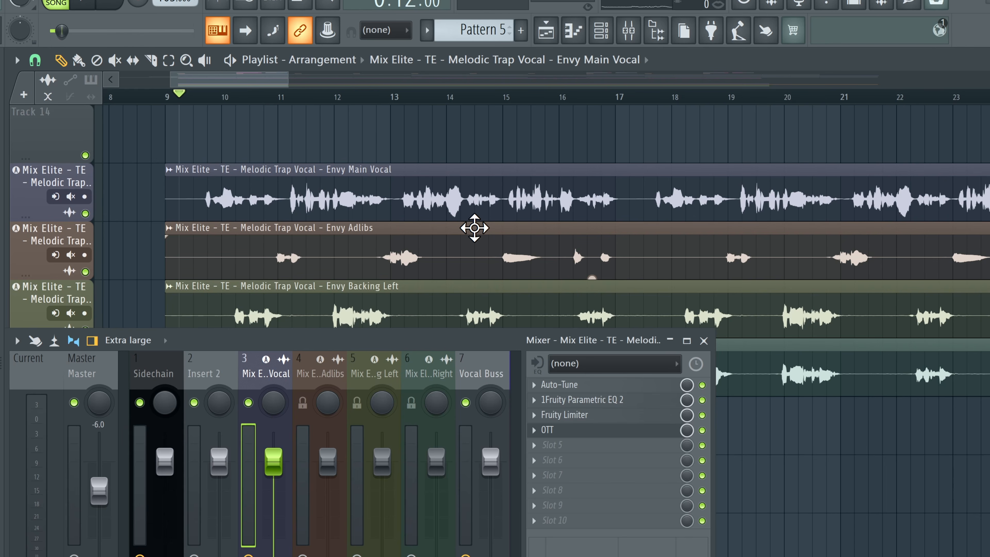
left_click(465, 402)
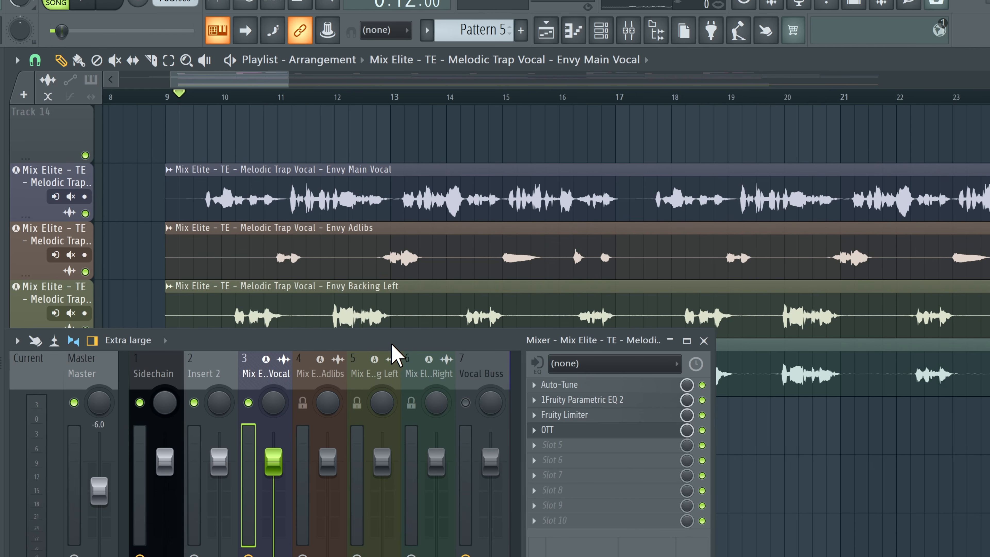
key("space")
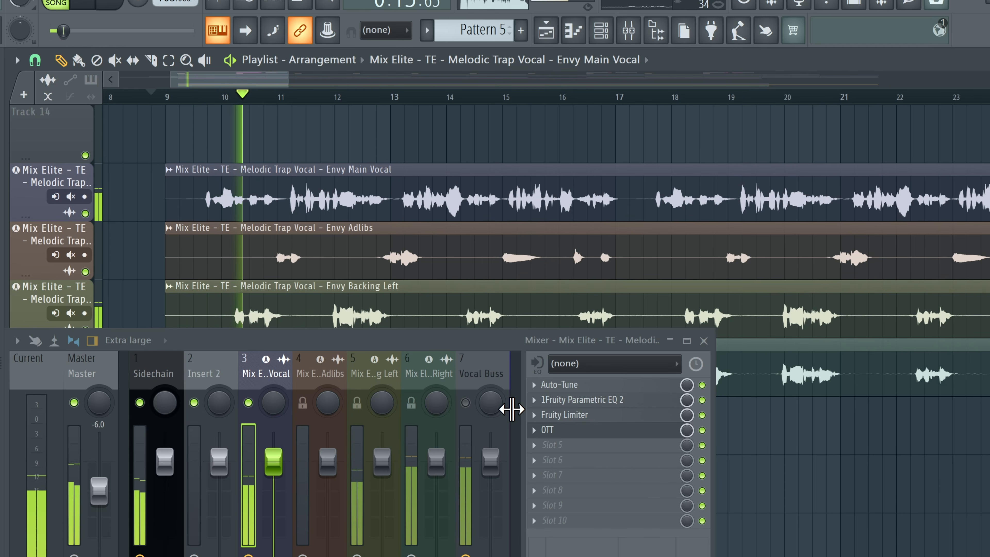
key("space")
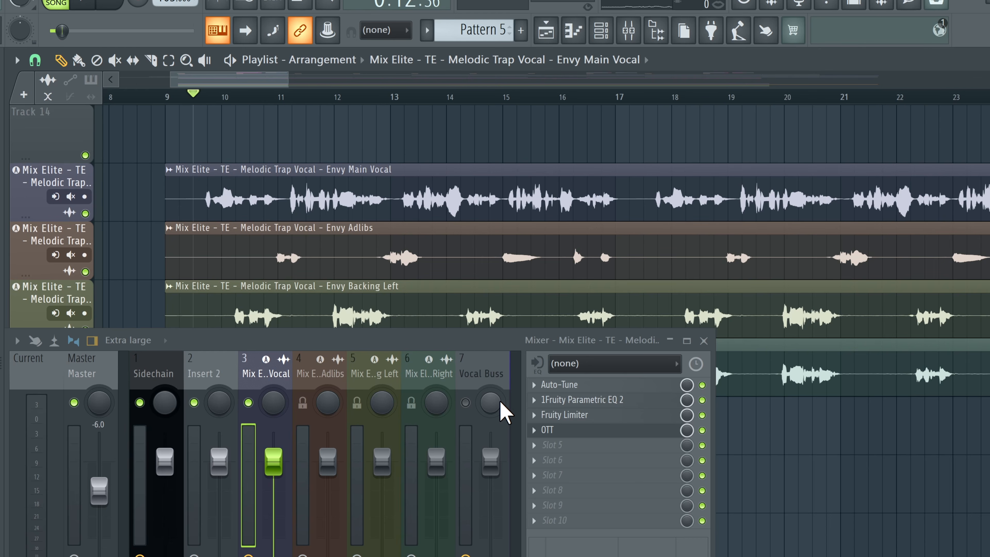
Step: Insert FabFilter Saturn 2 in the main vocal's fifth slot and add a second saturation band
left_click(565, 461)
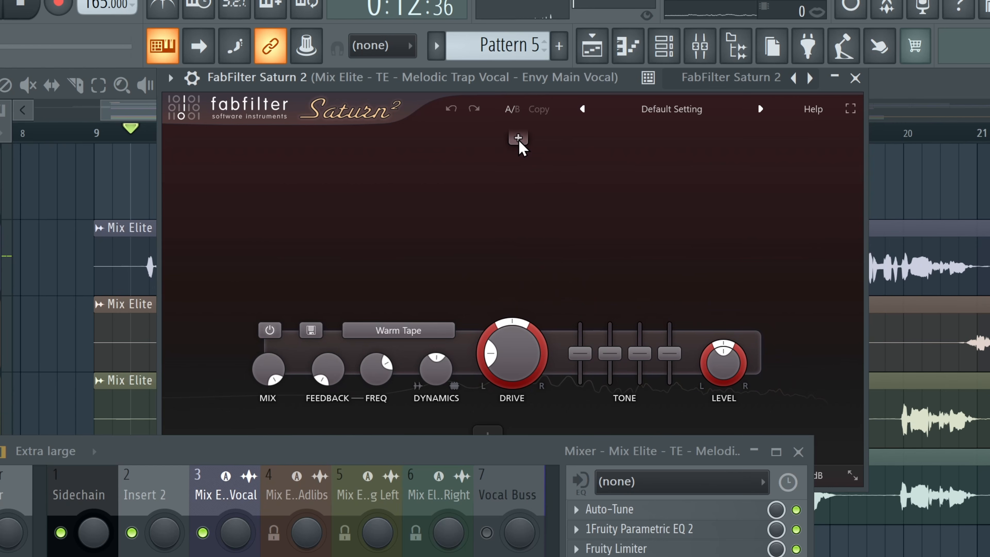
left_click(520, 140)
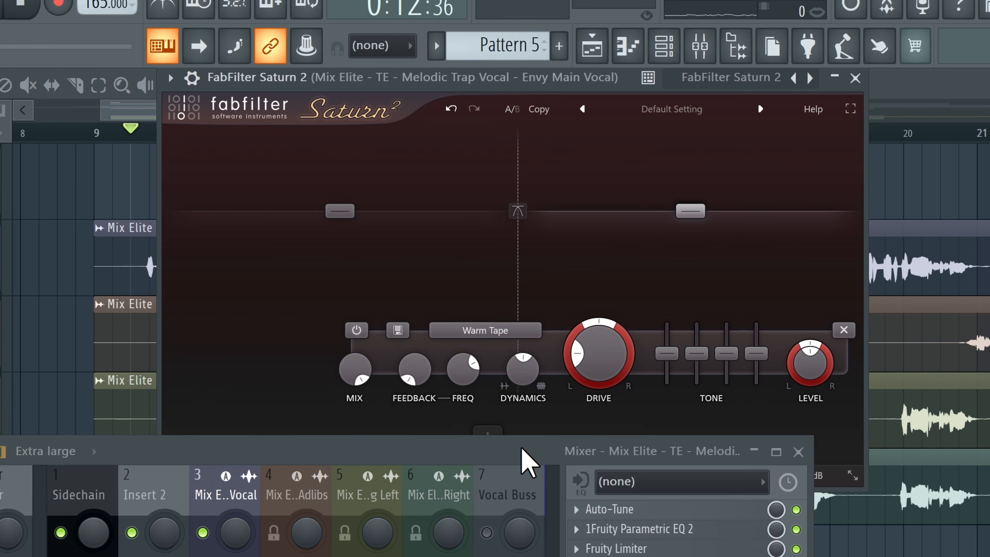
left_click_drag(507, 437, 507, 439)
Step: Raise Band 2 Drive to about 32.7% while playing back the vocal
key("space")
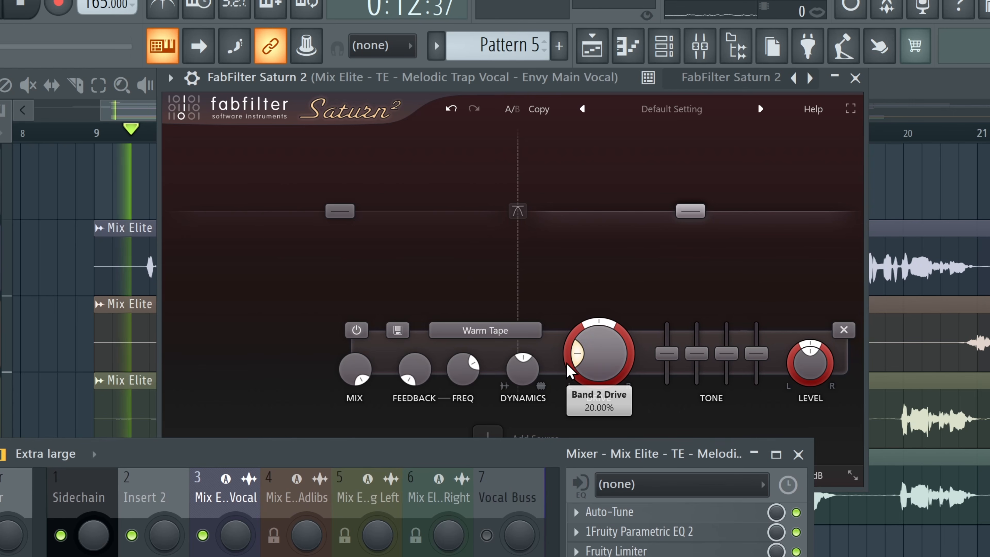
left_click_drag(602, 339, 611, 310)
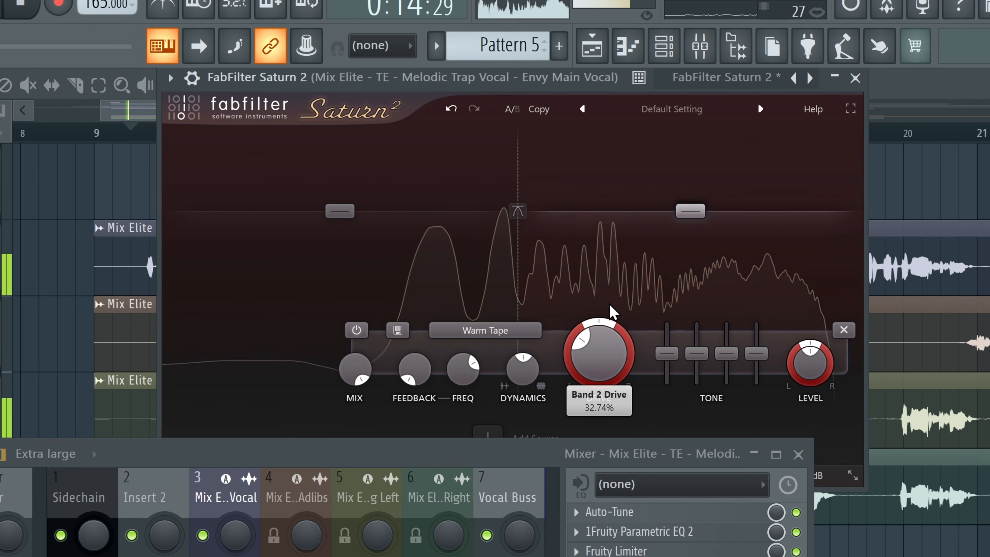
Step: Raise Saturn 2's Band 2 Drive to about 51.6% during playback
left_click_drag(608, 267, 621, 319)
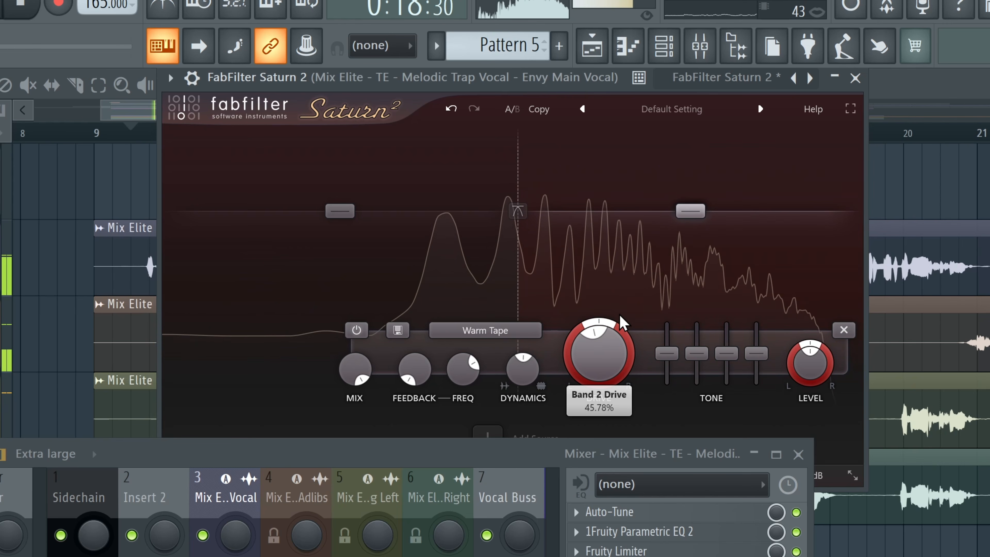
left_click_drag(598, 356, 602, 355)
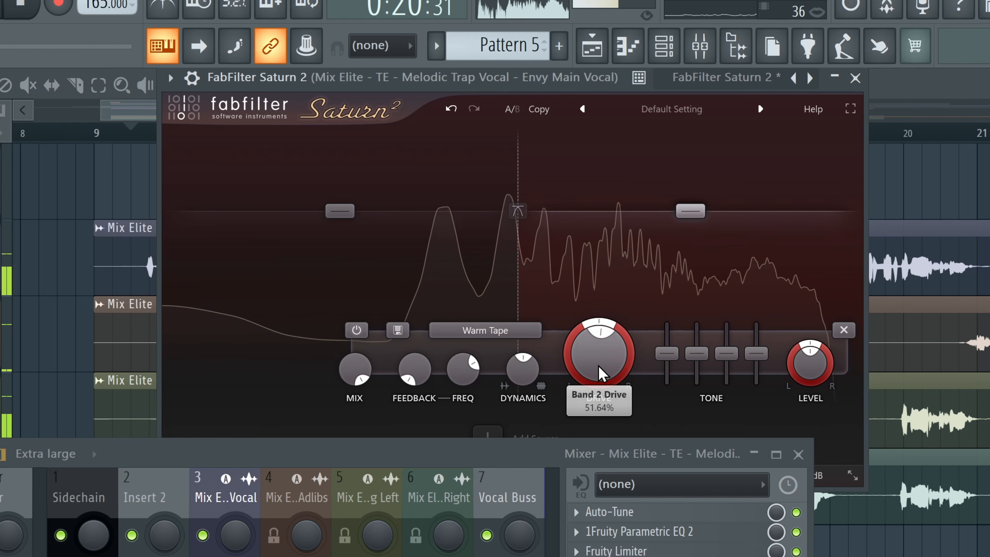
Step: Change Band 2's saturation style to Warm Tube
left_click(485, 330)
mouse_move(489, 348)
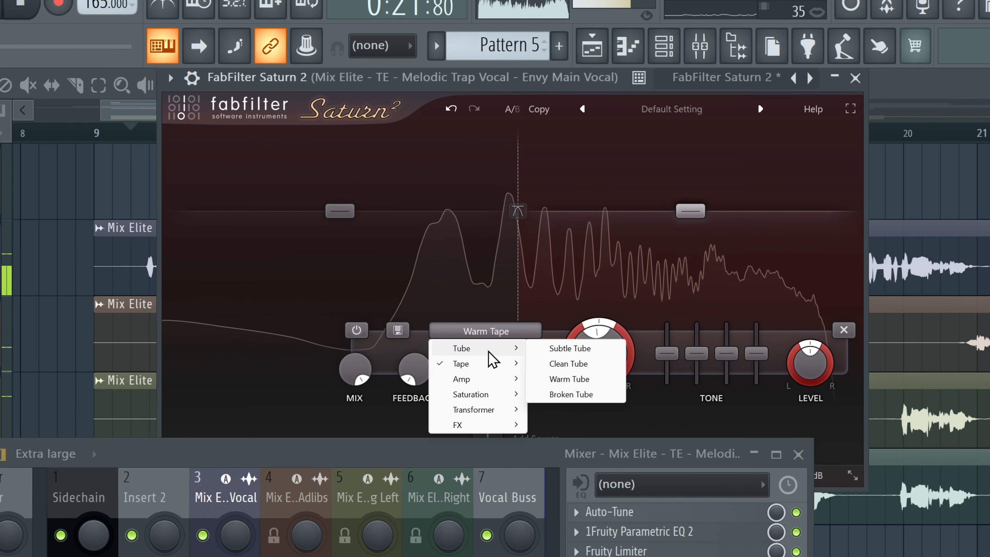
left_click(581, 364)
left_click(499, 334)
left_click(583, 377)
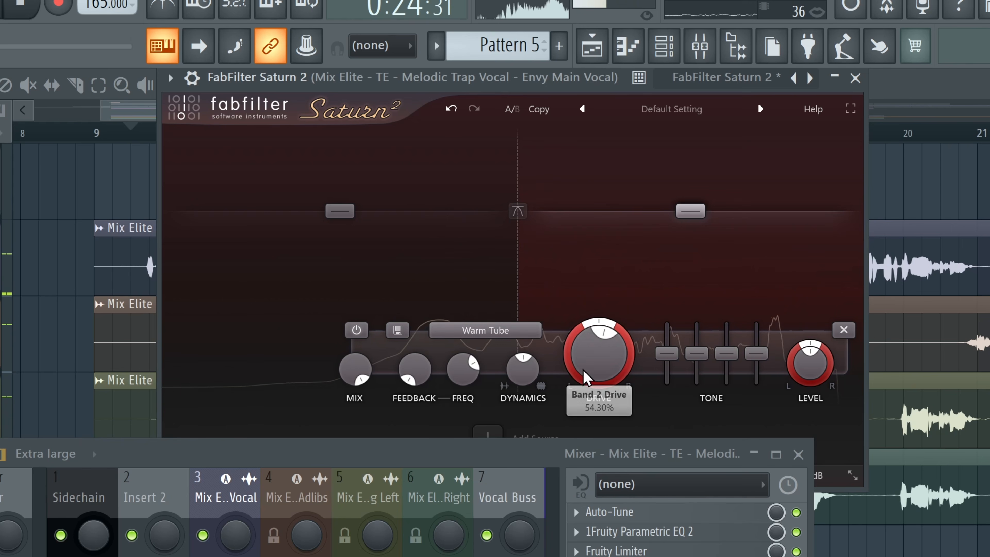
Step: Push Band 2 Drive up to about 83.9% while listening, and stop playback
left_click_drag(585, 378, 646, 209)
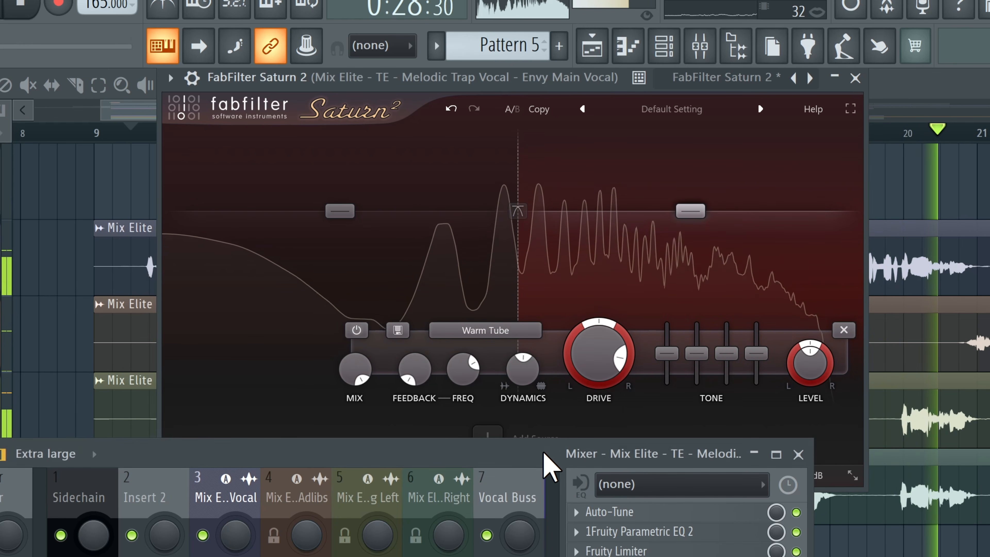
right_click(487, 536)
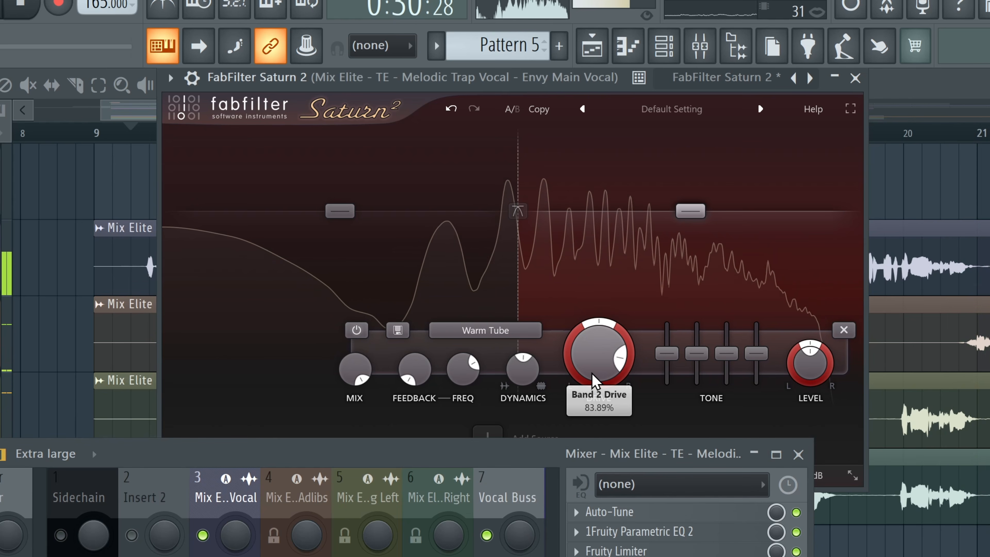
left_click_drag(595, 380, 598, 368)
left_click_drag(592, 405, 572, 477)
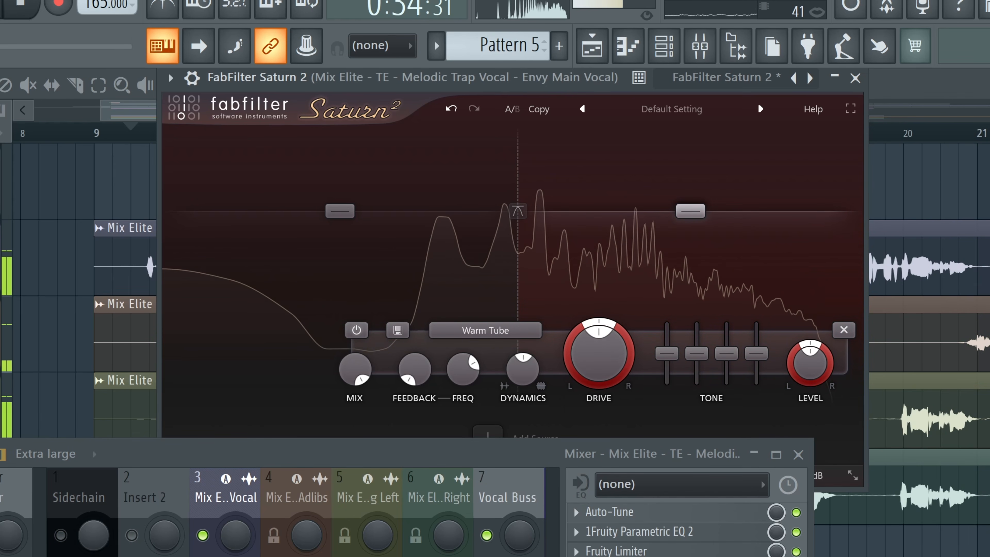
key("space")
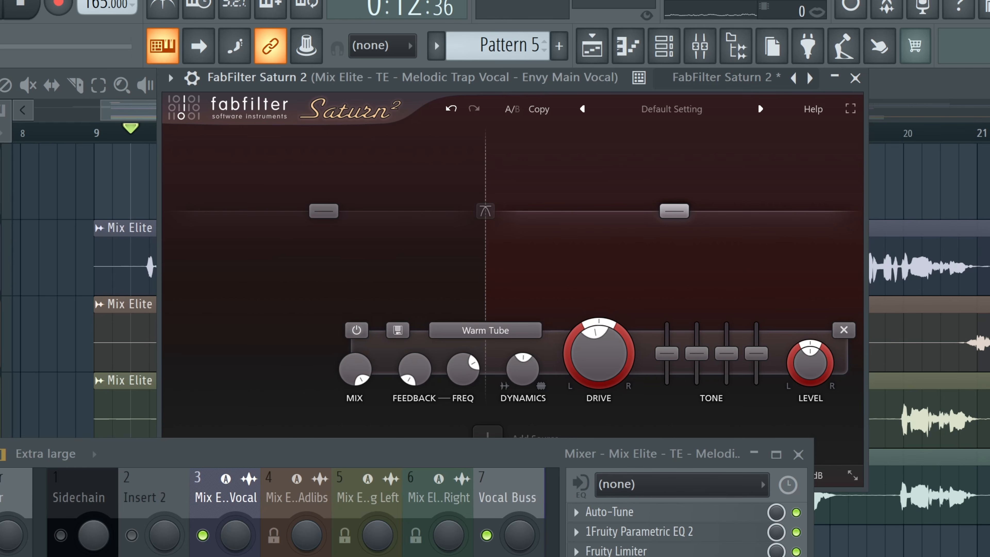
Step: Load Softube Saturation Knob on the main vocal and turn up its saturation
left_click(576, 556)
left_click(617, 462)
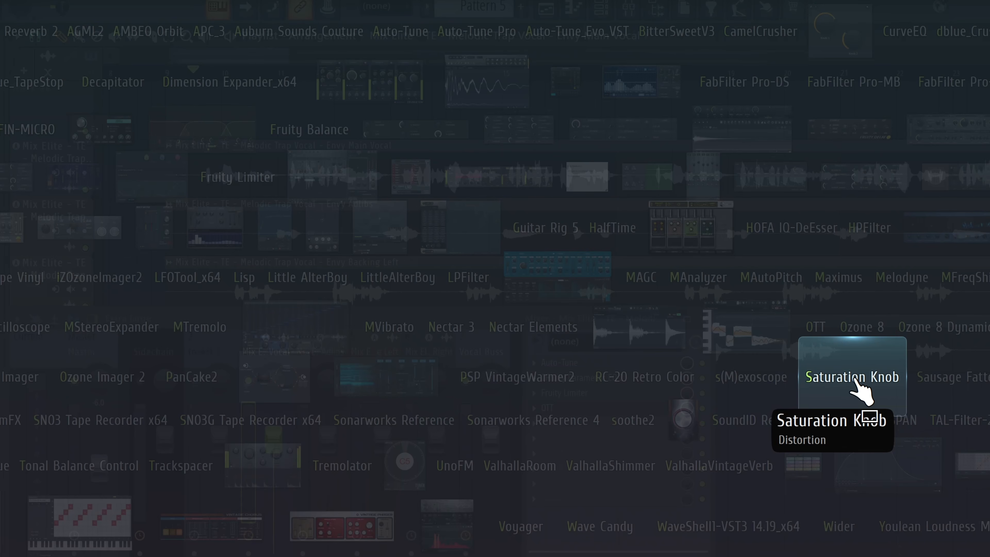
left_click(856, 381)
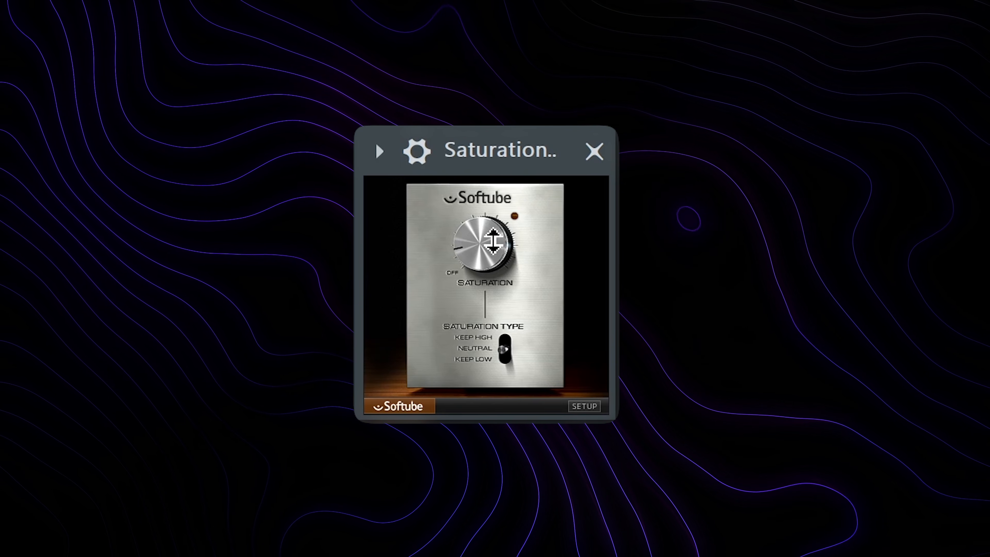
left_click_drag(484, 252, 484, 261)
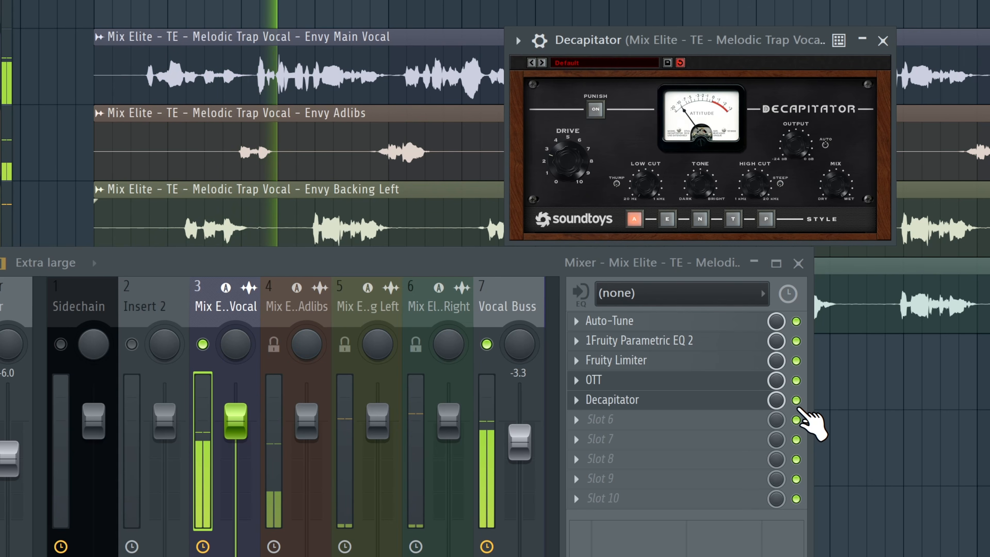
Step: Bypass and re-enable the Decapitator insert to compare the sound
left_click(796, 399)
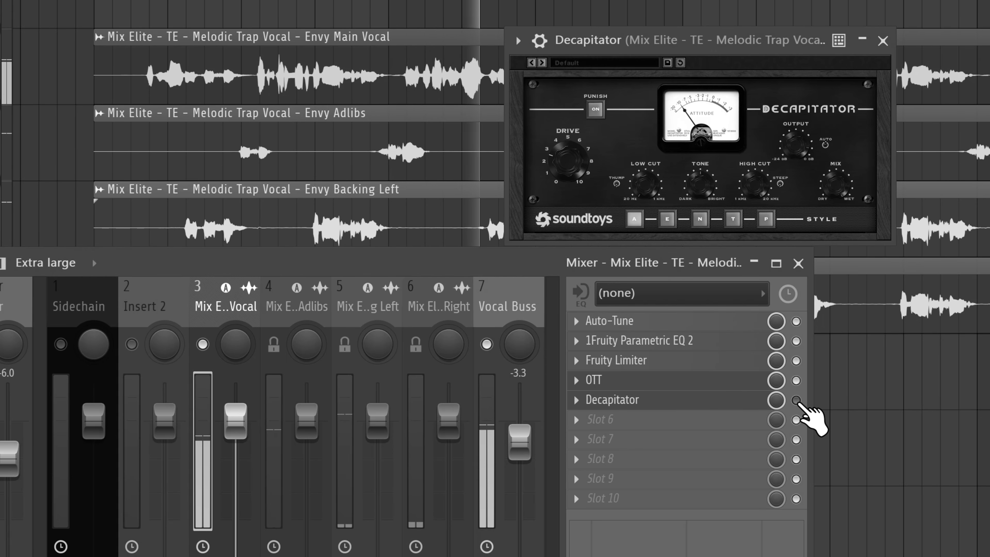
left_click(795, 399)
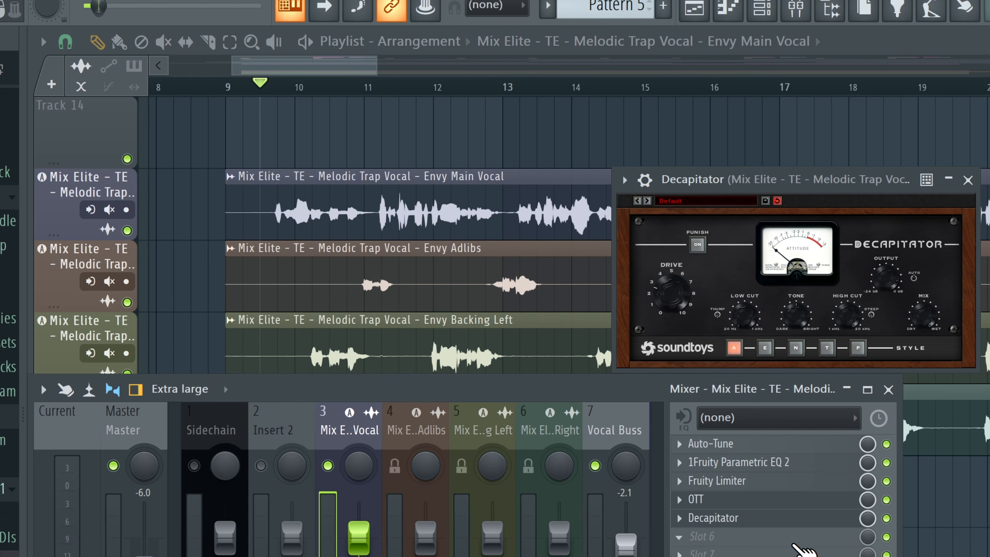
Step: Insert Fruity Parametric EQ 2 in slot 6 and dip band 5 around 1454 Hz during playback
left_click(801, 548)
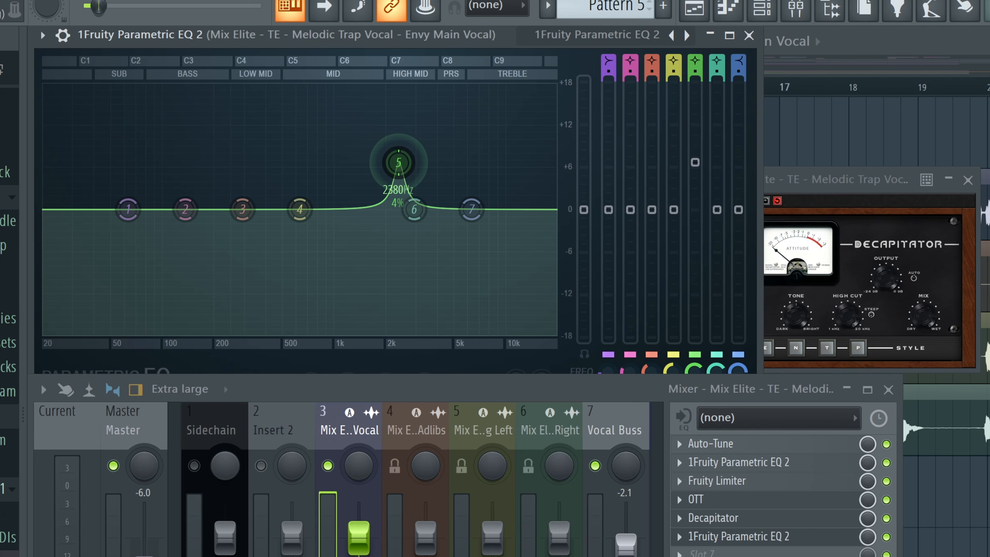
left_click_drag(431, 162, 478, 161)
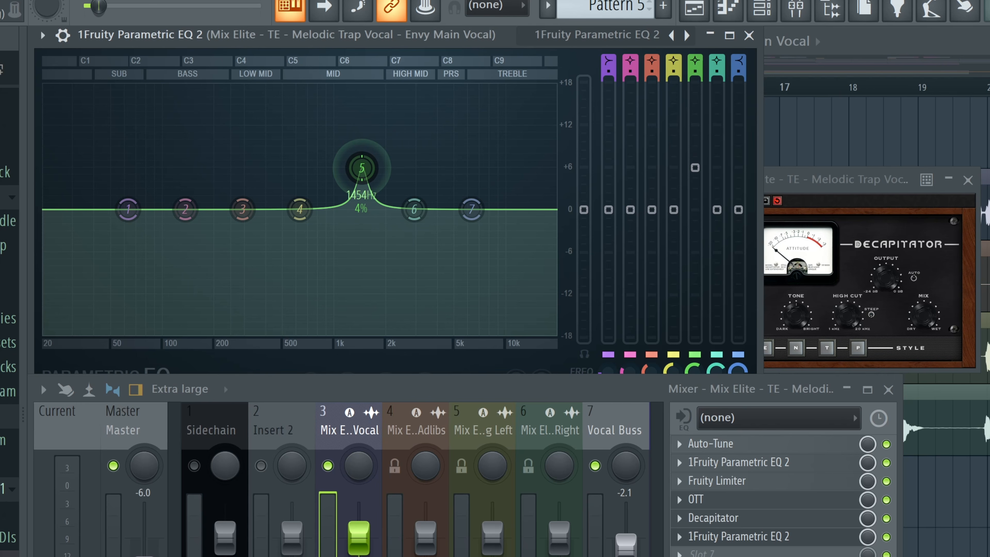
left_click_drag(361, 156, 370, 226)
key("space")
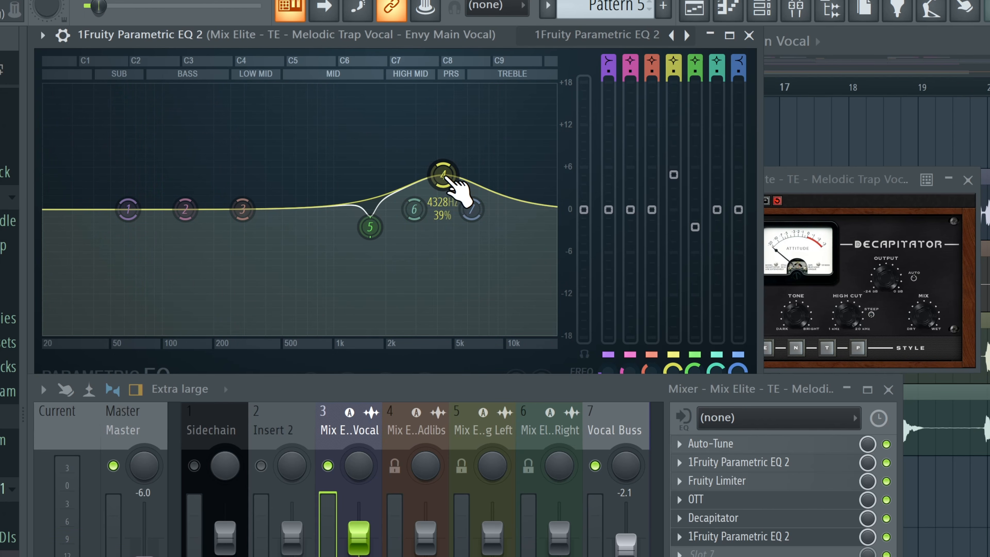
Step: Adjust EQ bands 4 and 6, cutting band 6 around 7282 Hz
left_click_drag(443, 174, 430, 190)
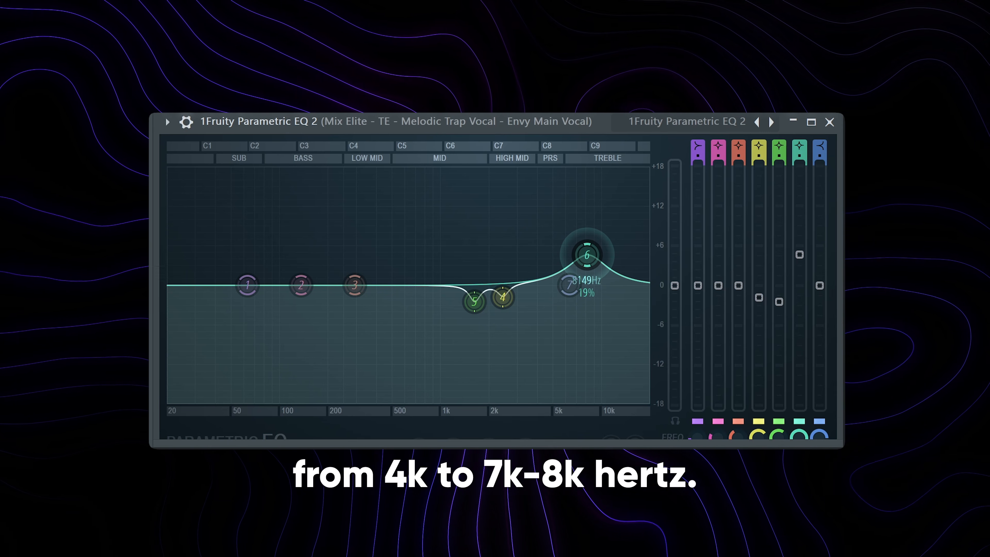
mouse_move(586, 255)
left_mouse_down()
mouse_move(551, 257)
mouse_move(590, 241)
left_mouse_up()
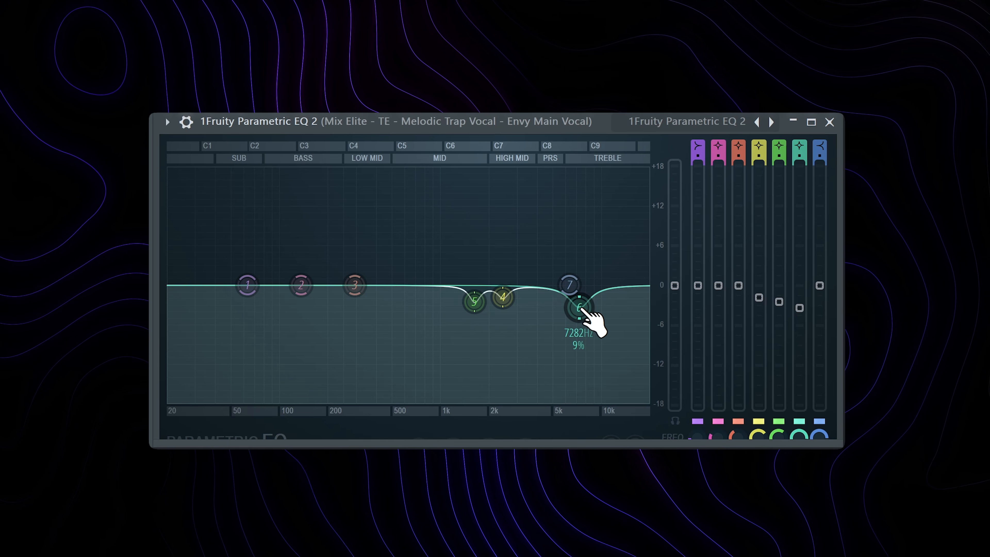
left_click_drag(800, 308, 802, 324)
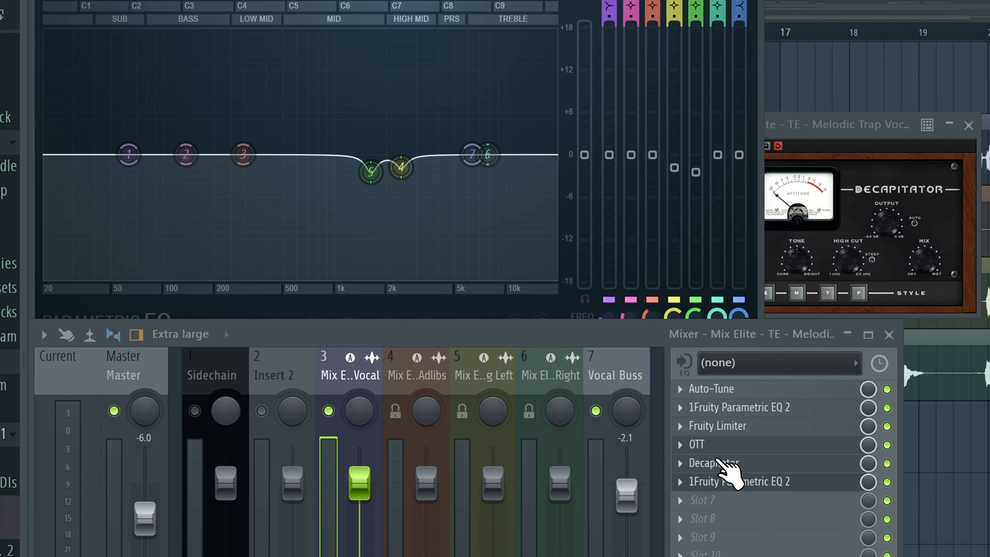
Step: Remove the Parametric EQ from slot 6
right_click(678, 476)
left_click(707, 308)
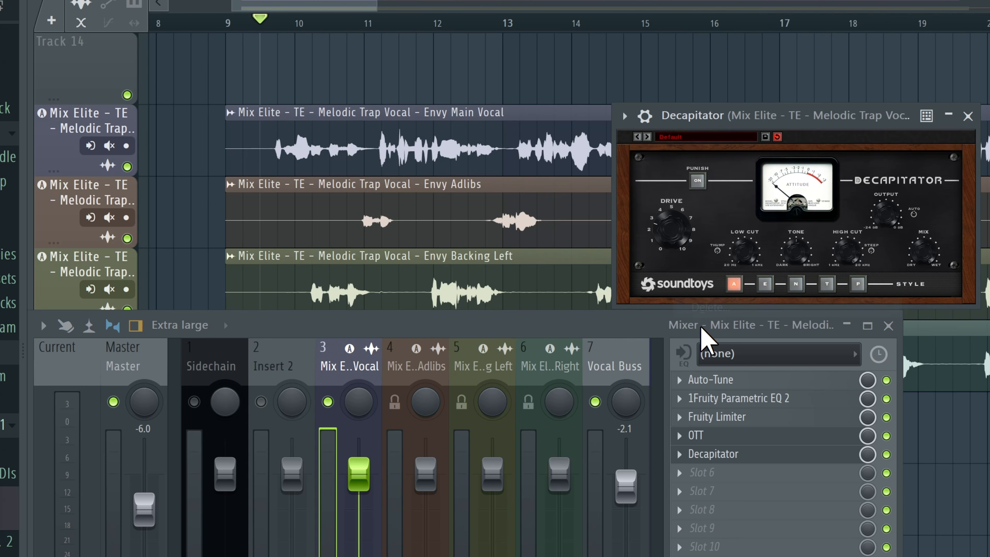
Step: Insert Maximus in the main vocal's slot 6 and reposition its window
left_click(711, 478)
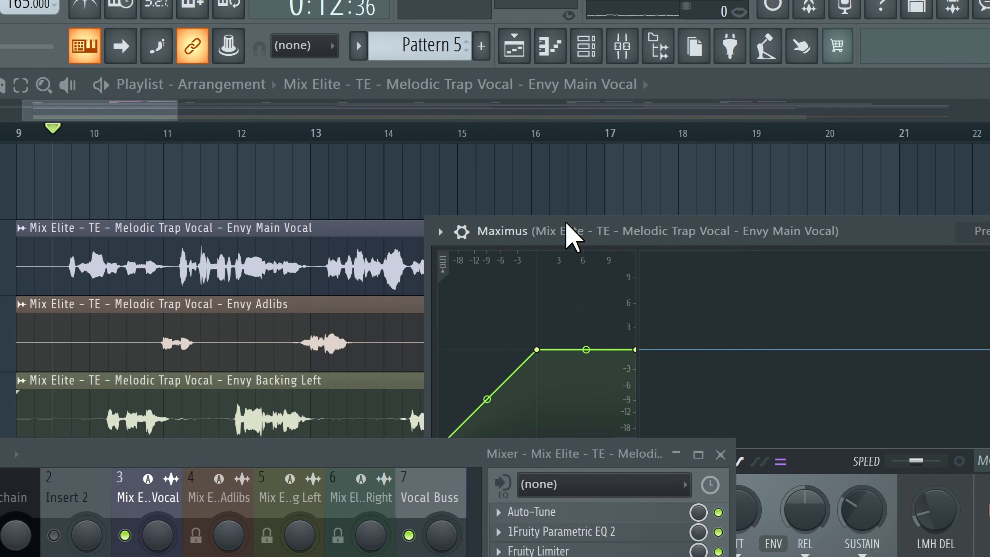
left_click_drag(568, 230, 302, 54)
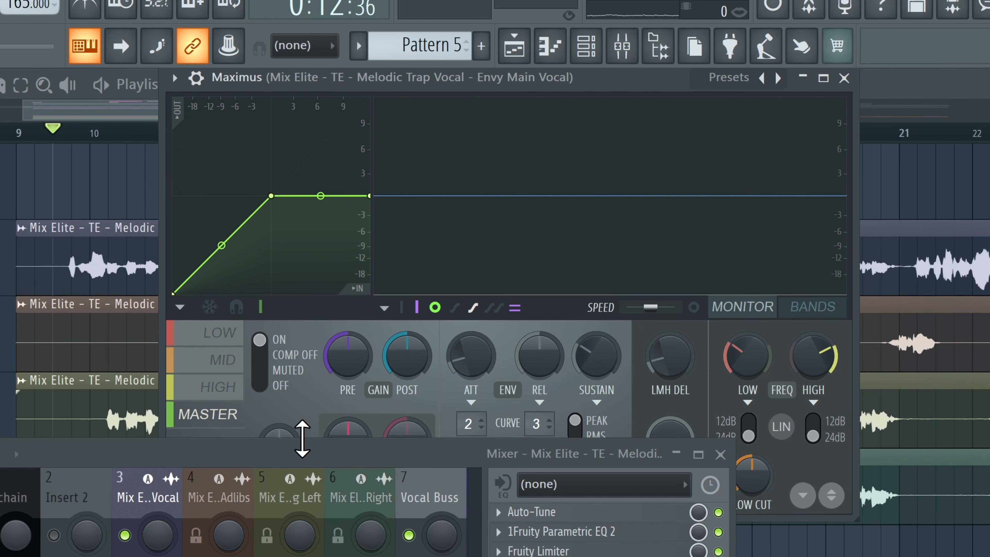
key("F9")
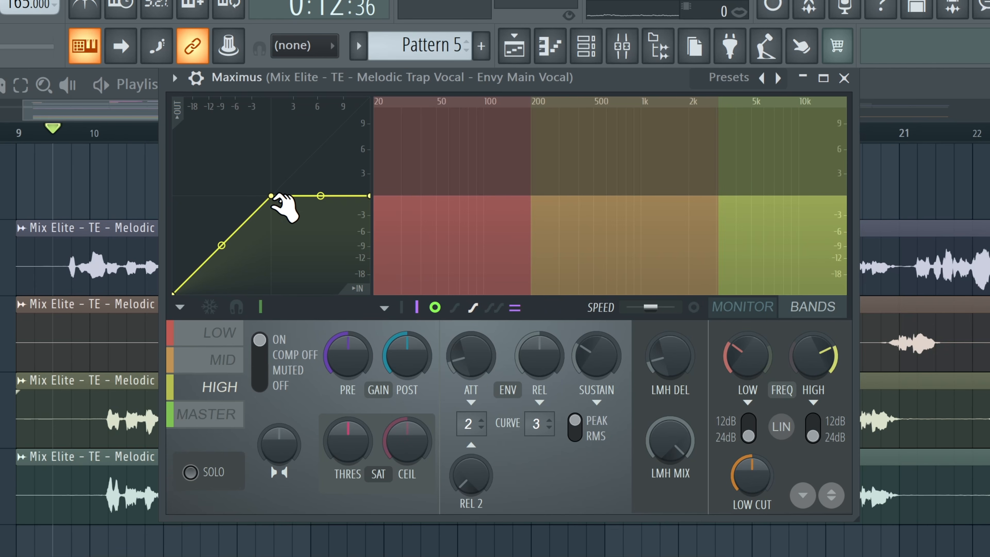
Step: Flatten the Maximus HIGH band curve by lowering its knee and end points
left_click_drag(272, 196, 191, 275)
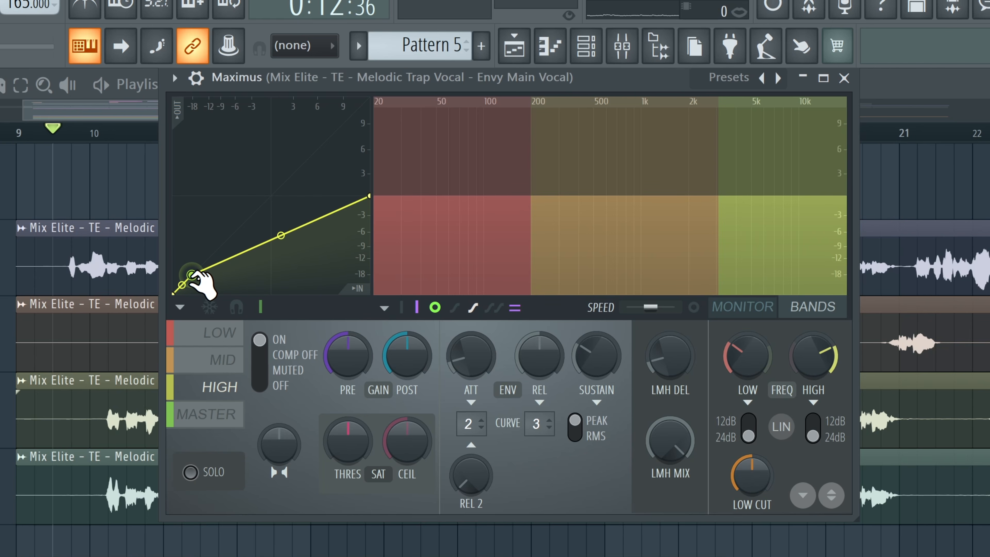
left_click_drag(372, 191, 368, 266)
key("F9")
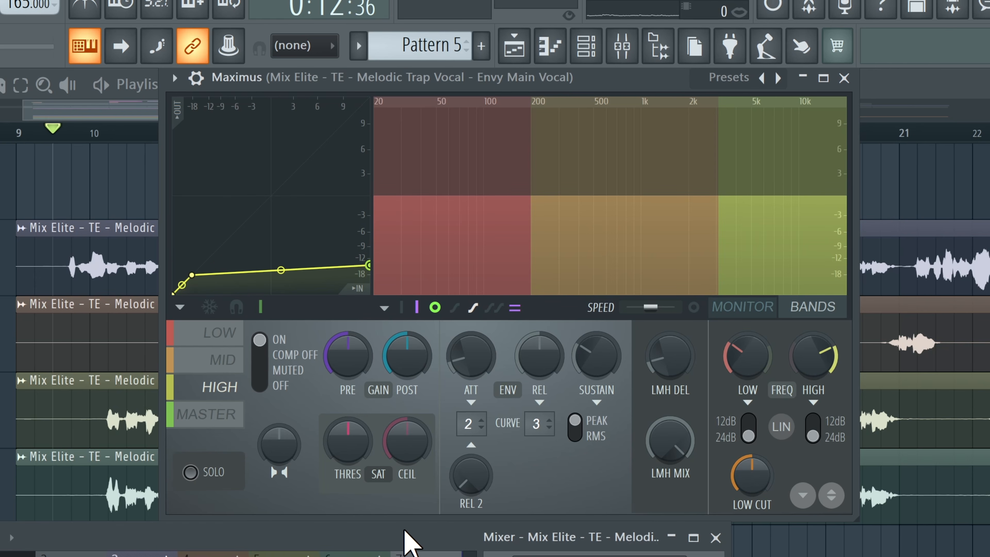
Step: Play back and raise the HIGH band curve's end point to about -3 dB
key("space")
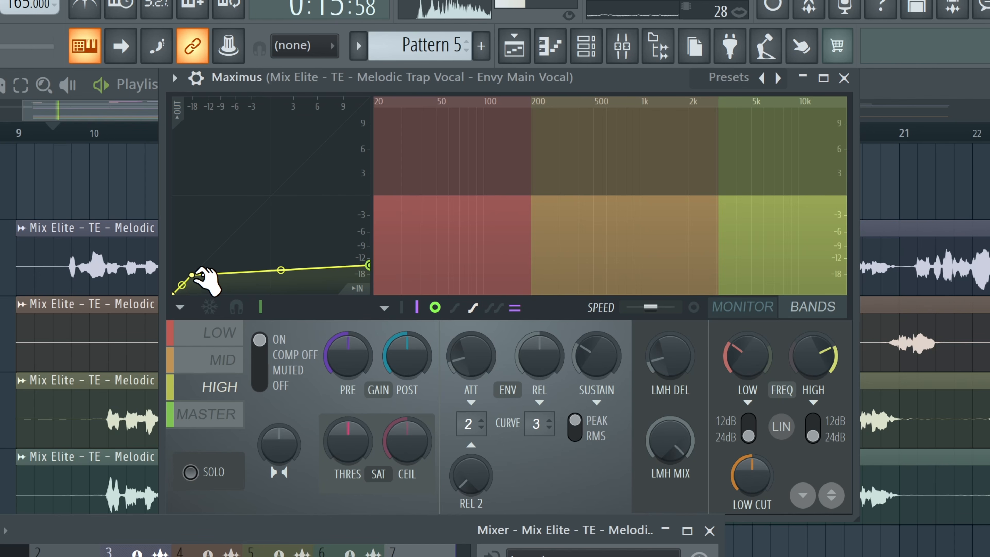
key("space")
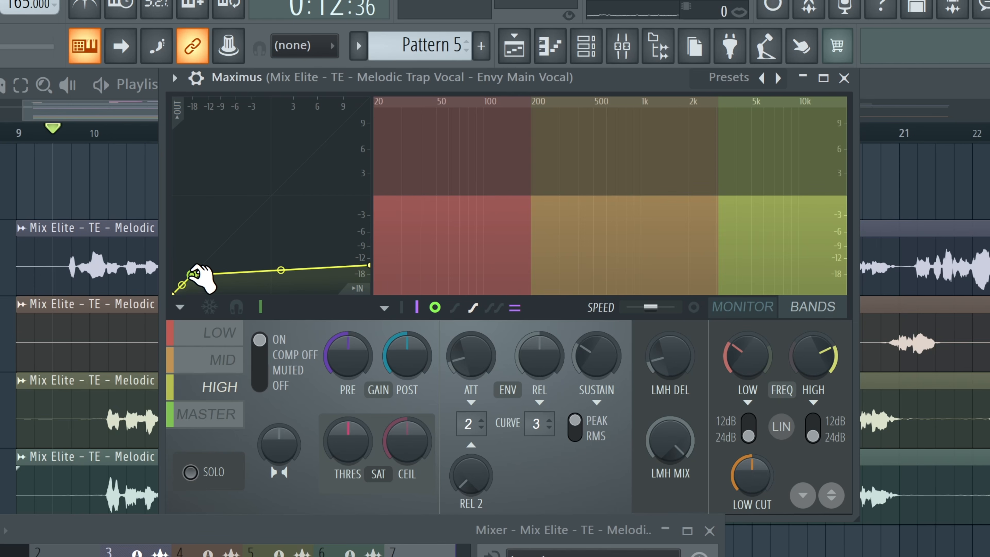
left_click_drag(376, 276, 372, 220)
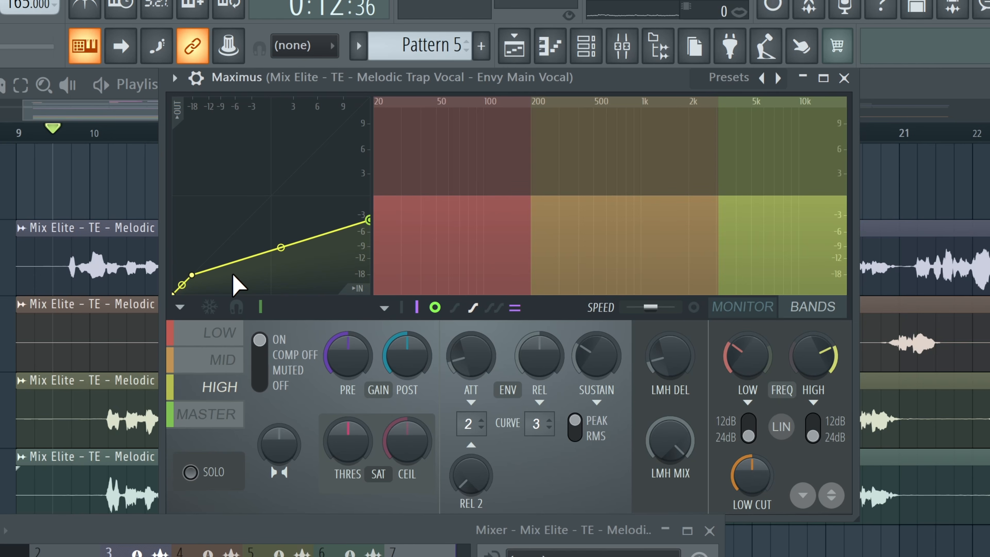
left_click_drag(187, 274, 182, 285)
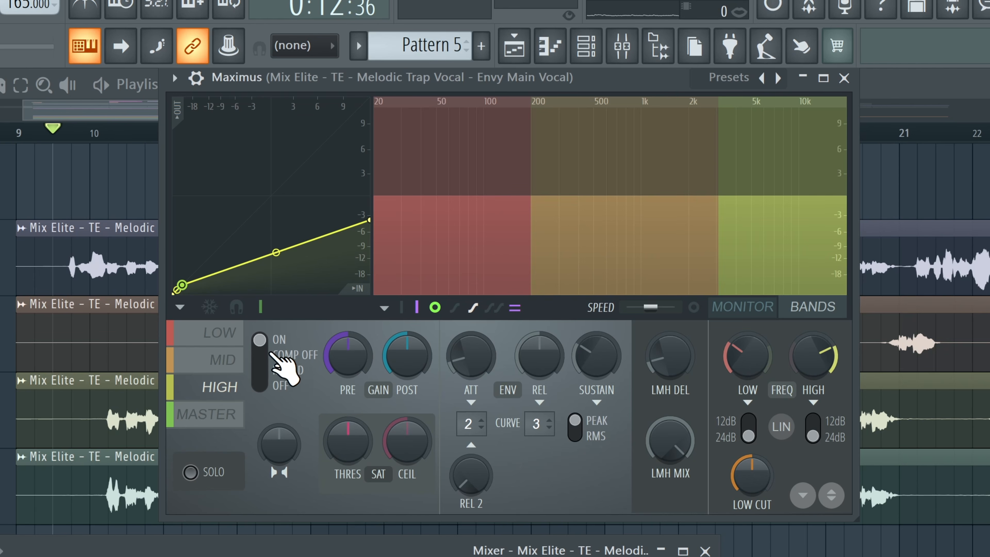
Step: Raise the HIGH band's PRE gain and the MASTER POST gain
left_click_drag(348, 356, 347, 314)
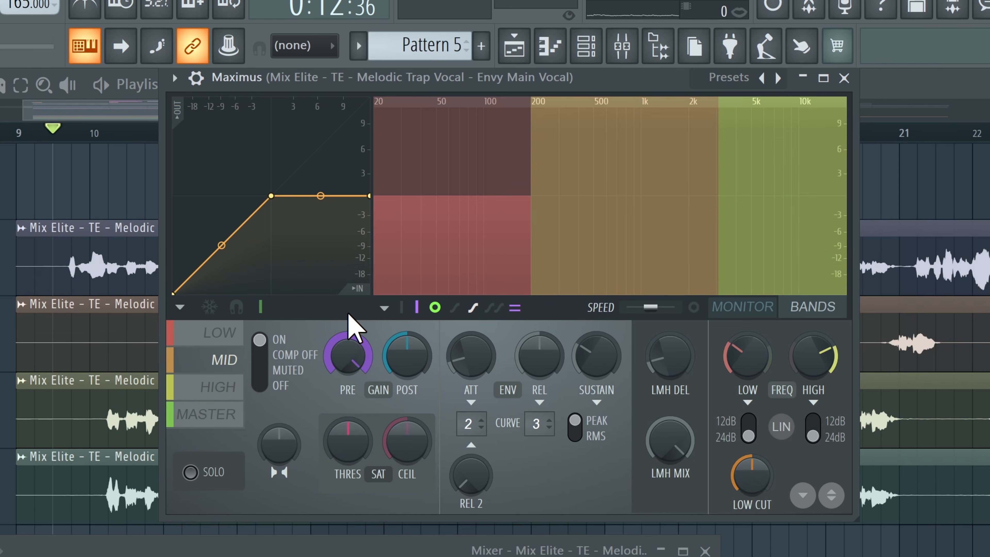
left_click(219, 332)
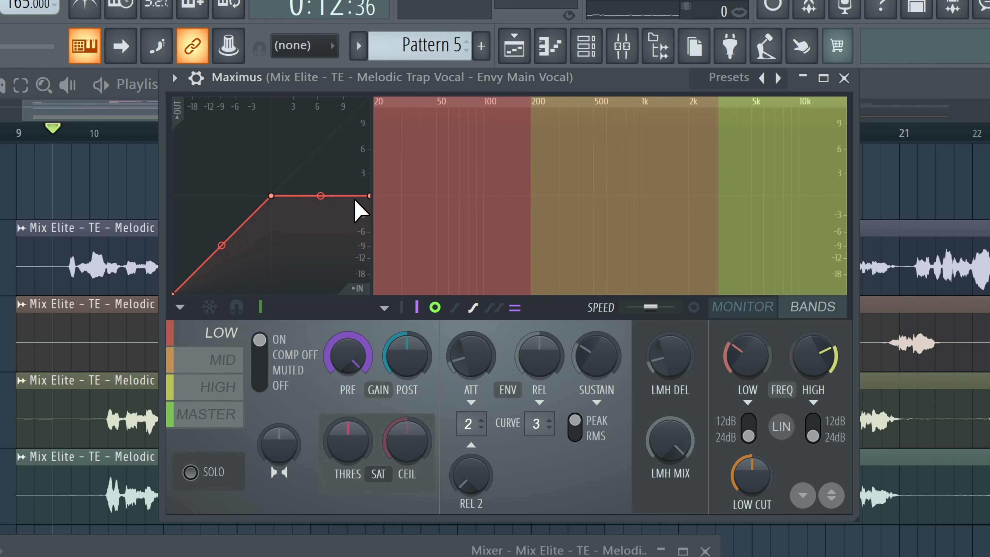
left_click(199, 413)
left_click_drag(406, 354, 407, 337)
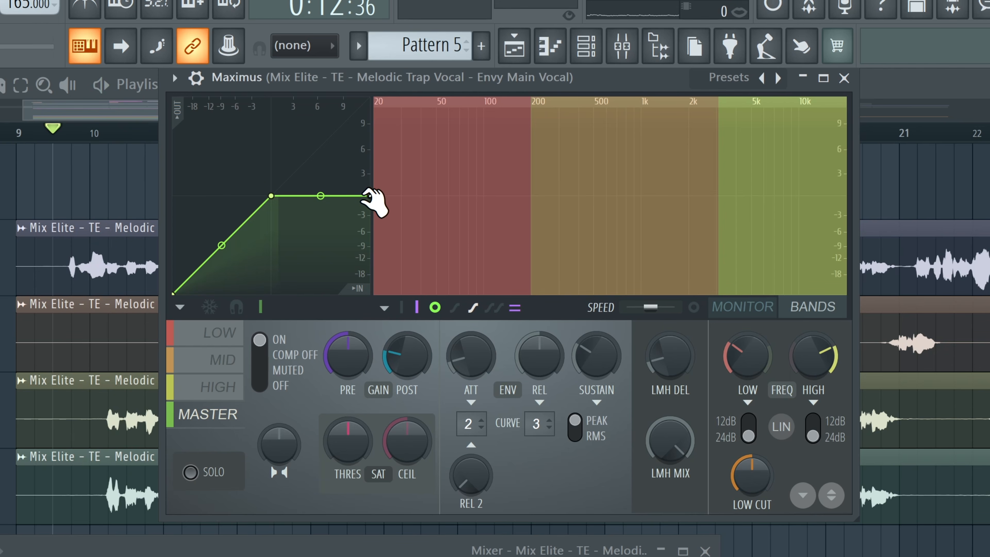
Step: Raise the end points of the MASTER, LOW and MID curves to remove their compression
left_click_drag(369, 195, 373, 72)
left_click(223, 339)
left_click_drag(369, 195, 371, 47)
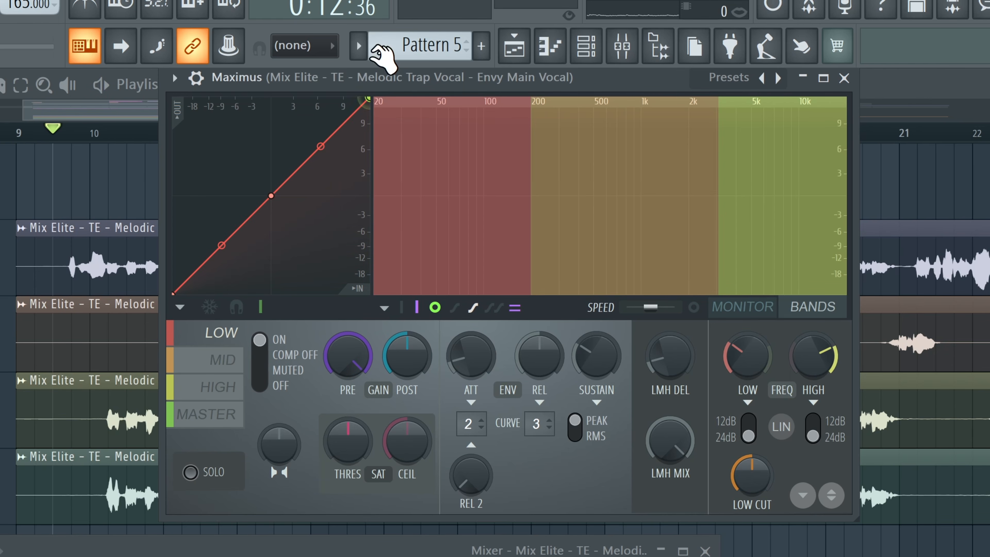
left_click(223, 358)
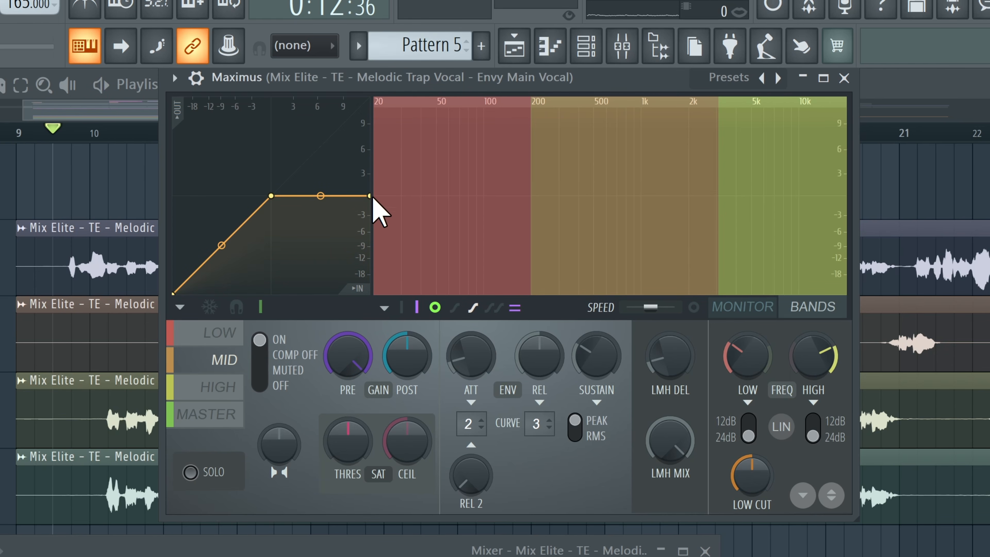
left_click_drag(369, 199, 370, 98)
Step: Reshape the HIGH band curve by raising its knee and end points during playback
left_click(233, 388)
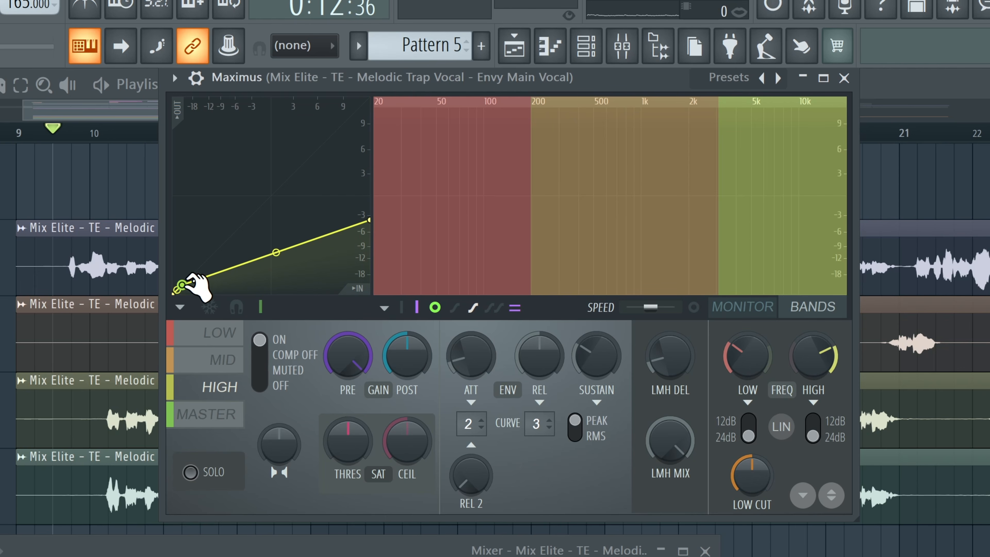
left_click_drag(182, 284, 242, 225)
key("space")
left_click_drag(374, 221, 374, 186)
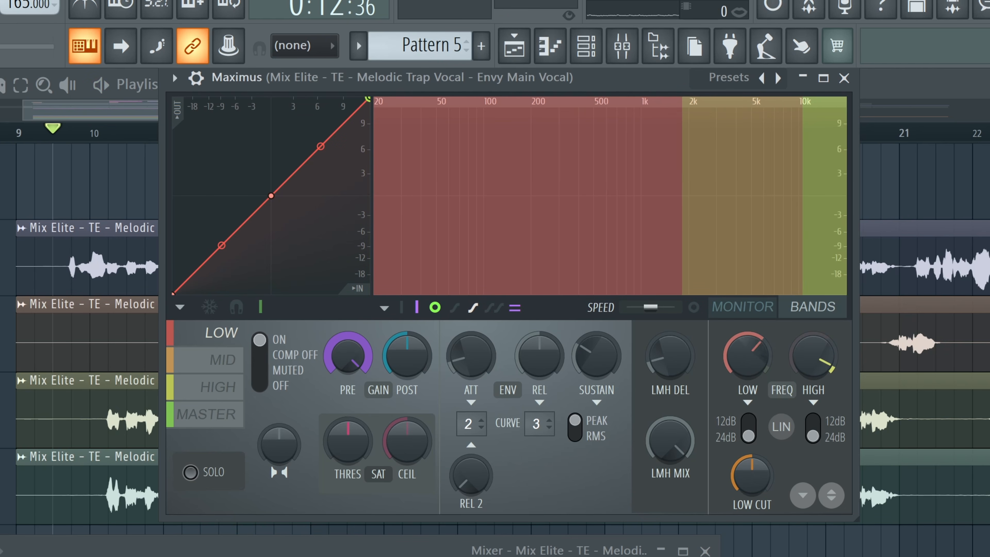
Step: Shift the Maximus band crossover points upward so the low band reaches about 4 kHz and the mid band about 10 kHz
left_click_drag(682, 228, 719, 227)
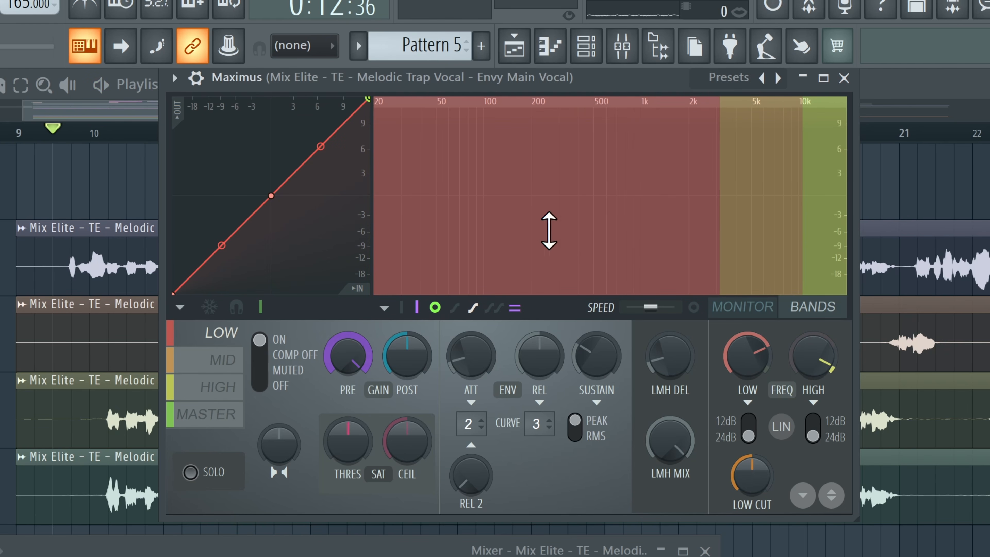
left_click_drag(803, 214, 807, 215)
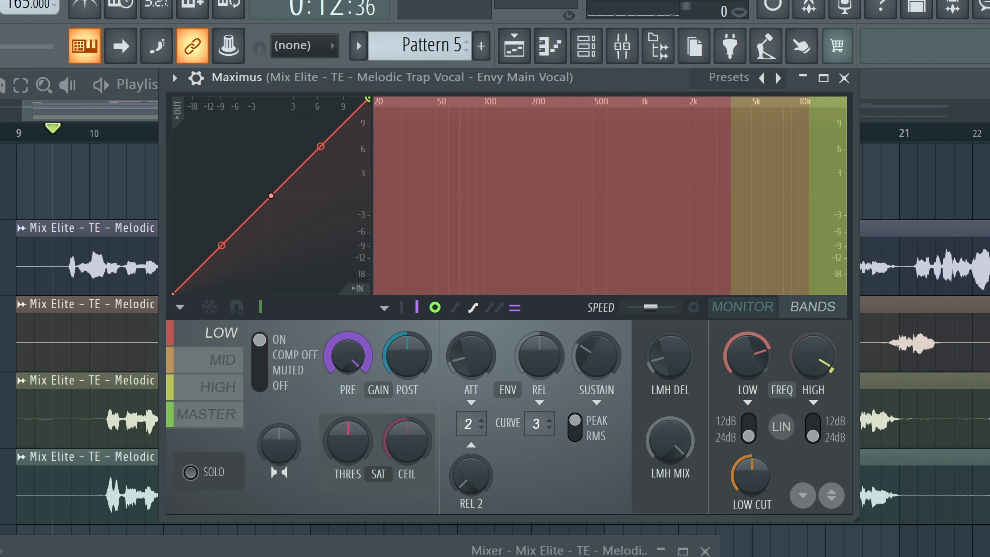
left_click_drag(730, 210, 731, 209)
left_click_drag(809, 201, 801, 201)
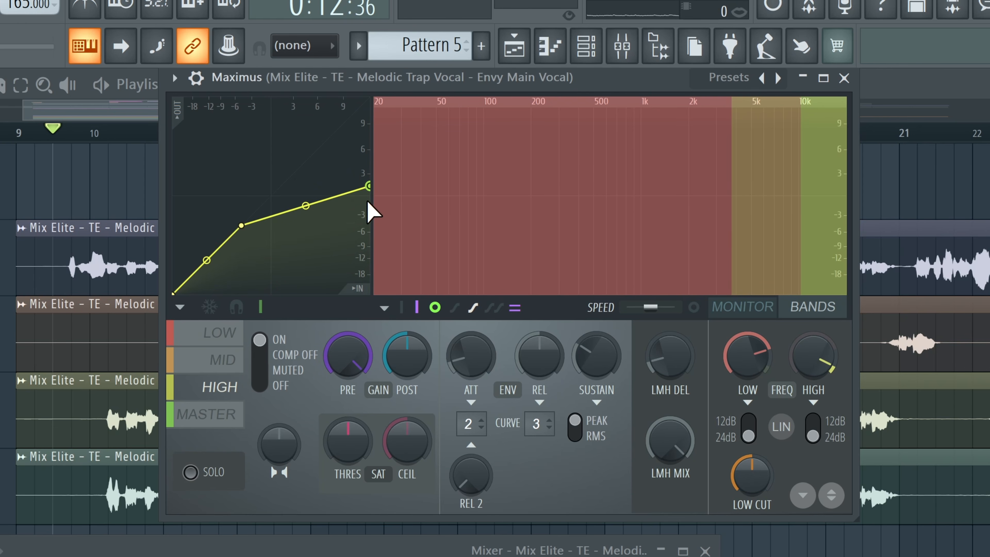
Step: Select the MID band and reshape its curve, lowering the knee and setting its end point to about +3 dB
left_click(226, 359)
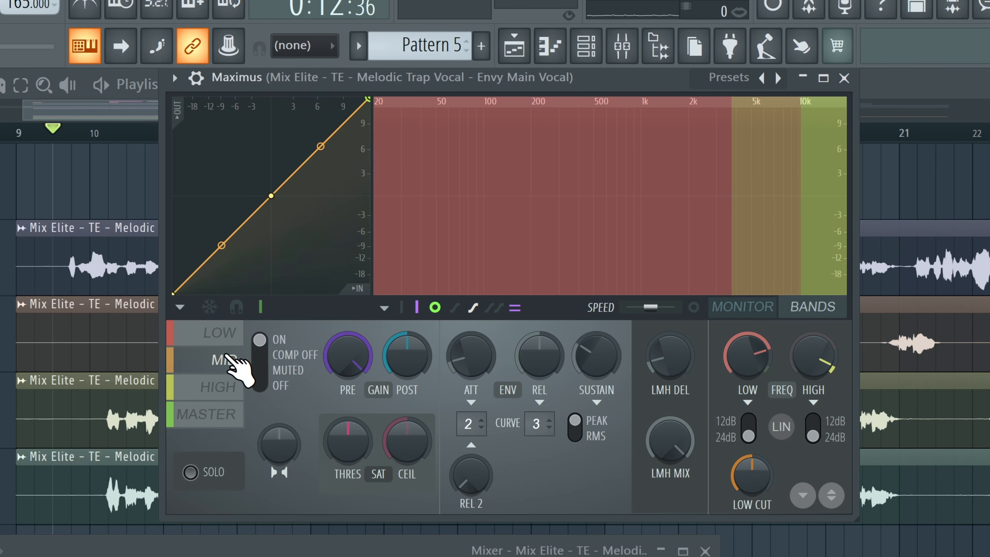
left_click_drag(367, 100, 369, 194)
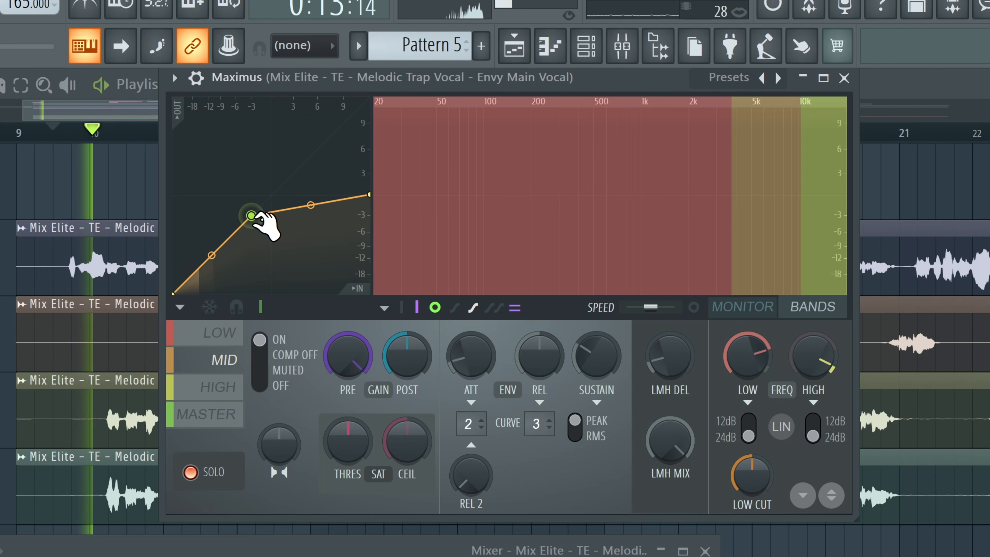
left_click_drag(254, 215, 231, 235)
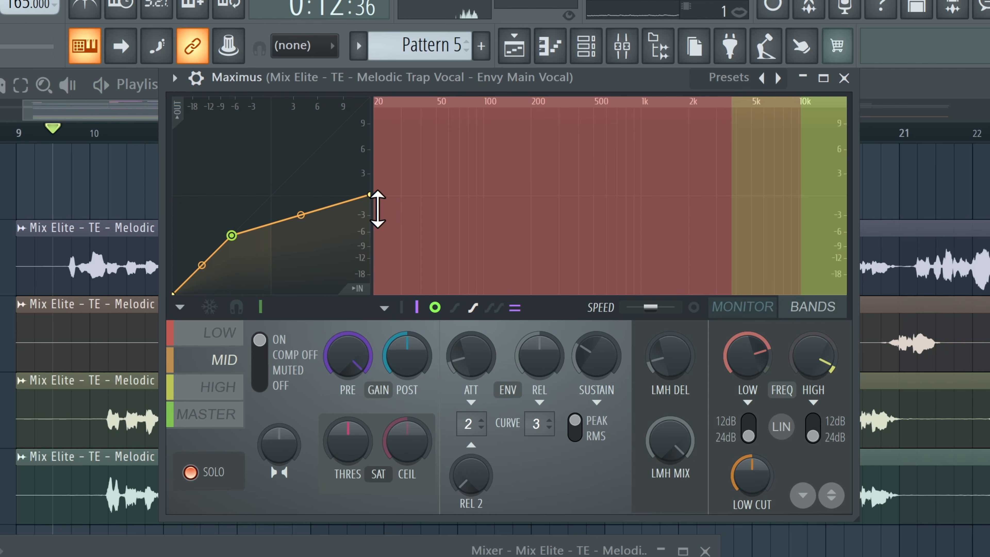
left_click_drag(377, 208, 379, 194)
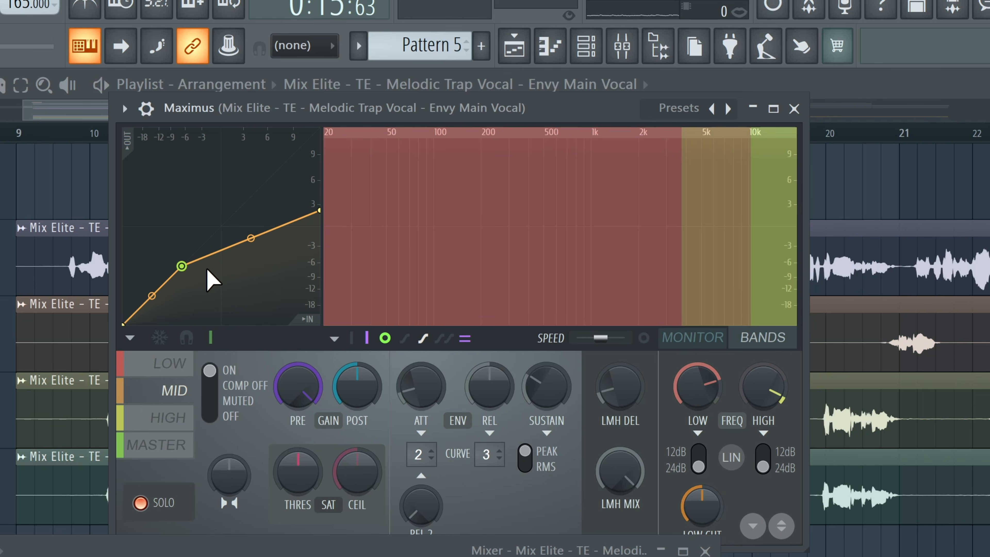
mouse_move(318, 210)
left_mouse_down()
mouse_move(320, 189)
mouse_move(318, 205)
left_mouse_up()
Step: Switch the display to monitor mode and audition the soloed MID band during playback
key("space")
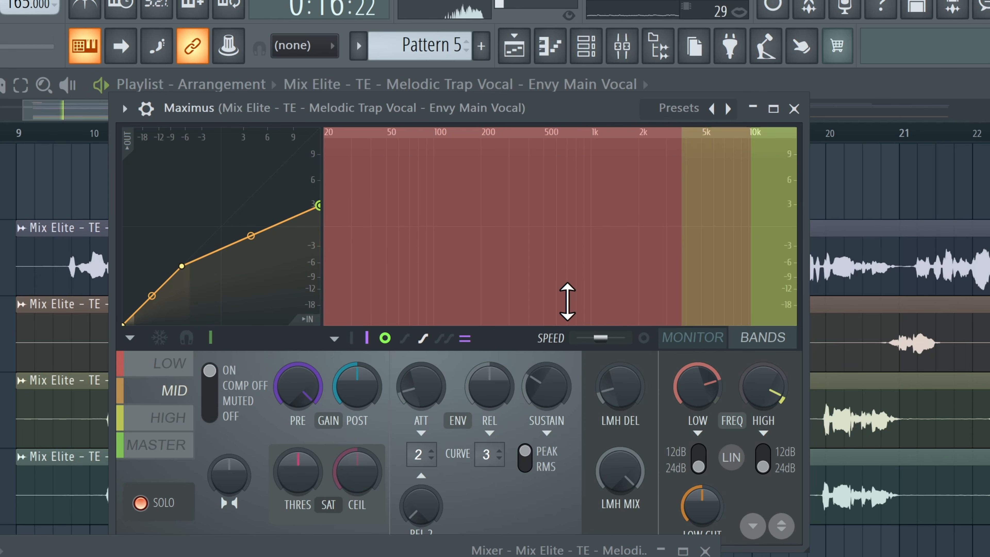
left_click(759, 340)
key("space")
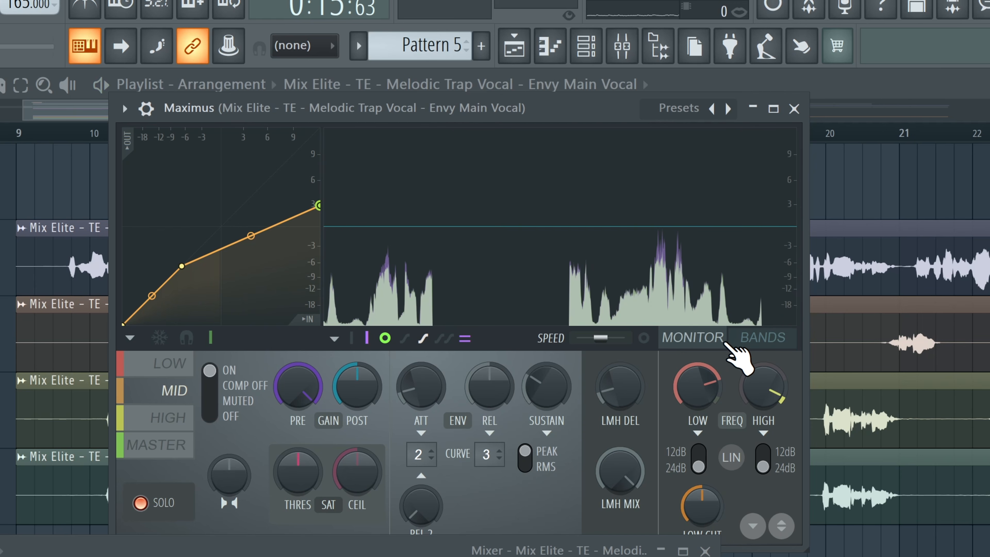
key("space")
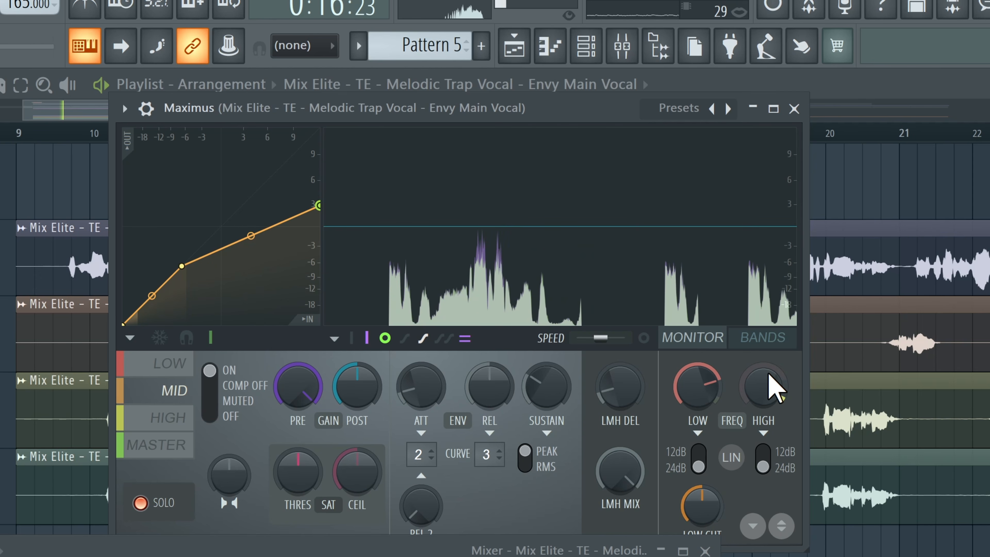
key("space")
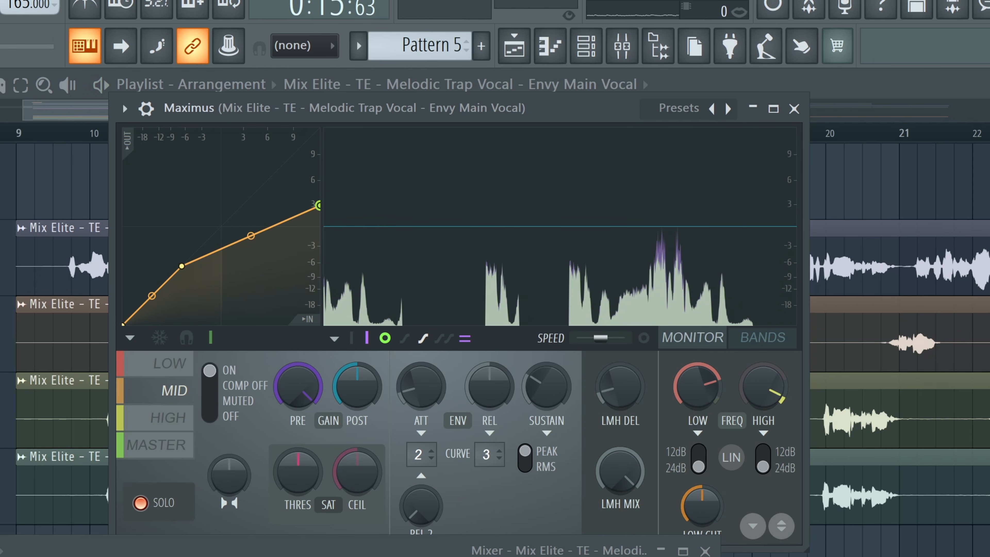
Step: Unsolo the MID band, audition the full result, and pick the De-esser narrow-band preset
left_click(156, 505)
key("space")
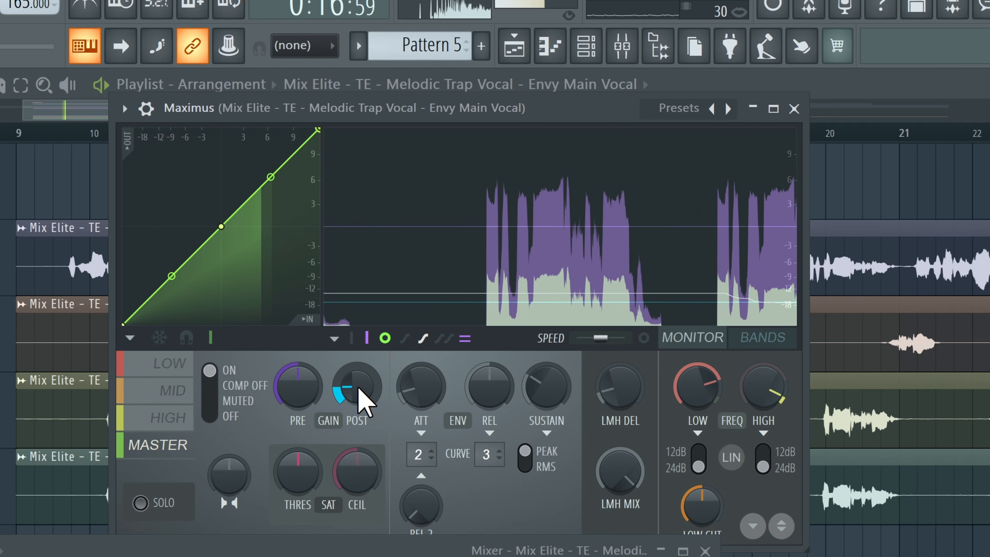
key("space")
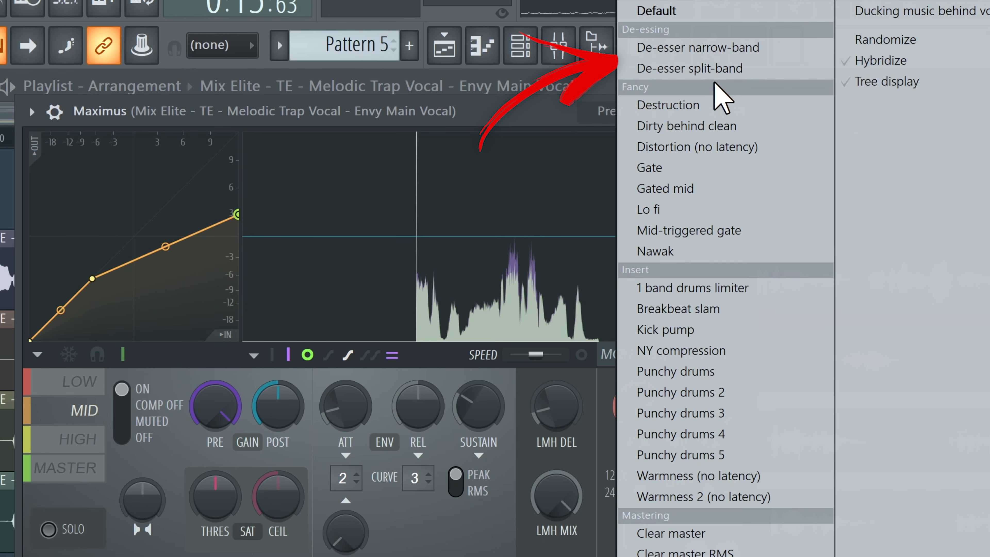
left_click(754, 52)
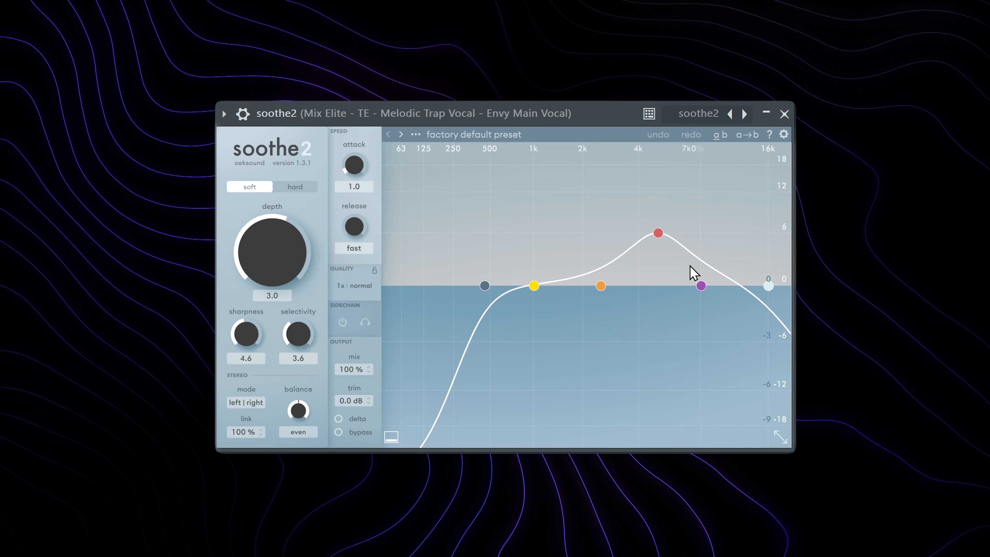
Step: In soothe2, drag band 3 to about 6.4 kHz and move the low cut down to 139 Hz
left_click_drag(657, 233, 677, 241)
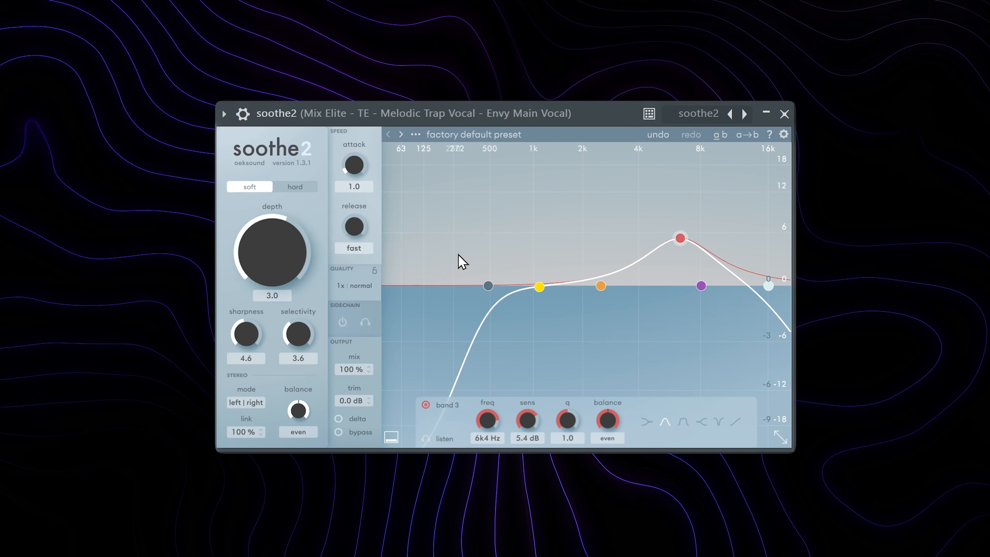
left_click_drag(487, 285, 428, 285)
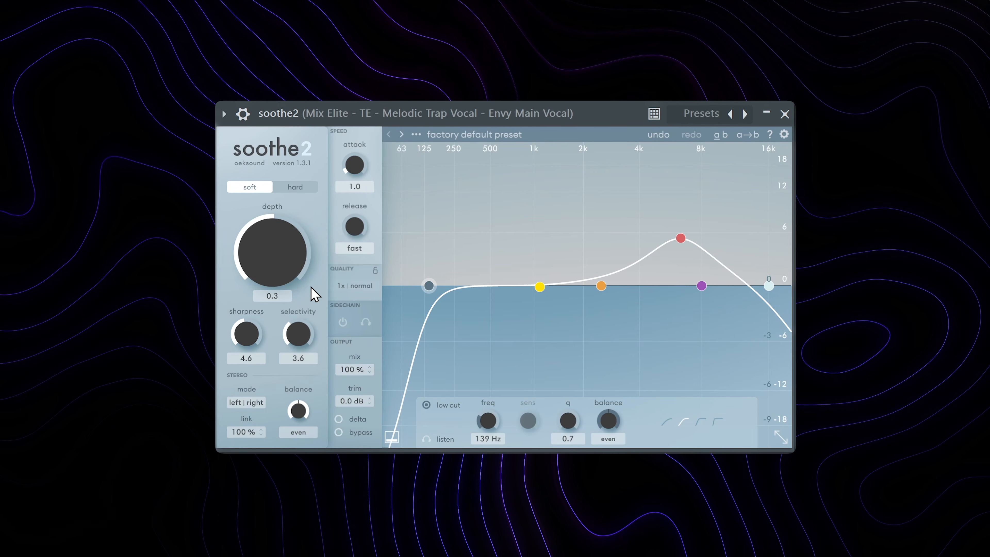
Step: Set soothe2's depth to 1.0 during playback and shift band 3 up to about 9.7 kHz
left_click_drag(311, 287, 297, 199)
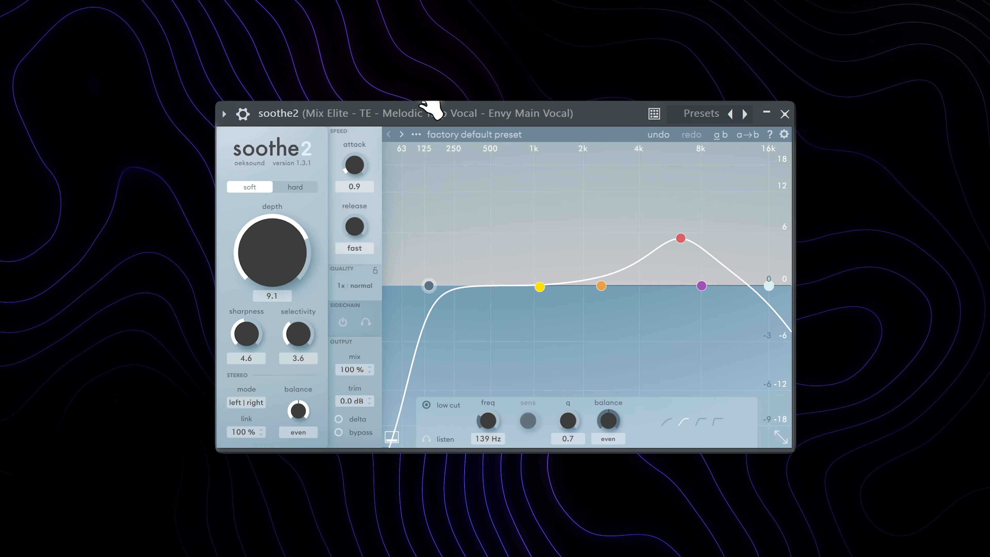
key("space")
left_click_drag(274, 258, 263, 283)
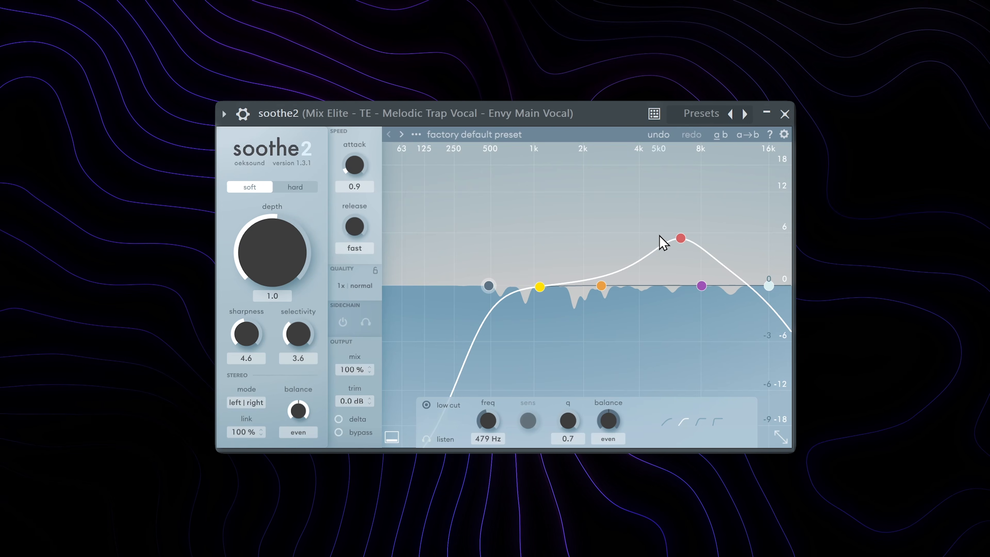
left_click_drag(680, 238, 713, 232)
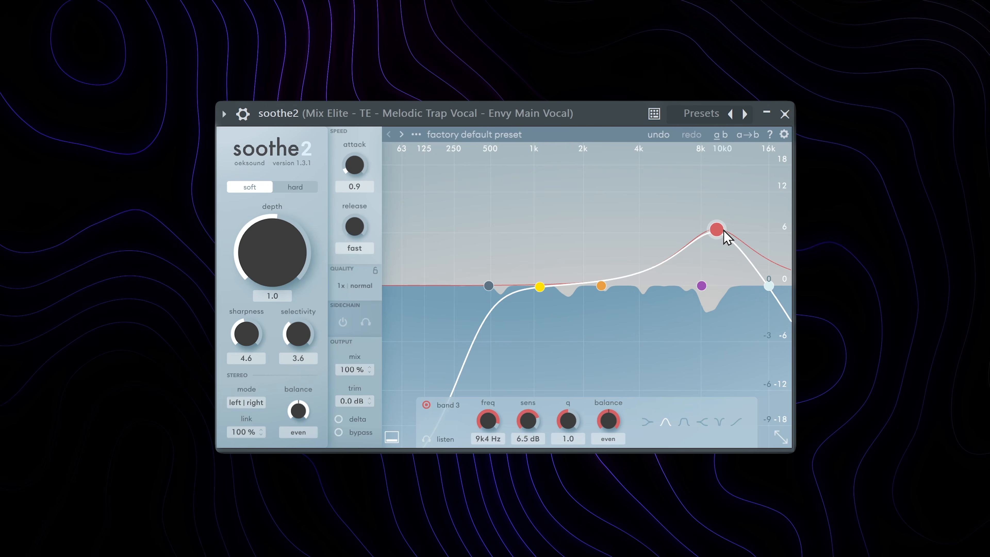
mouse_move(717, 229)
left_mouse_down()
mouse_move(687, 230)
mouse_move(690, 223)
mouse_move(687, 232)
mouse_move(720, 230)
left_mouse_up()
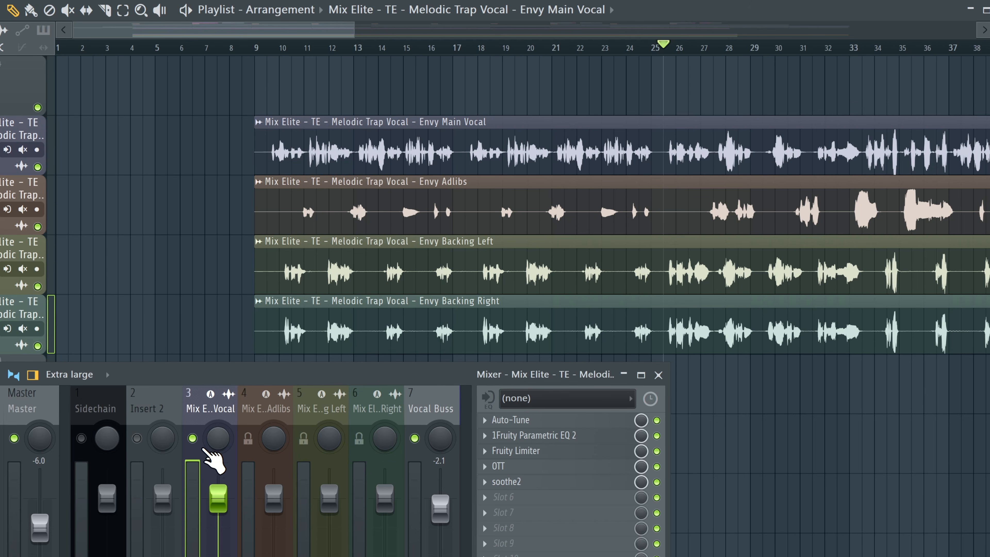
Step: Unsolo the main vocal insert, play from bar 9, and raise the Vocal Buss fader to -1.2
right_click(193, 438)
left_click(255, 48)
key("space")
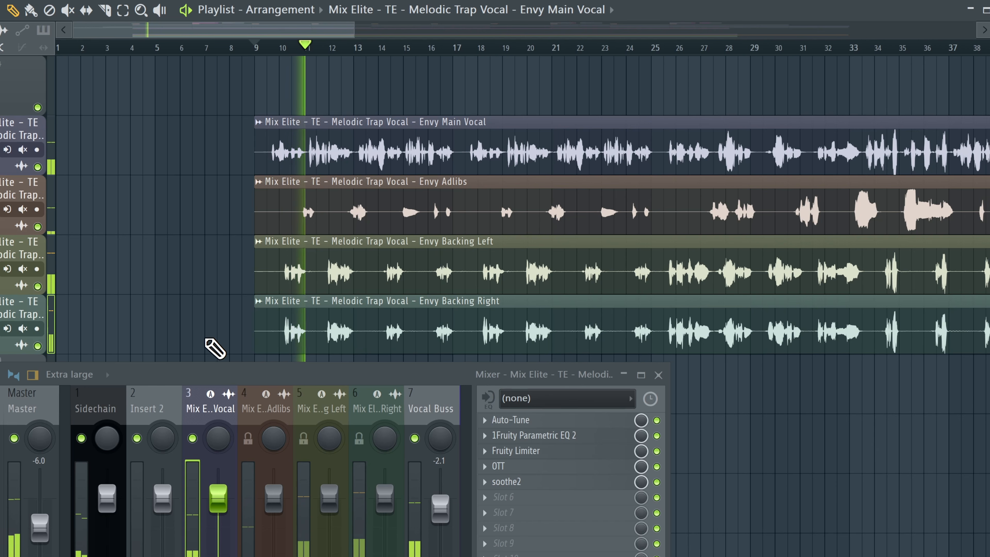
left_click_drag(440, 509, 440, 504)
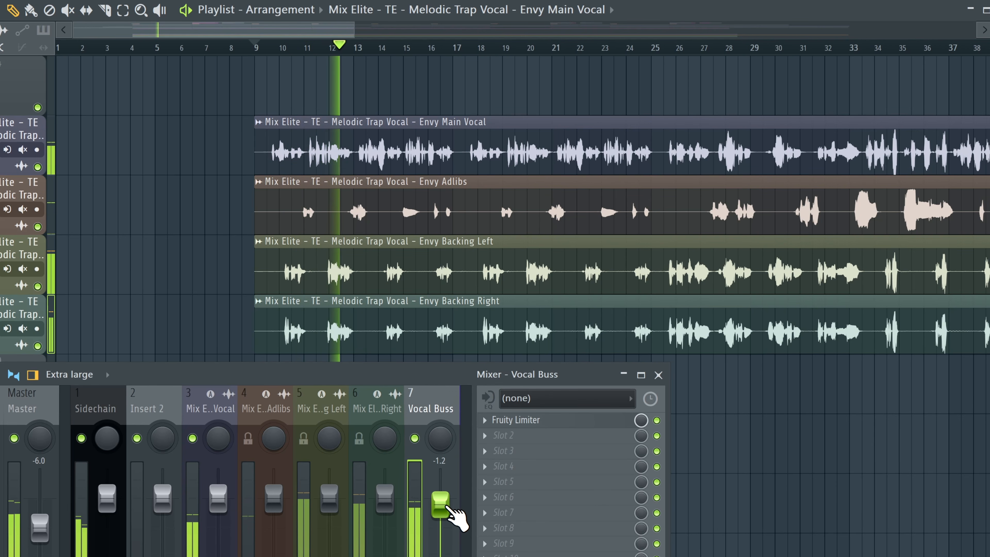
Step: Reopen the main vocal's soothe2 from its mixer insert to review it, then close it and stop playback
left_click(206, 402)
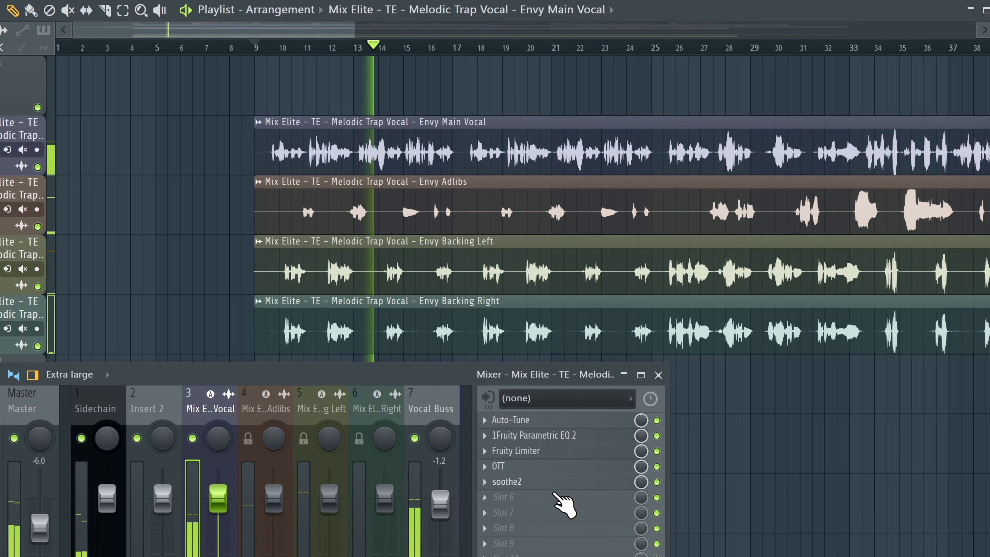
left_click(546, 501)
key("Escape")
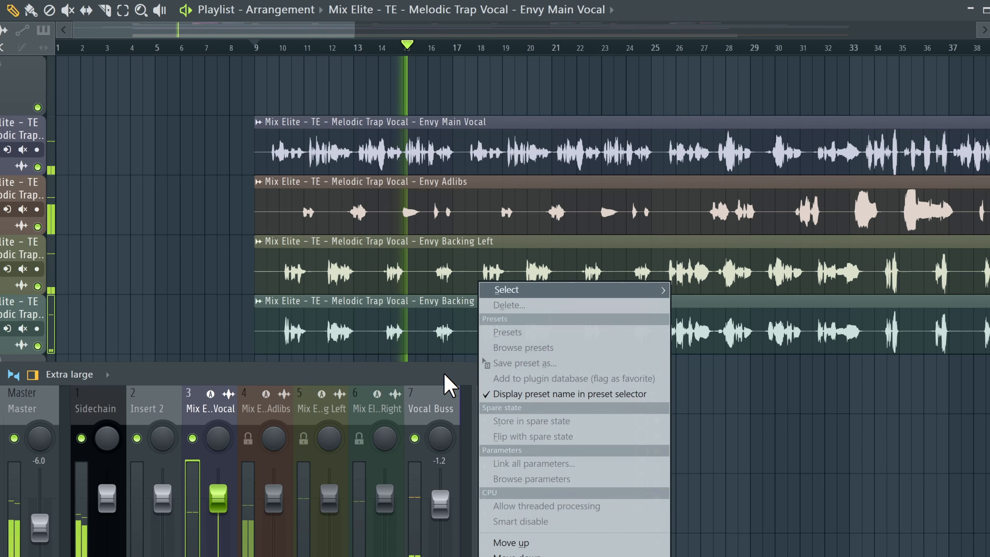
key("Escape")
left_click(536, 484)
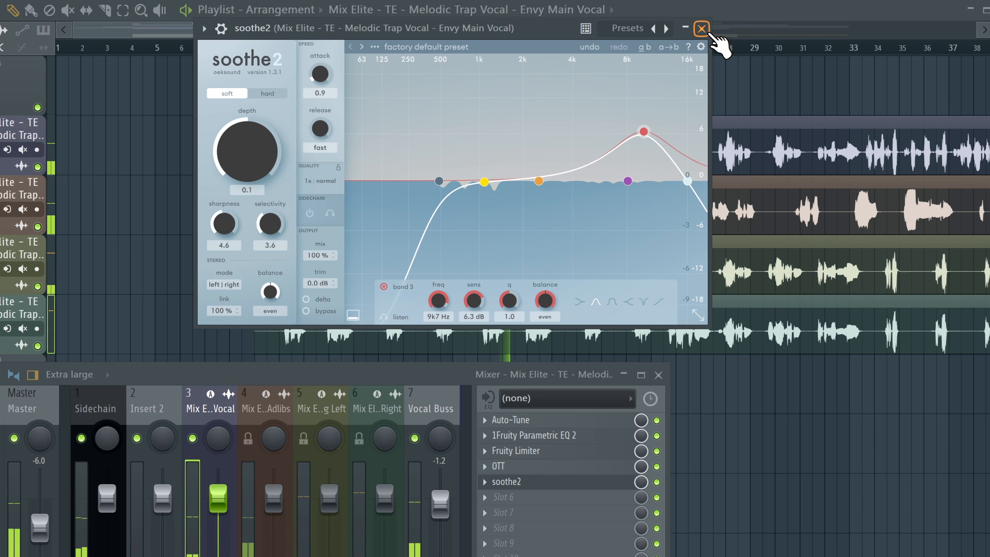
left_click(701, 28)
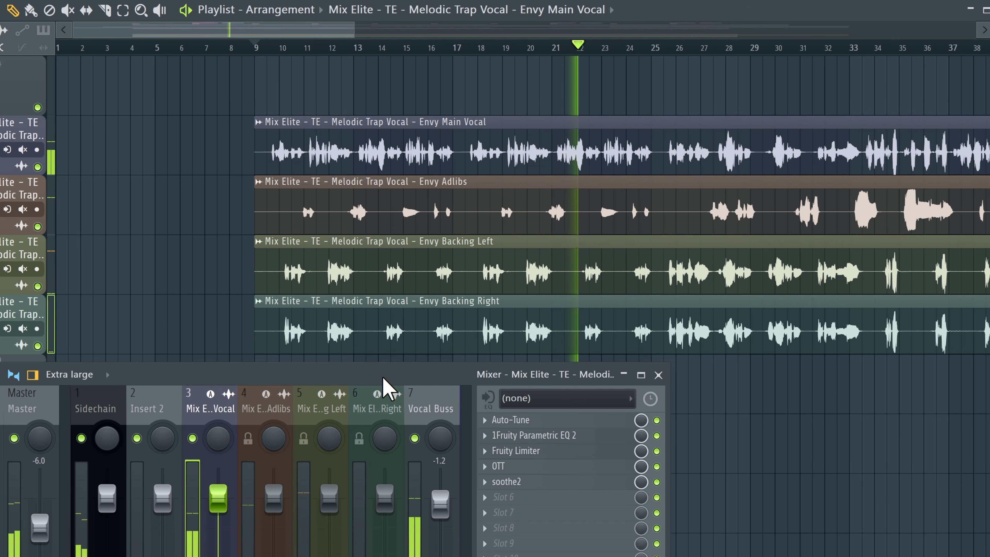
key("space")
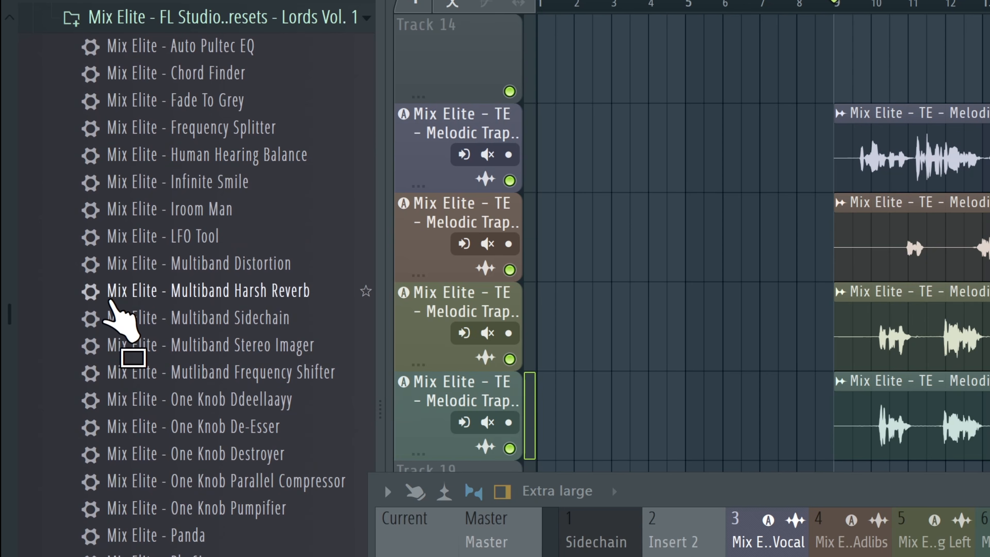
Step: Load the Mix Elite - Sidechained Reverb preset onto the main vocal insert and adjust its Amount knob while playing
scroll(232, 327, "down", 5)
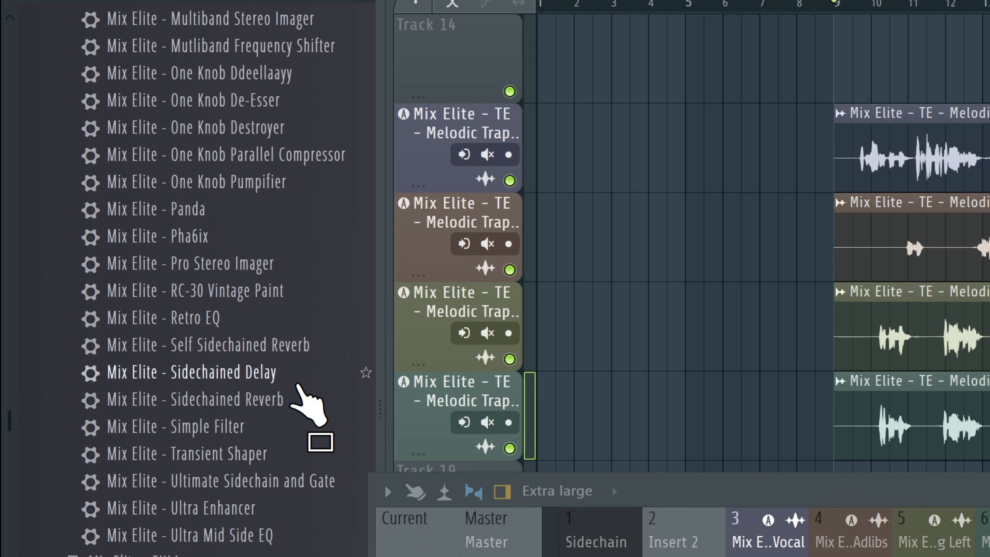
left_click_drag(227, 402, 766, 530)
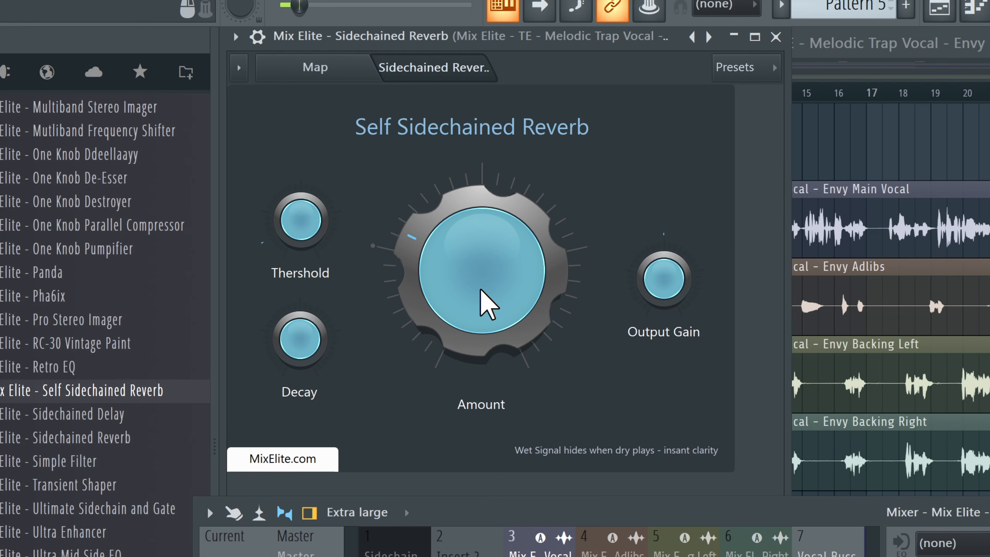
left_click_drag(481, 289, 480, 301)
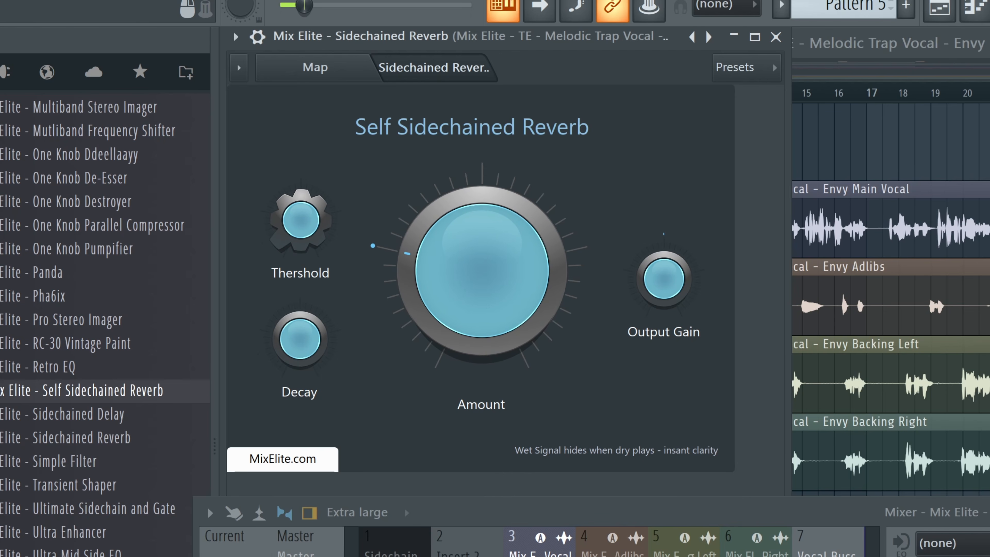
key("space")
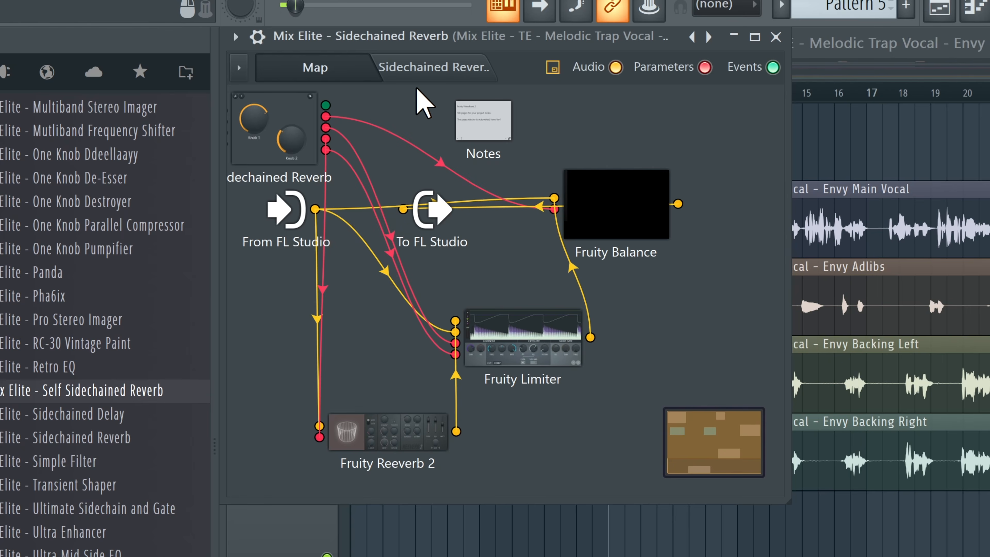
Step: Open the preset's Patcher map and add a ValhallaVintageVerb plugin beside Fruity Reeverb 2
left_click(416, 73)
left_click(325, 73)
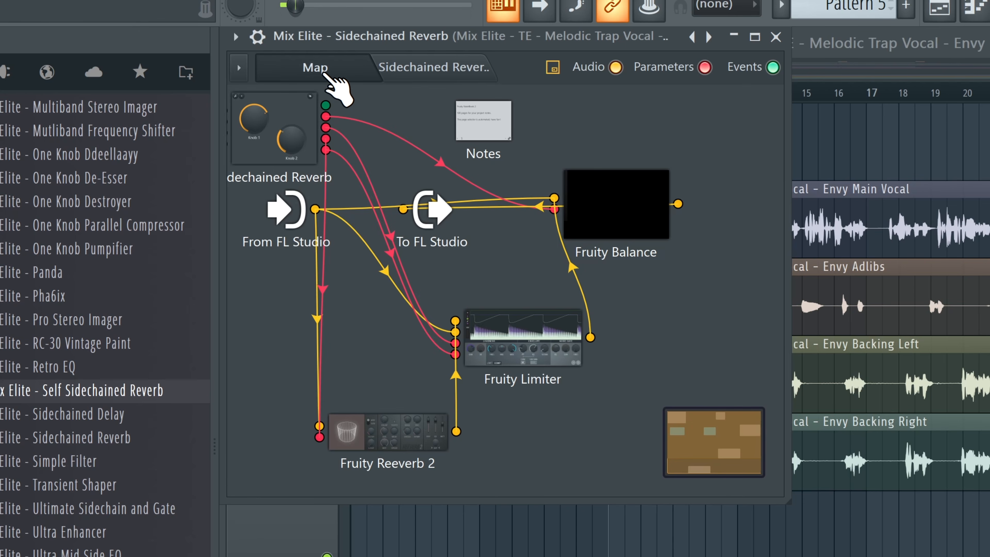
right_click(364, 343)
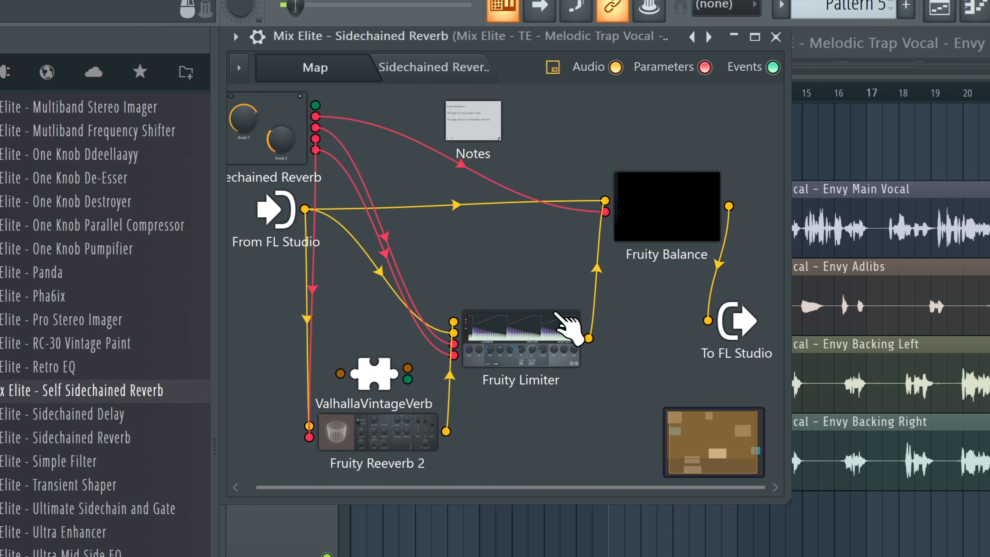
left_click_drag(383, 384, 392, 385)
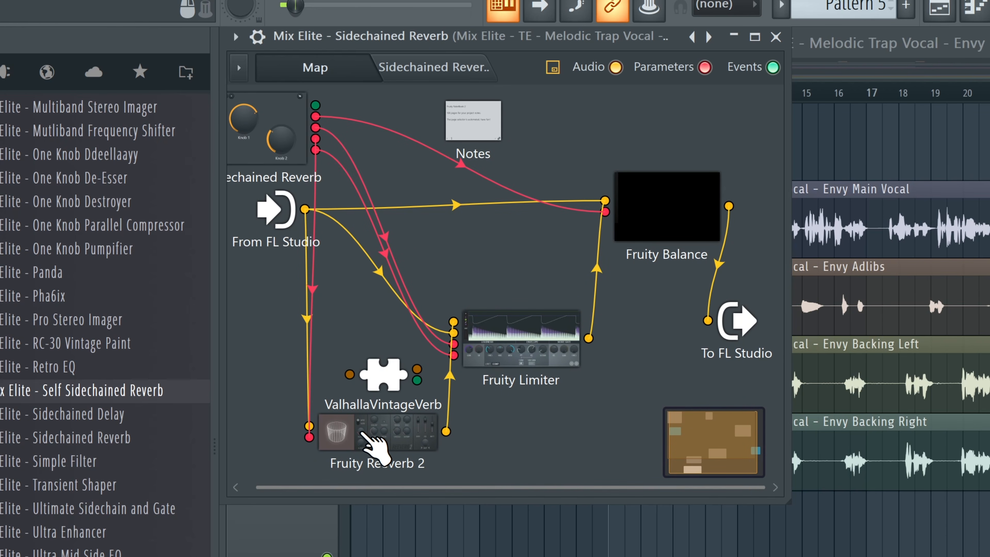
Step: Remove Fruity Reeverb 2 from the Patcher map and route From FL Studio through ValhallaVintageVerb into Fruity Limiter
right_click(362, 432)
left_click(397, 511)
left_click_drag(305, 209, 348, 376)
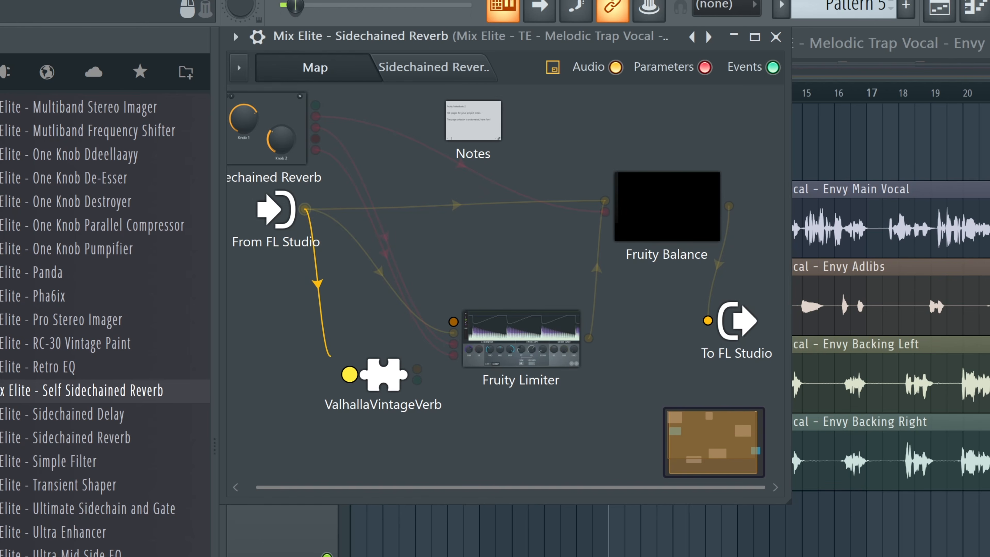
left_click_drag(406, 377, 453, 322)
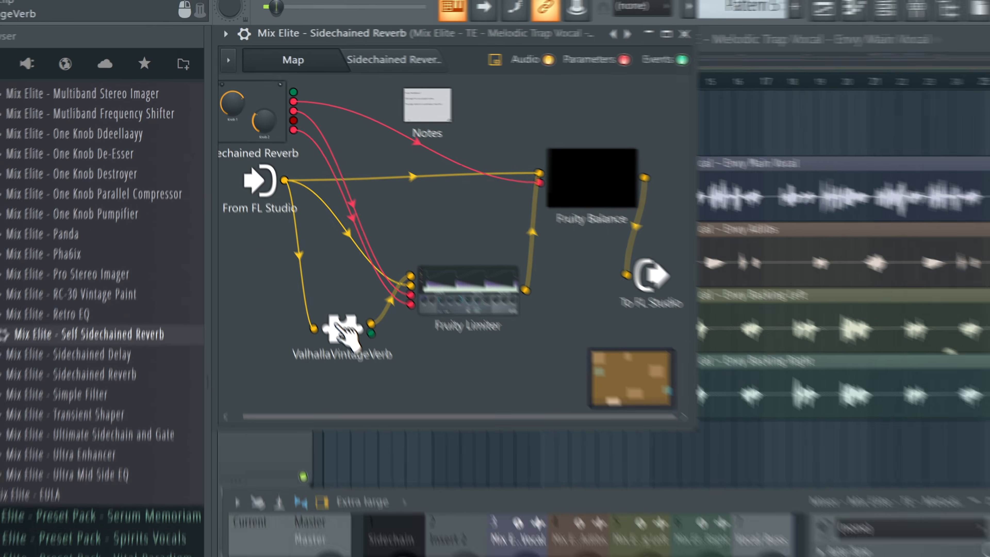
Step: Open ValhallaVintageVerb, raise its LowCut to about 520 Hz, and close the plugin window
double_click(373, 384)
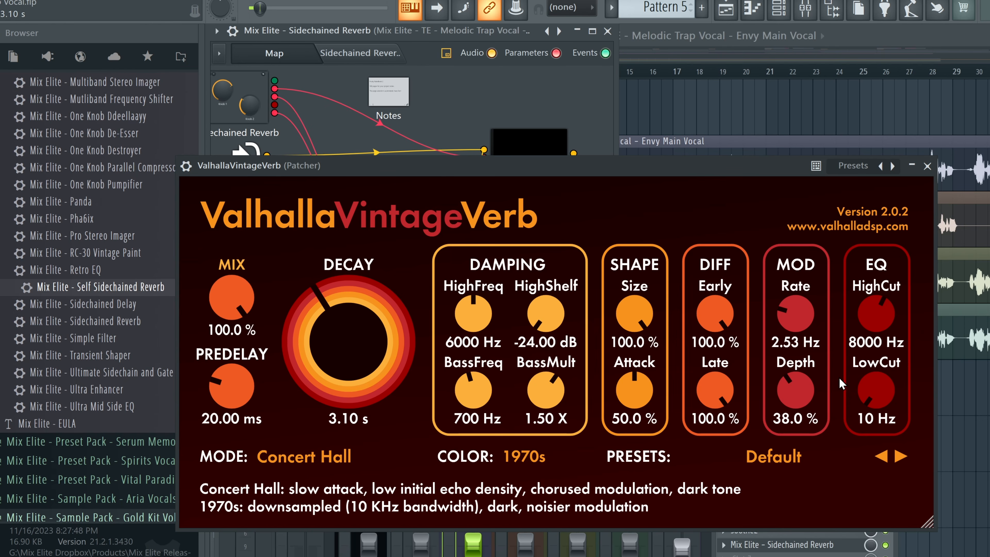
left_click_drag(876, 391, 879, 349)
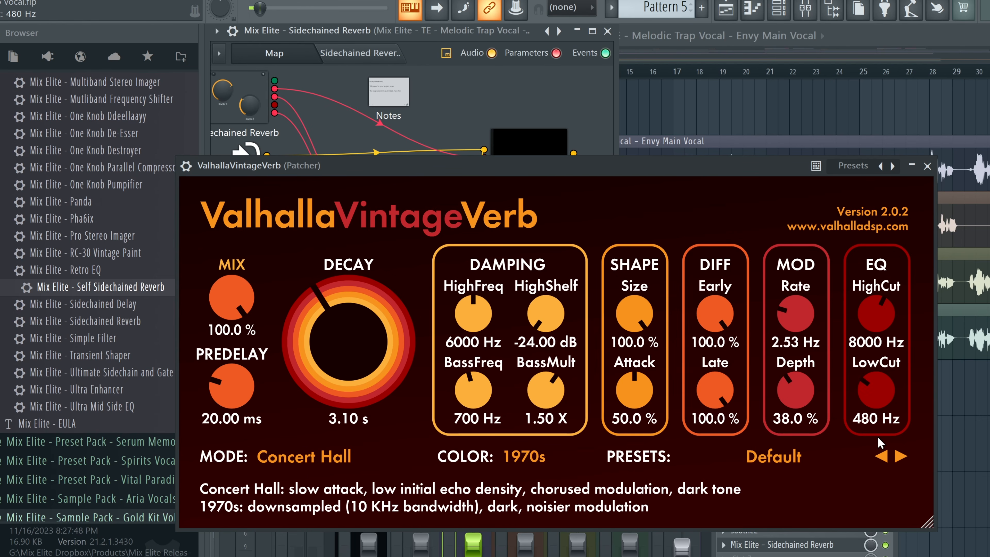
left_click_drag(876, 403, 876, 411)
left_click(911, 166)
Step: Add Fruity Parametric EQ 2 to the Patcher map and wire it between From FL Studio and ValhallaVintageVerb
right_click(371, 312)
mouse_move(409, 336)
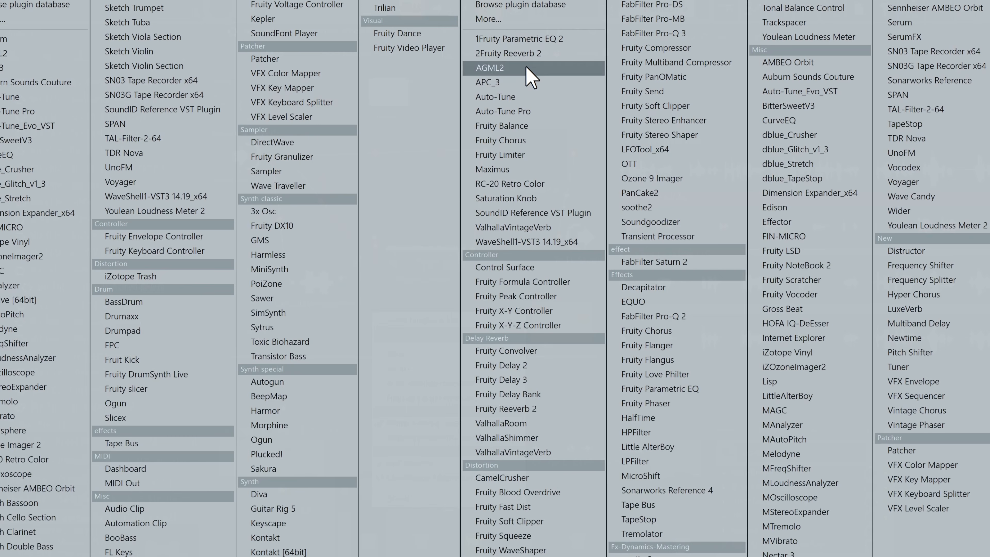
left_click(511, 41)
left_click_drag(384, 319, 258, 280)
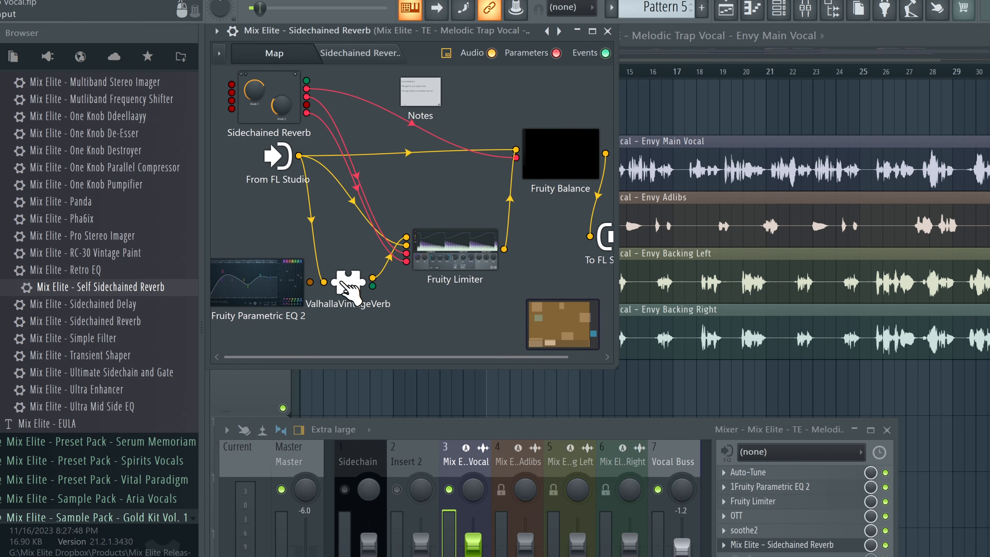
mouse_move(341, 284)
left_mouse_down()
mouse_move(307, 262)
mouse_move(337, 278)
left_mouse_up()
left_click_drag(295, 276, 217, 225)
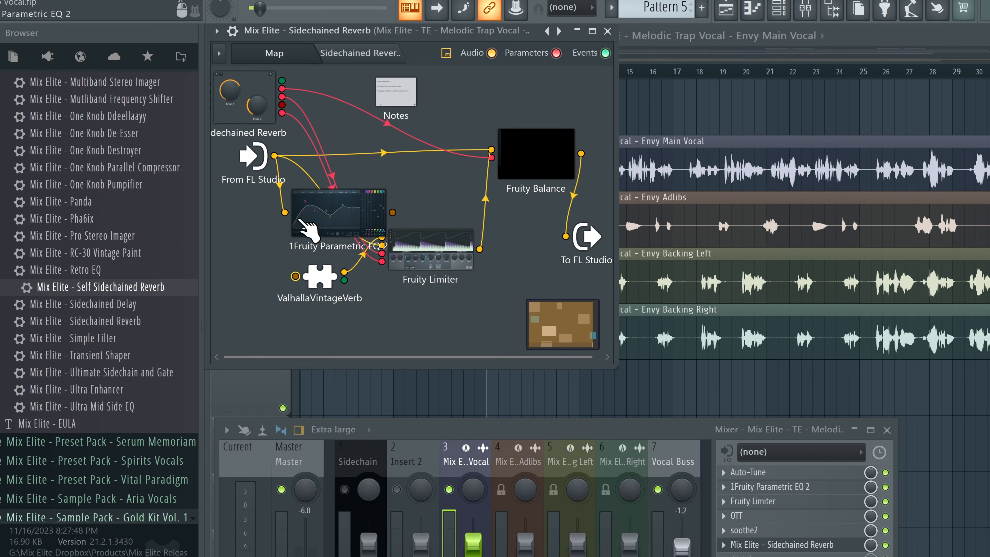
left_click_drag(309, 217, 297, 276)
double_click(320, 275)
left_click(922, 165)
Step: Open the reverb's Fruity Parametric EQ 2 and set a high-pass plus a lowered band 7 low-pass
double_click(226, 208)
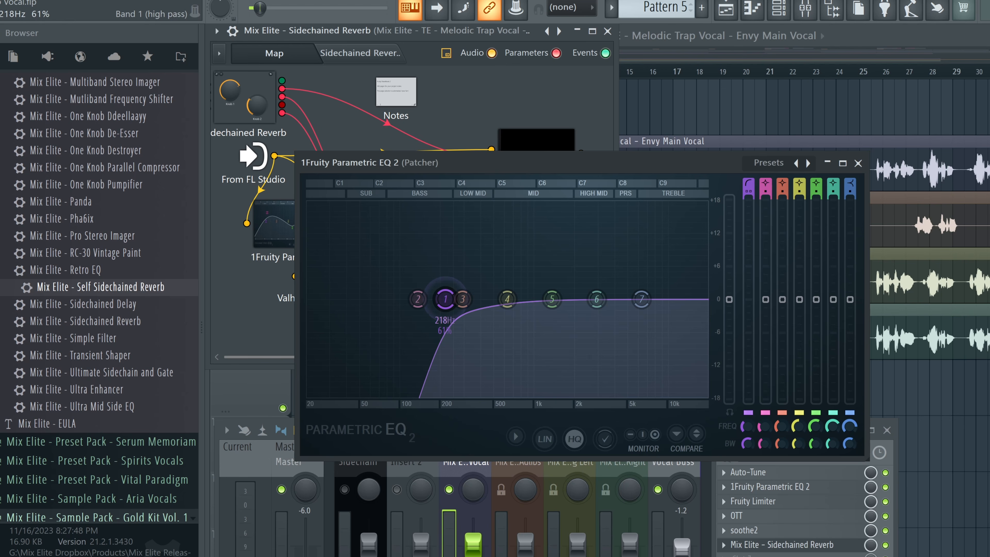
left_click_drag(446, 299, 471, 299)
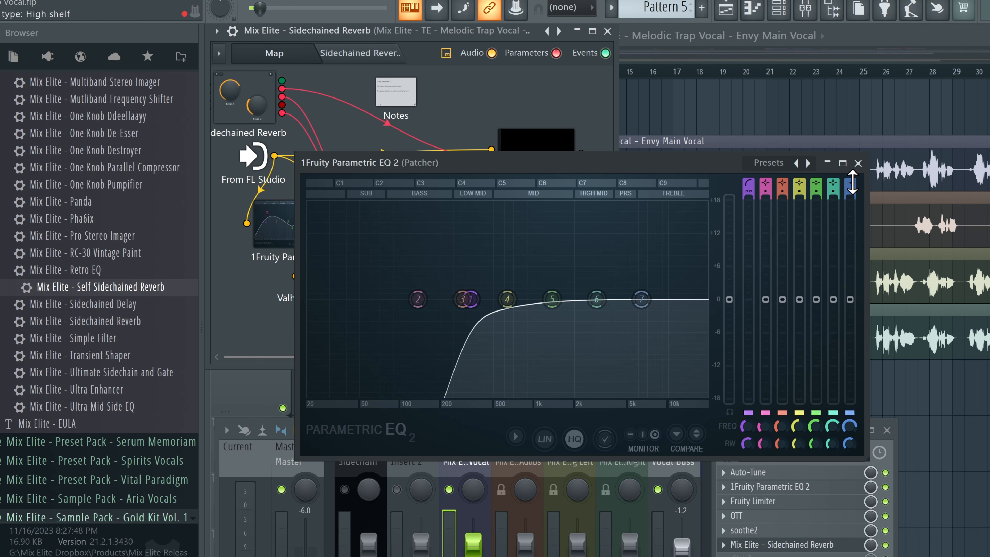
mouse_move(852, 182)
left_mouse_down()
mouse_move(852, 197)
mouse_move(847, 166)
mouse_move(852, 198)
left_mouse_up()
scroll(654, 306, "down", 2)
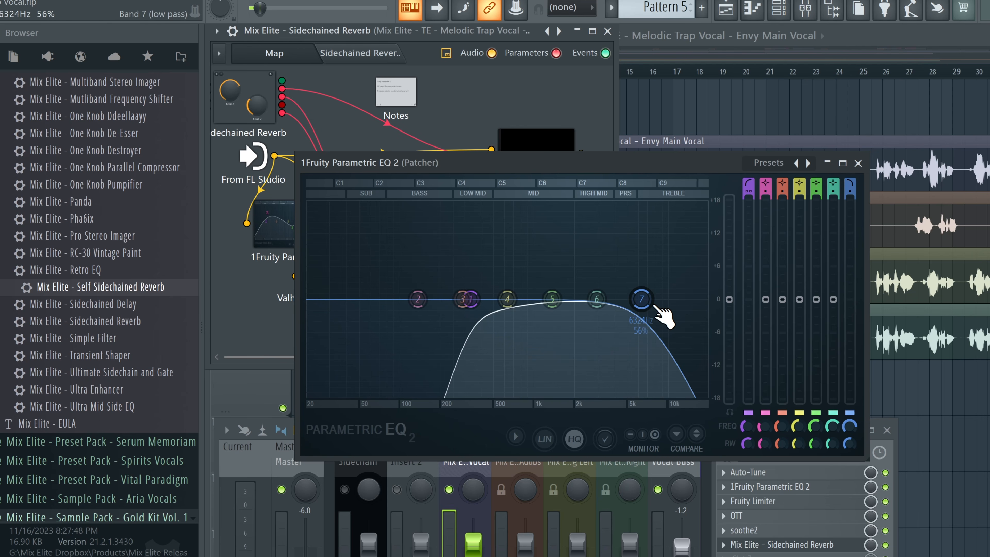
left_click_drag(653, 305, 601, 305)
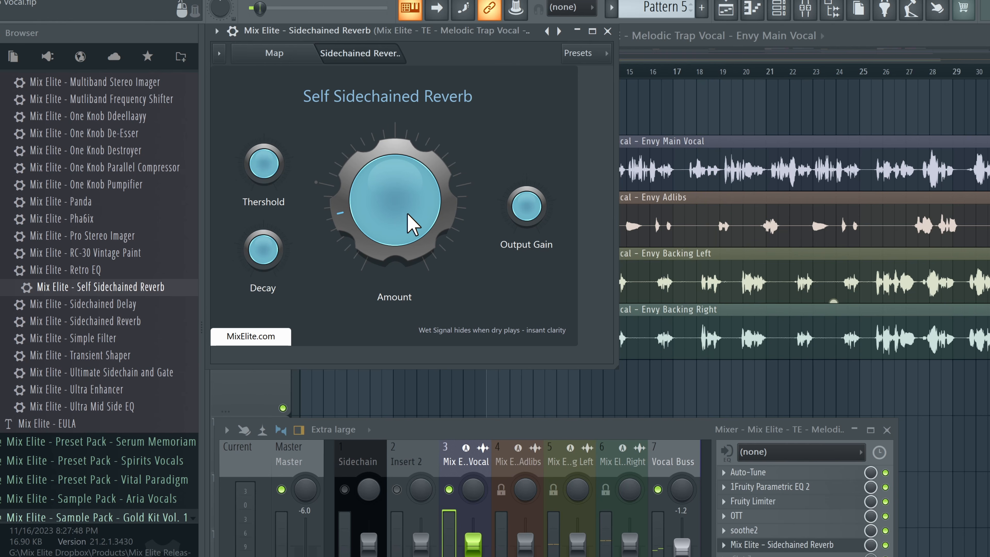
Step: Play the song and lower the Amount knob on the Self Sidechained Reverb page
key("space")
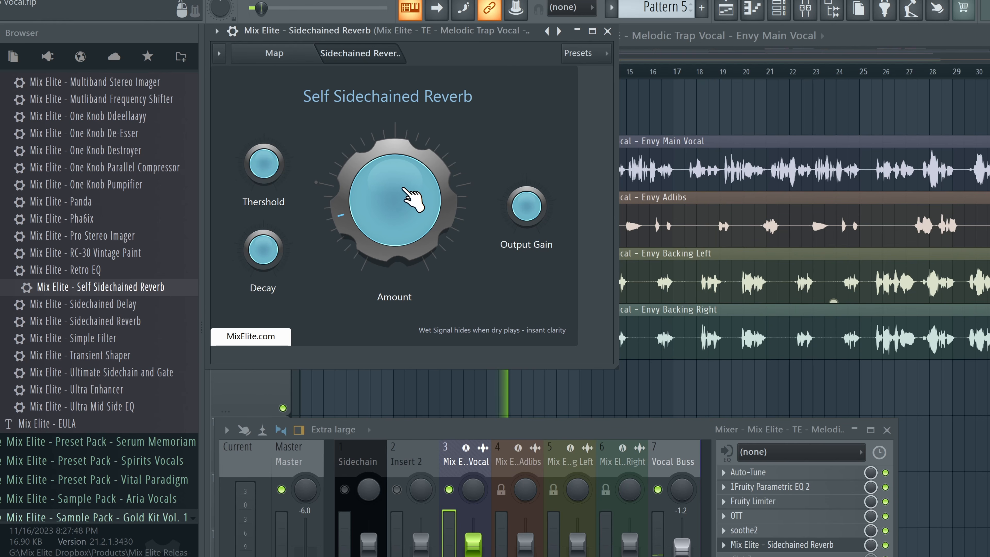
left_click_drag(403, 187, 400, 213)
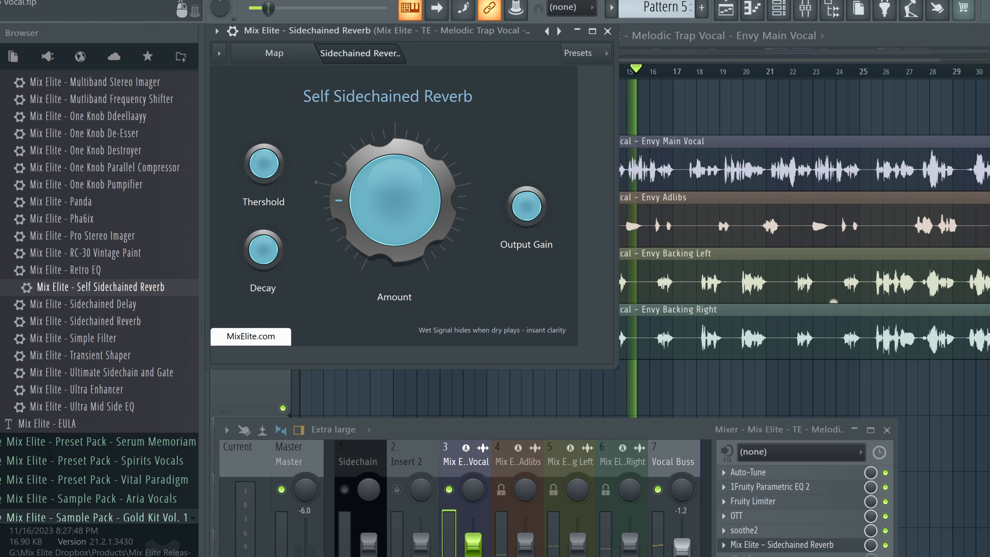
left_click_drag(405, 199, 405, 211)
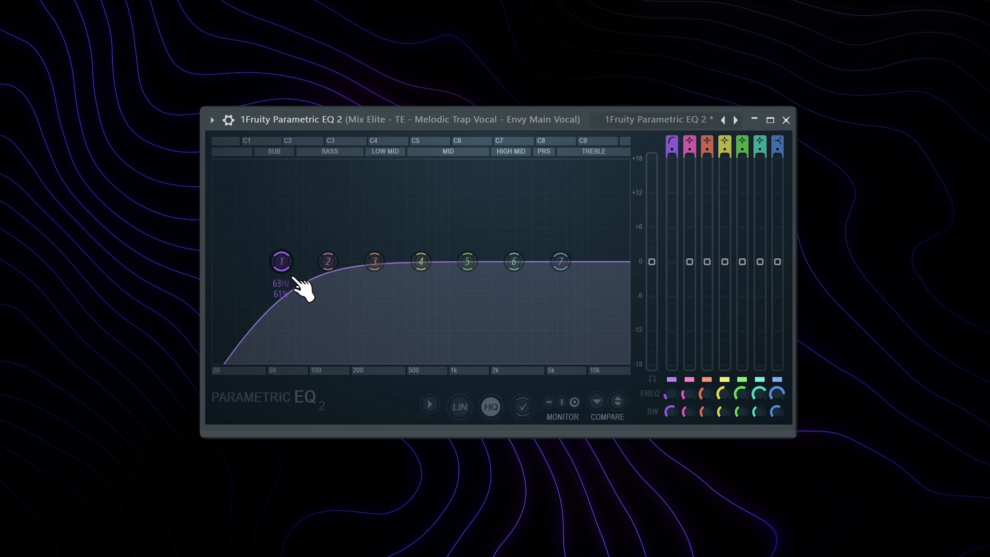
Step: Adjust the main vocal's Fruity Parametric EQ 2, moving band 1's high-pass up and shifting band 6
left_click_drag(288, 266, 315, 262)
left_click_drag(514, 262, 544, 268)
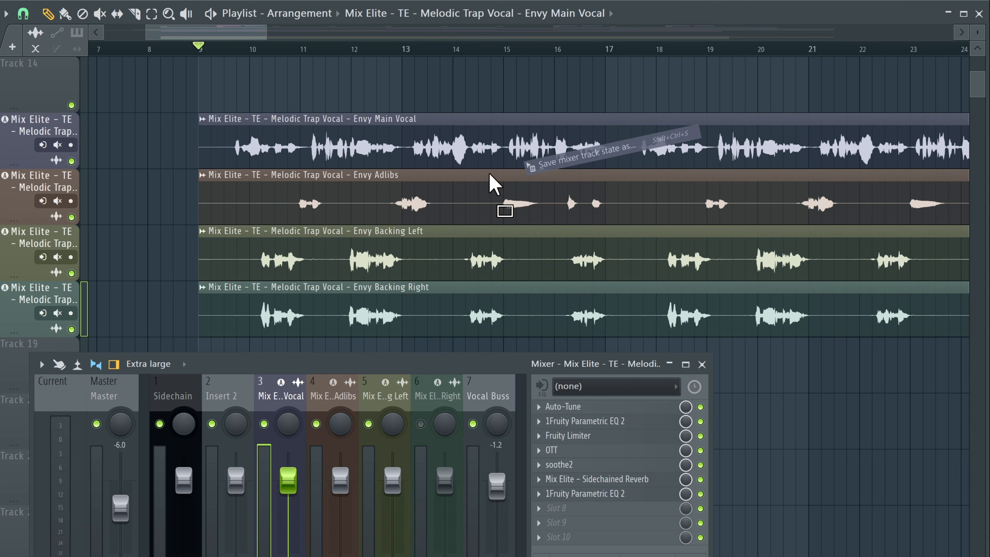
Step: Raise the high-pass on the adlibs' Fruity Parametric EQ 2 and close the EQ window
left_click_drag(495, 181, 329, 407)
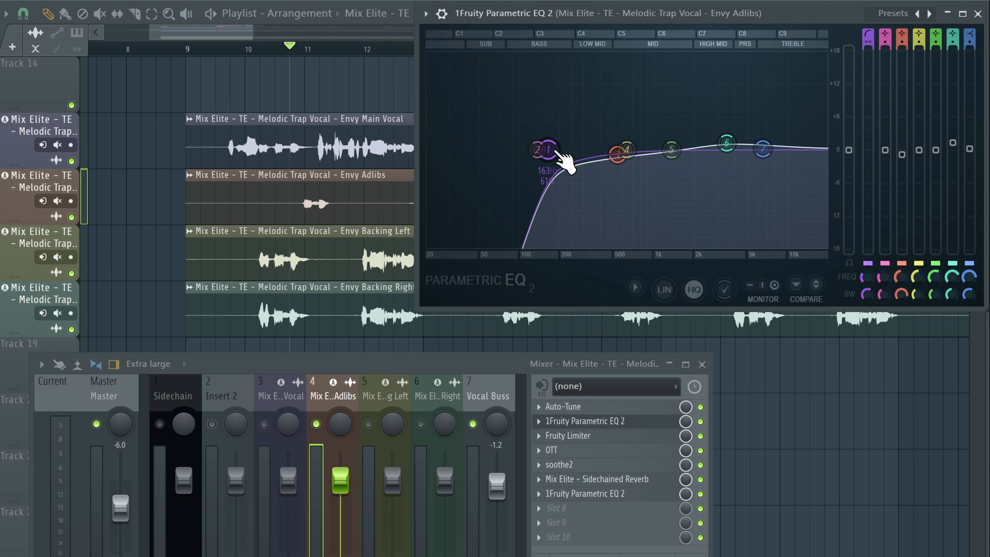
left_click_drag(551, 149, 604, 151)
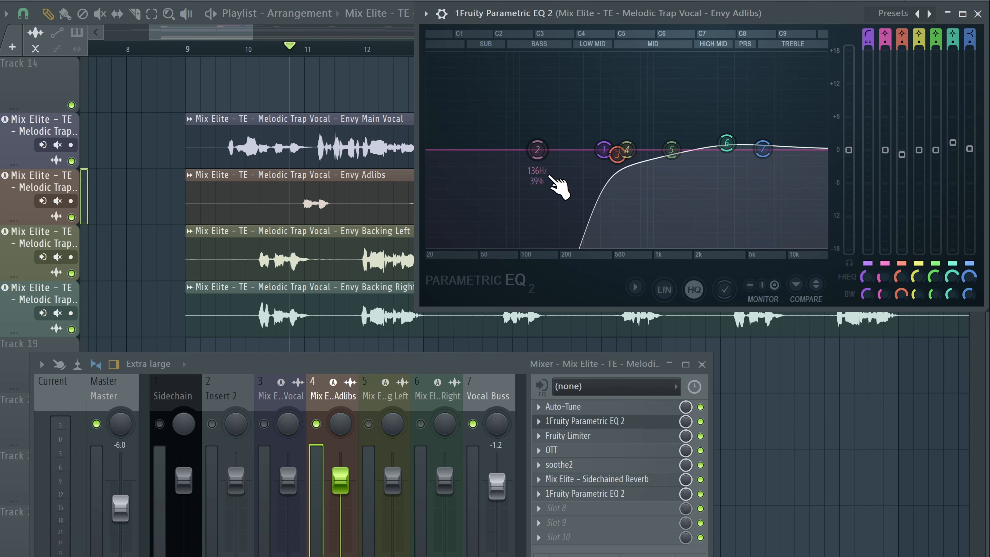
left_click(608, 423)
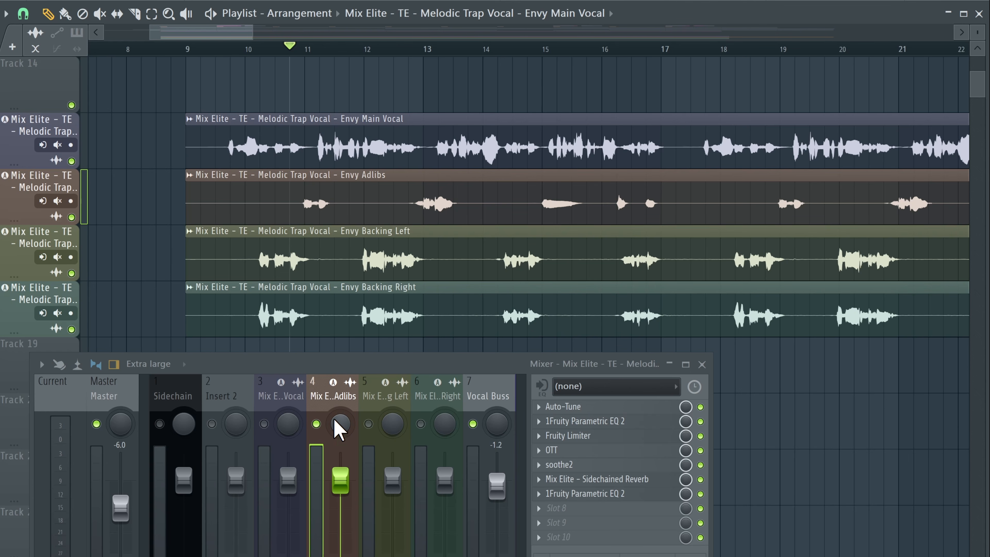
Step: Review the adlibs' Auto-Tune, then play the arrangement from around bar 12 and stop
left_click(596, 407)
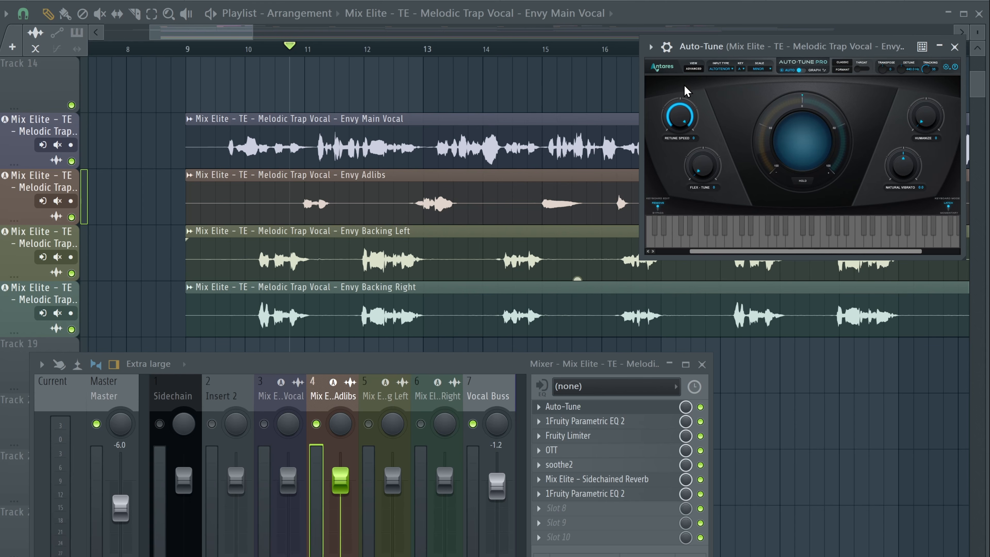
left_click(959, 50)
key("space")
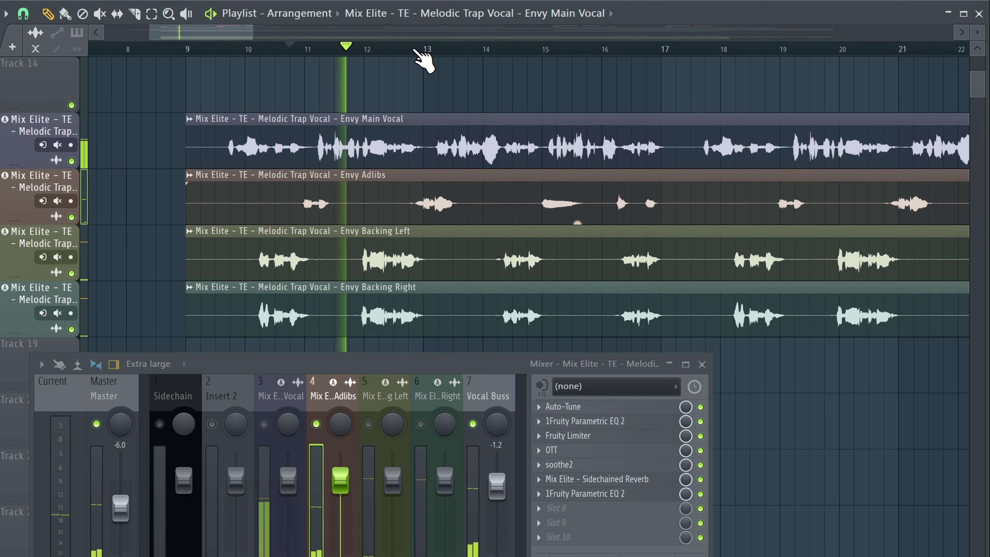
left_click(426, 47)
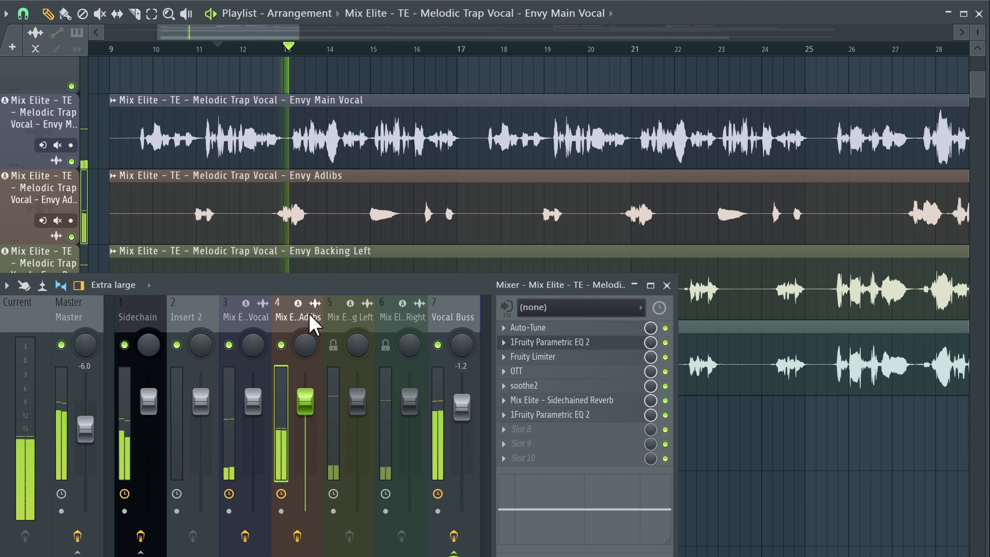
key("space")
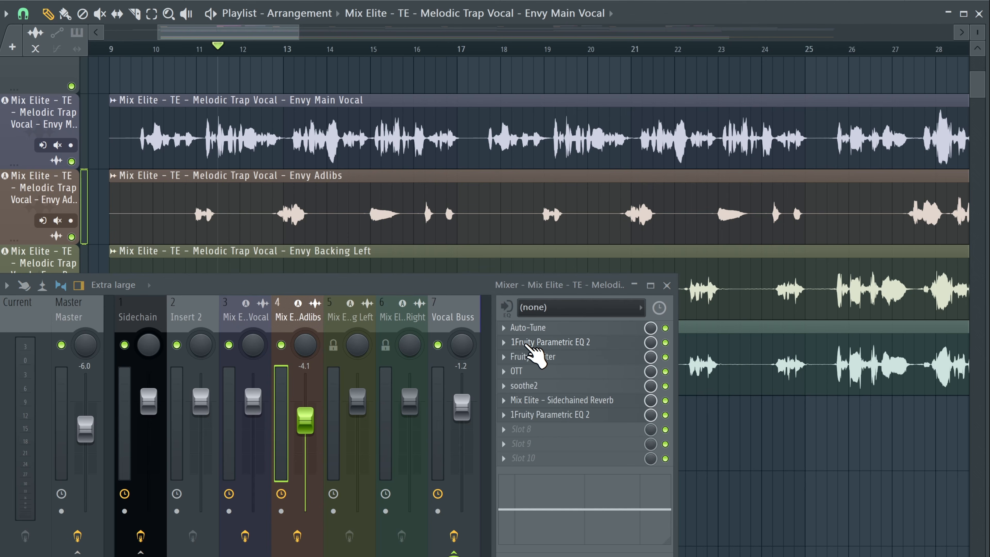
Step: Shape the adlibs' first Fruity Parametric EQ 2, lowering the band 7 low-pass near 4.5 kHz and adjusting band 1
left_click(534, 342)
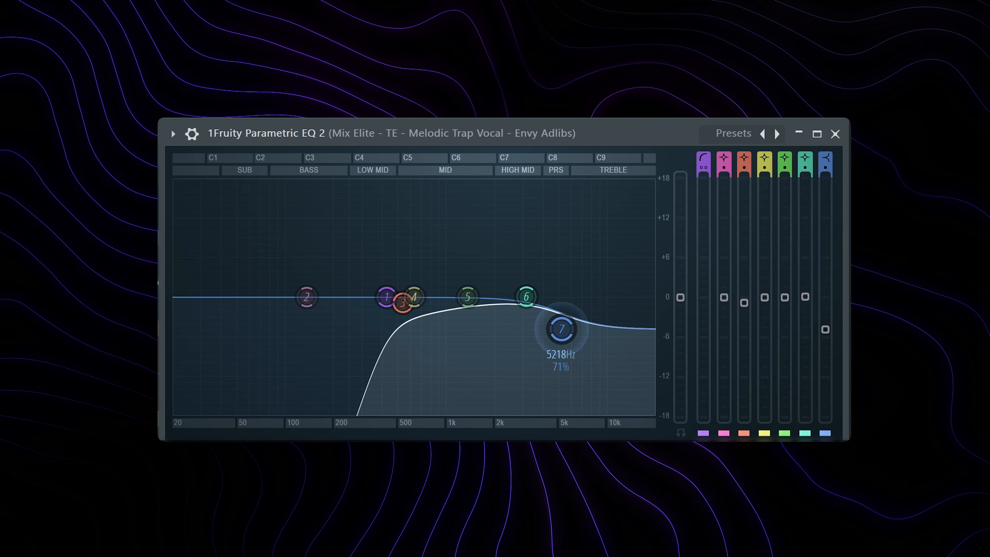
left_click_drag(561, 329, 551, 362)
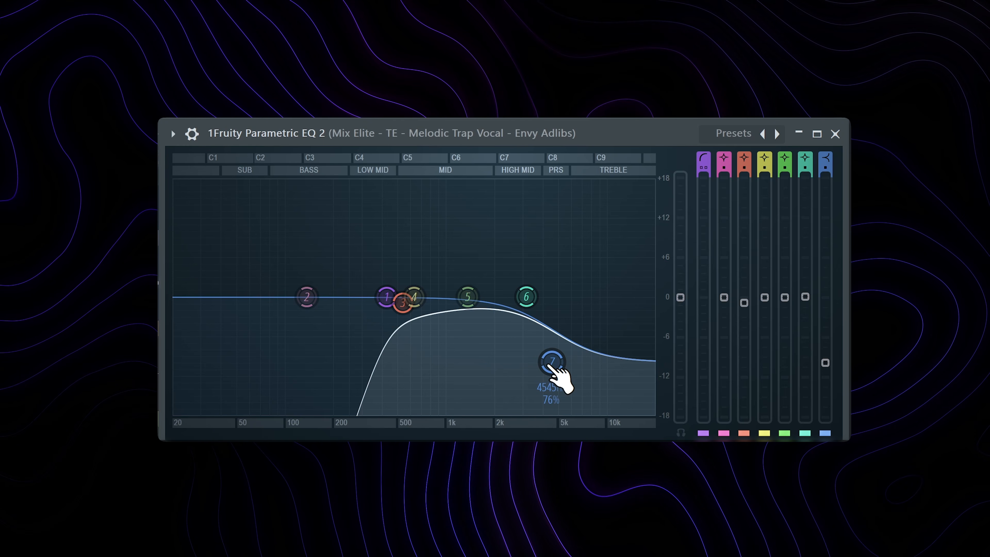
left_click_drag(387, 296, 417, 296)
scroll(434, 299, "down", 2)
left_click_drag(552, 362, 553, 370)
left_click_drag(679, 297, 680, 290)
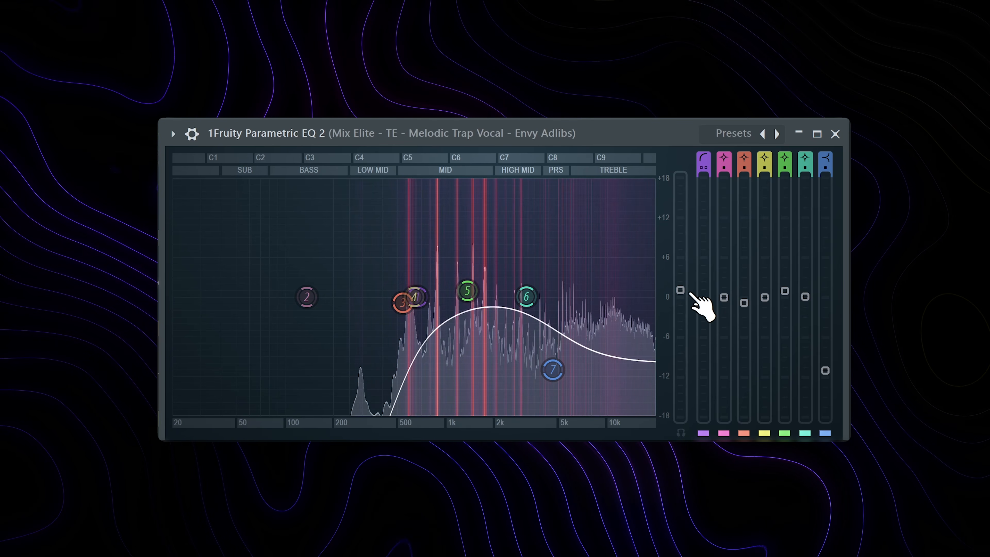
left_click_drag(553, 369, 550, 380)
left_click_drag(680, 290, 680, 295)
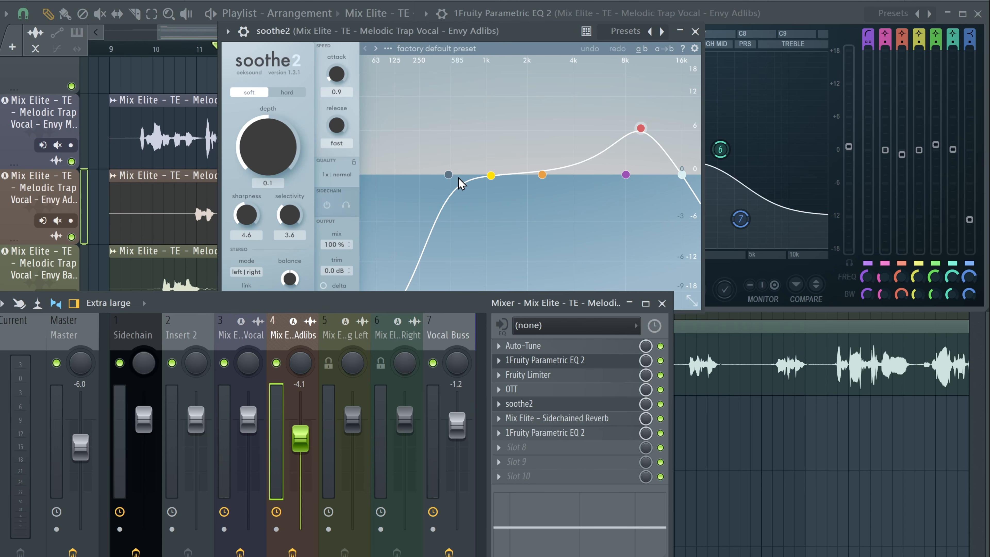
Step: Move a soothe2 band node higher up the spectrum on the adlibs and close soothe2
left_click_drag(459, 179, 571, 177)
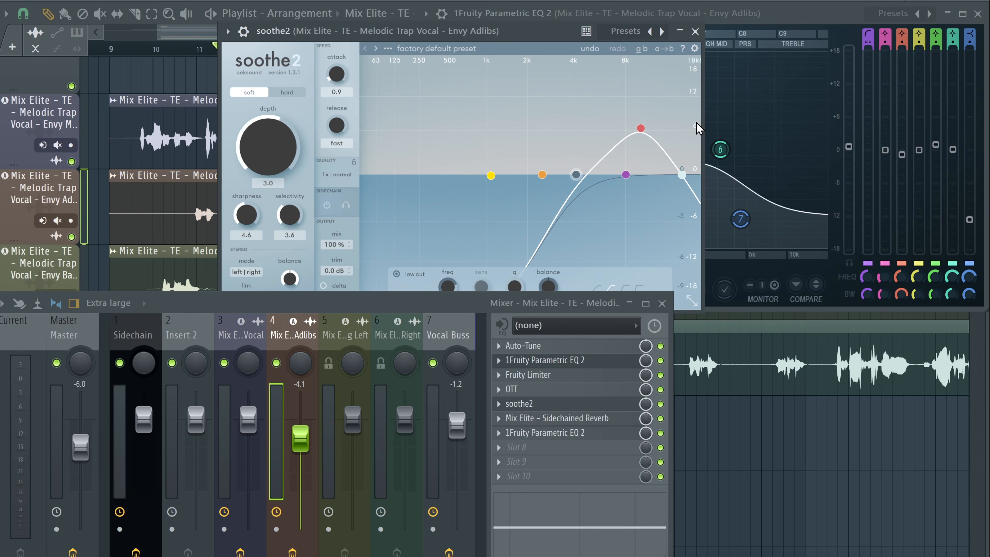
left_click(694, 31)
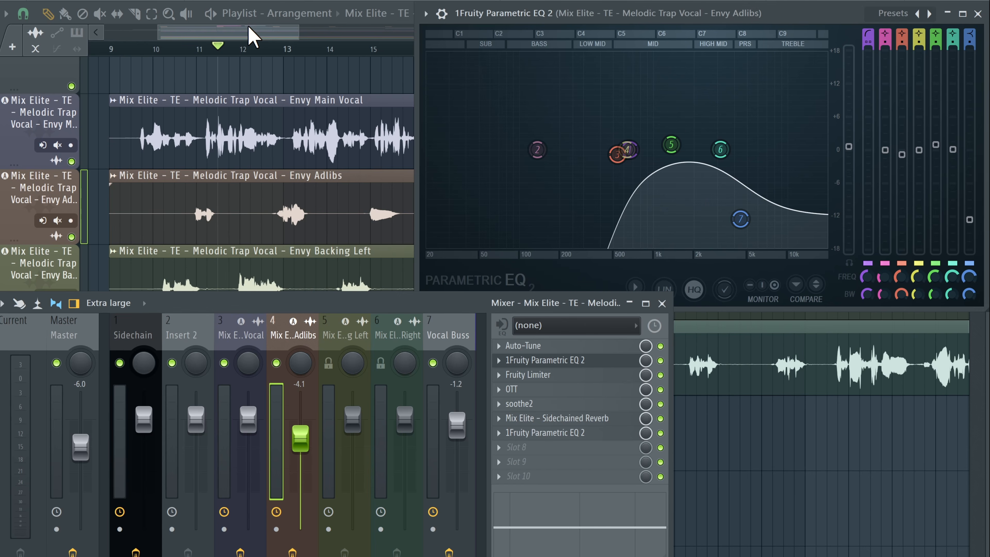
Step: Play the arrangement from around bar 10 and stop
left_click(184, 48)
key("space")
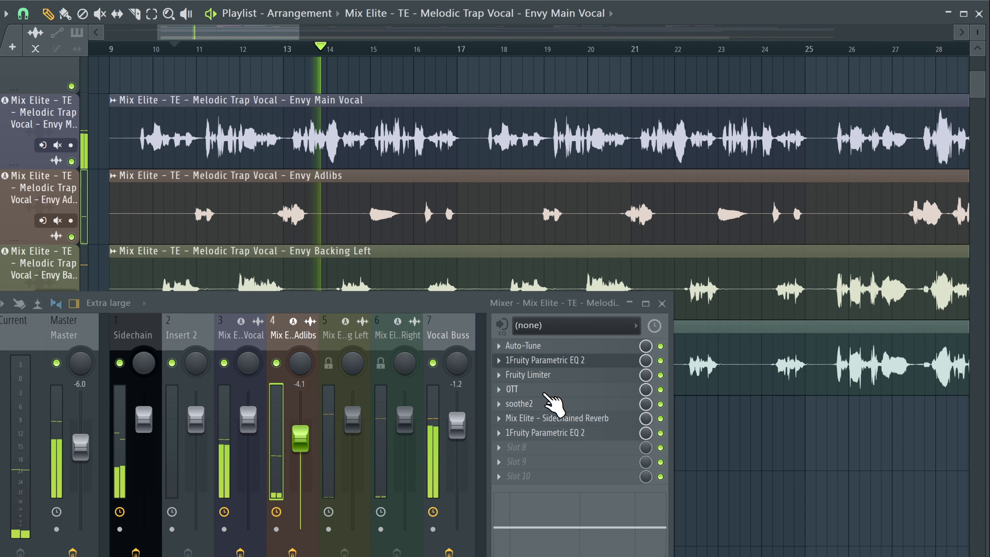
key("space")
Step: Replace the adlibs' Mix Elite - Sidechained Reverb insert with the ValhallaVintageVerb taken from the Patcher map
left_click(502, 419)
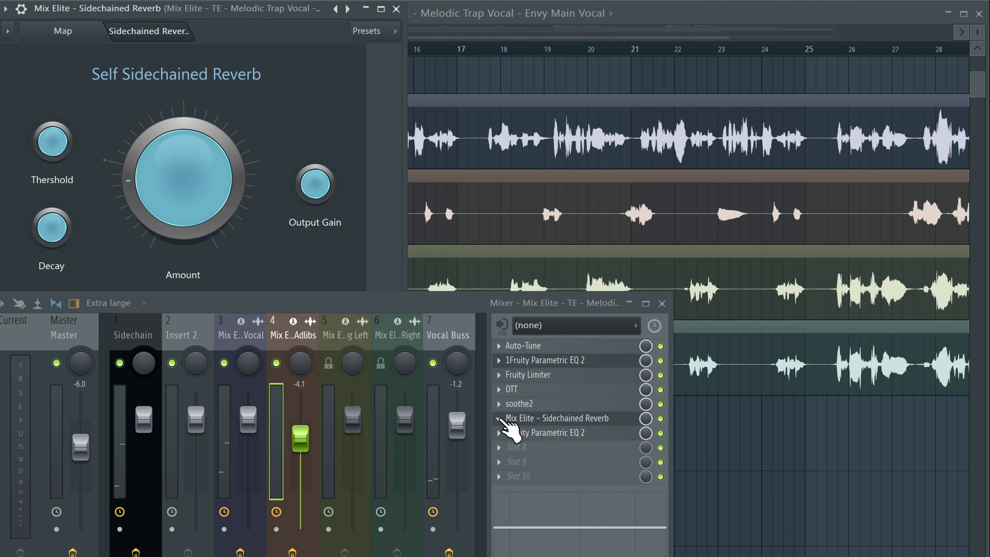
right_click(504, 425)
left_click(105, 39)
left_click(94, 39)
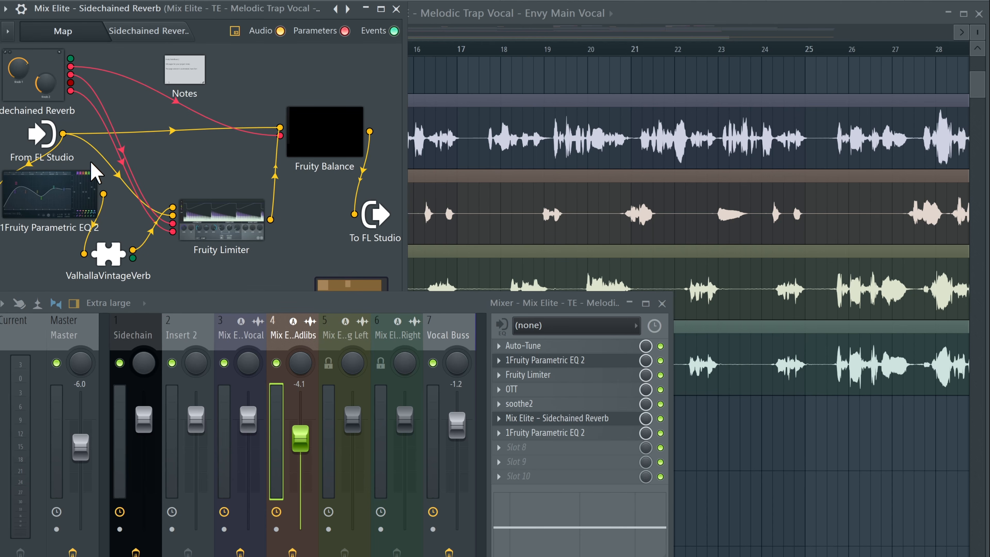
right_click(109, 254)
left_click_drag(137, 278, 515, 418)
left_click(498, 432)
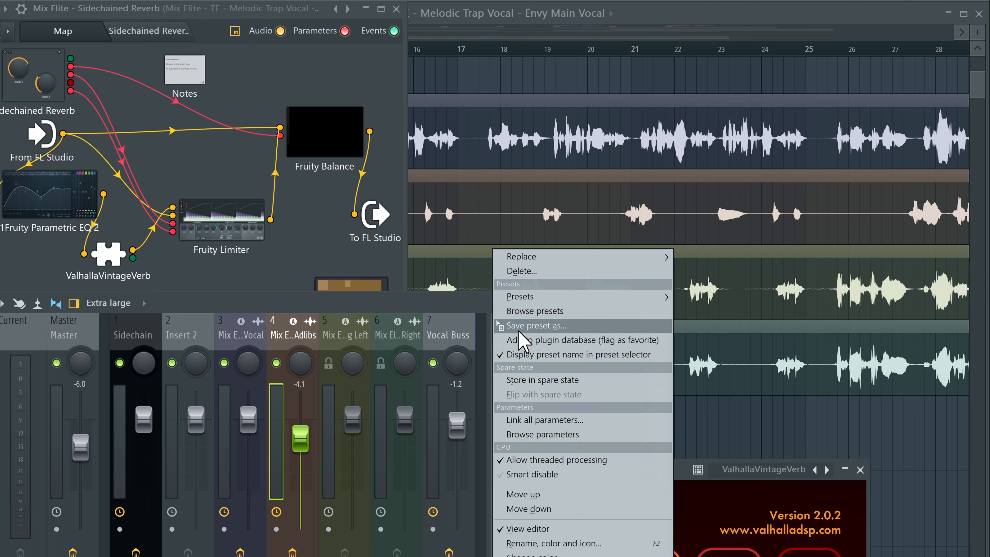
left_click(510, 271)
Step: Reposition the adlibs' ValhallaVintageVerb window and set its LowCut to 520 Hz
left_click_drag(571, 158, 521, 42)
left_click_drag(889, 201, 899, 158)
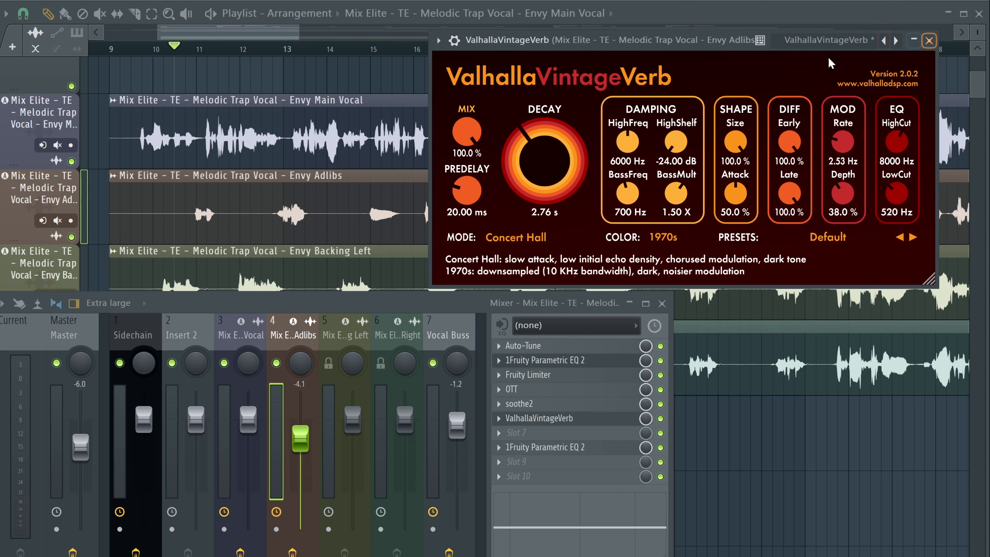
Step: Play the adlibs and set ValhallaVintageVerb's Mix to about 39%
key("space")
left_click_drag(466, 133, 472, 238)
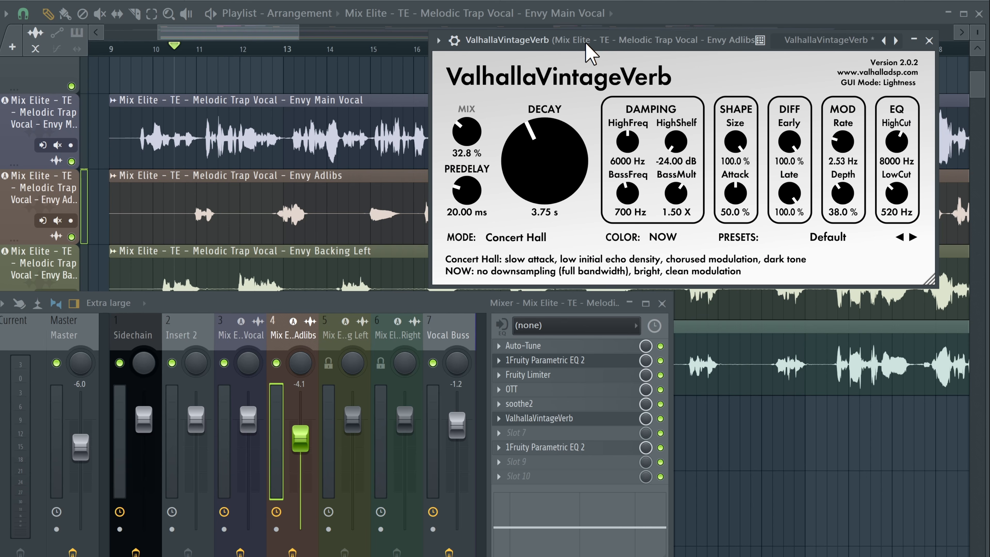
left_click_drag(585, 43, 596, 47)
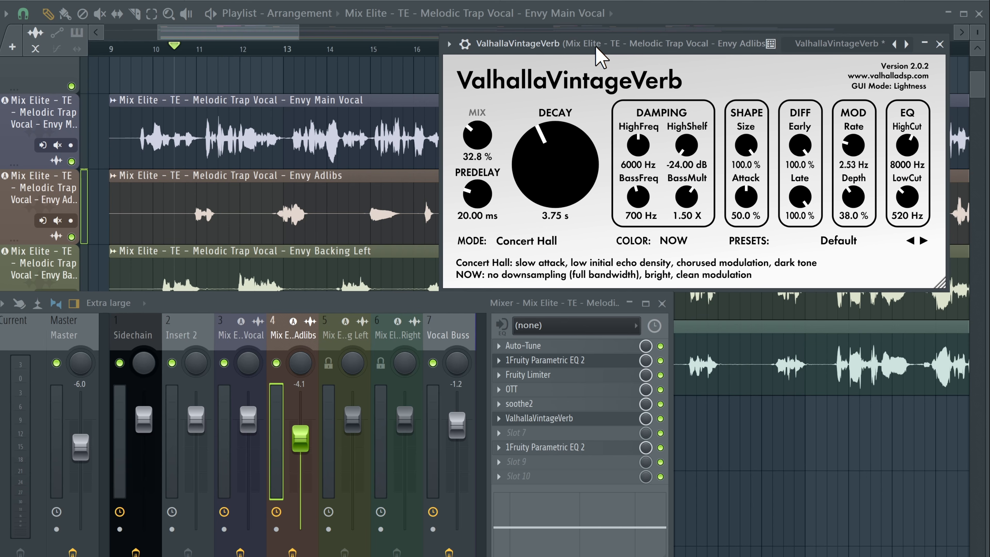
key("space")
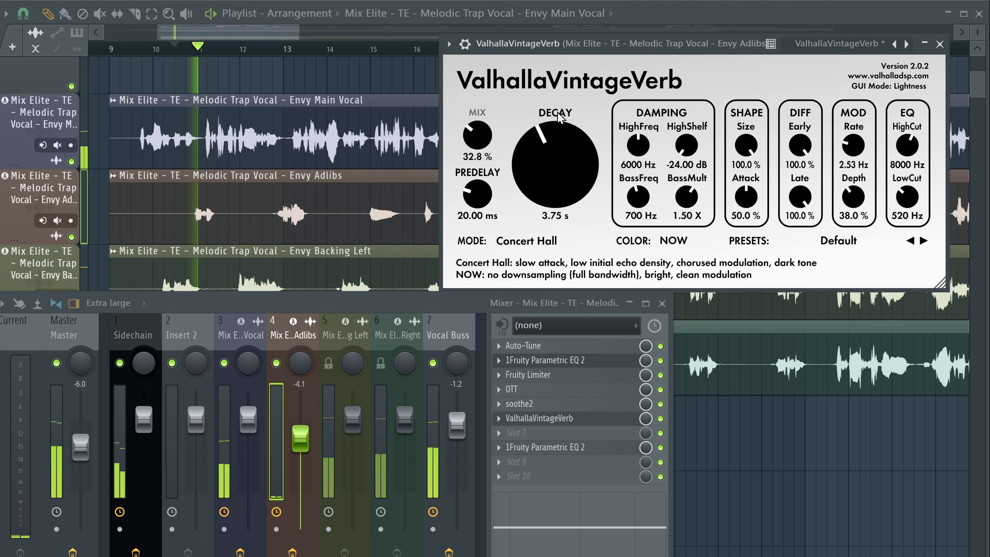
left_click_drag(481, 145, 481, 137)
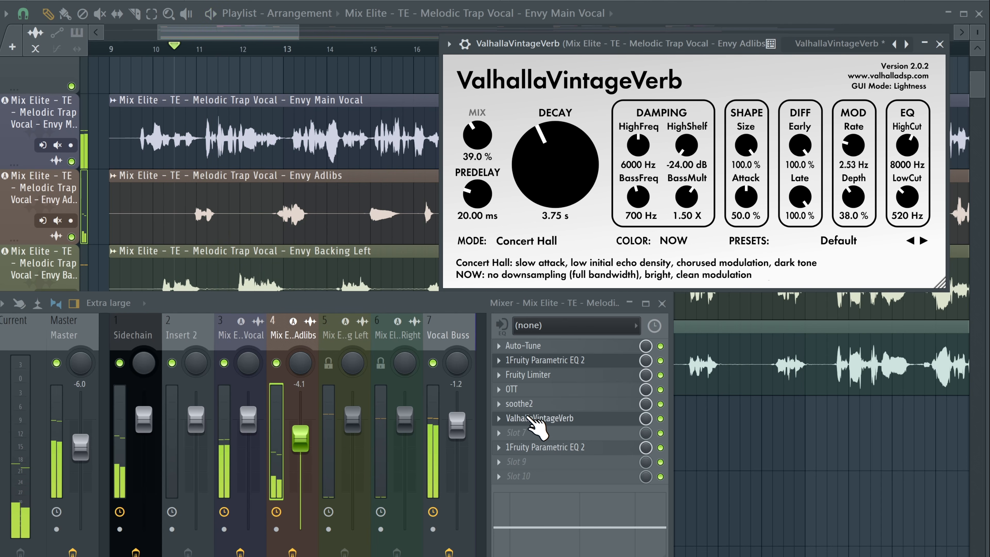
Step: Move the adlibs' ValhallaVintageVerb down one insert slot and start playback
left_click_drag(546, 418, 546, 433)
key("space")
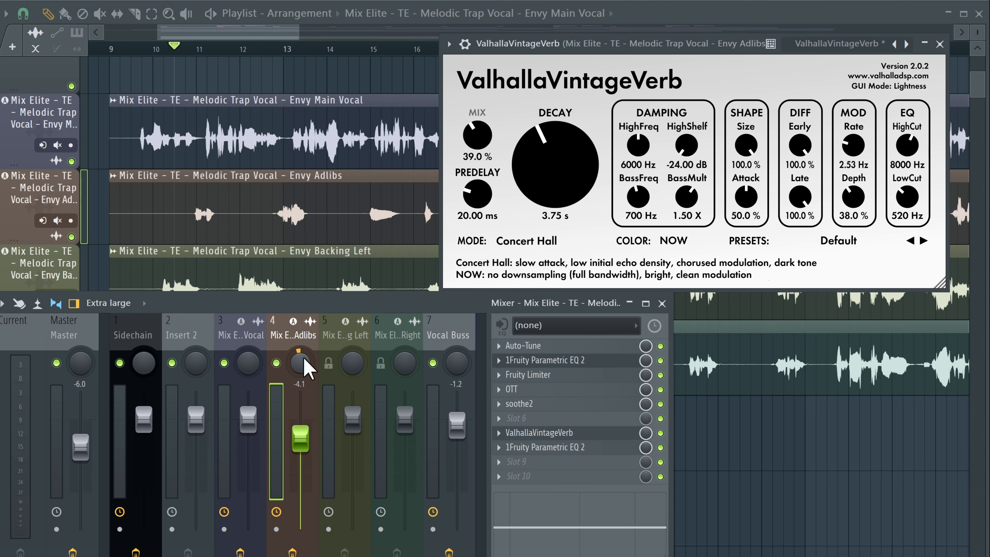
Step: Insert Fruity PanOMatic into the empty adlibs slot above the reverb
mouse_move(303, 357)
left_mouse_down()
mouse_move(303, 371)
mouse_move(303, 358)
left_mouse_up()
right_click(306, 368)
left_click(327, 468)
key("F8")
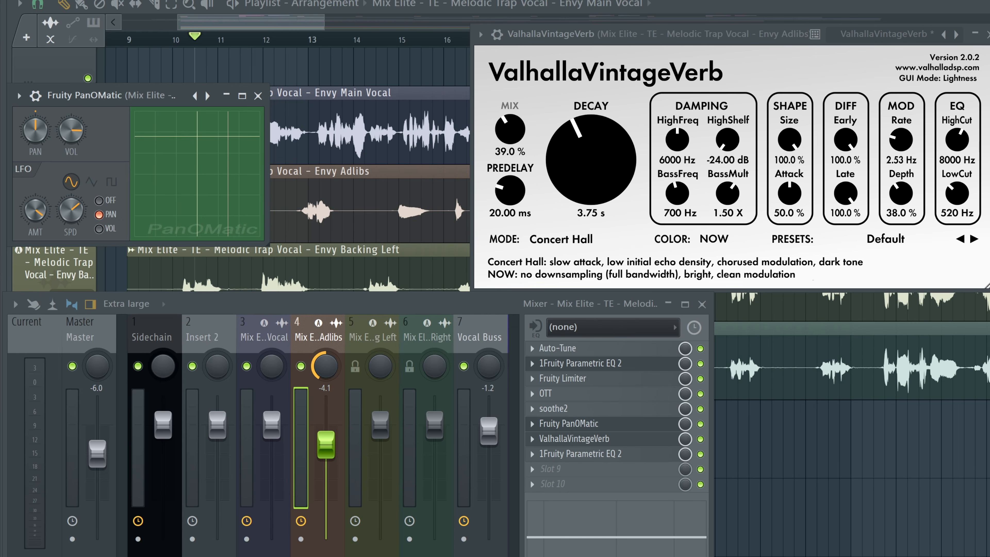
Step: Play back and nudge the top band of the adlibs' Parametric EQ 2 slightly lower
key("space")
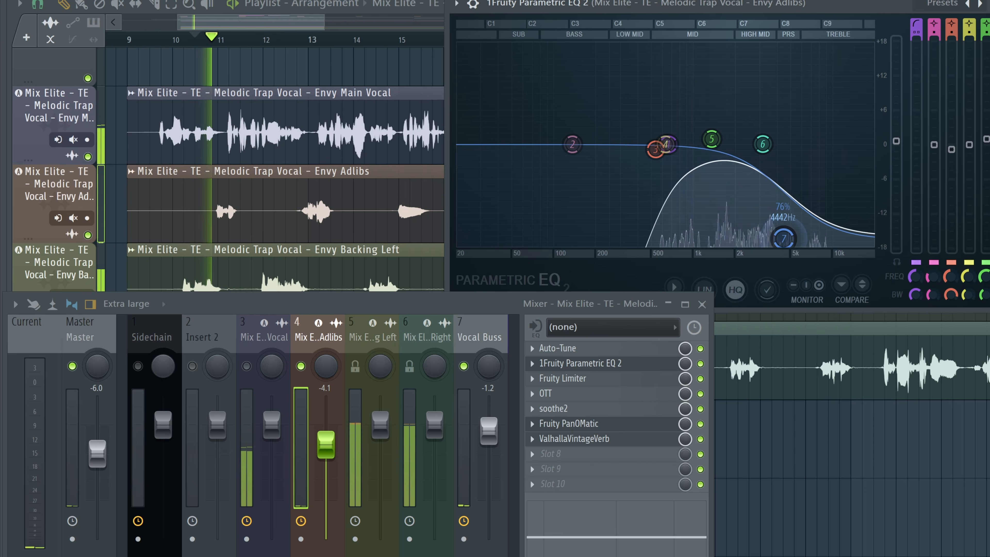
scroll(776, 244, "up", 3)
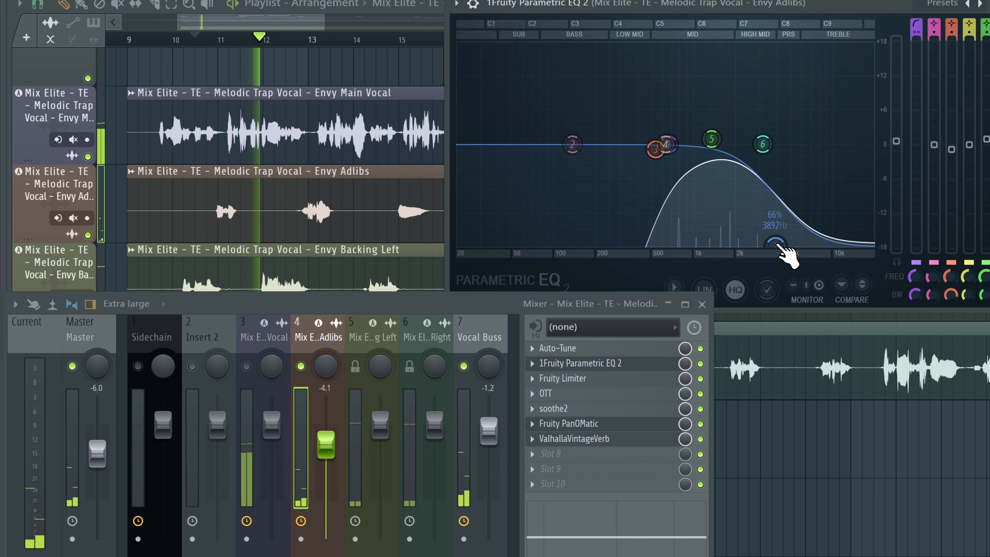
mouse_move(776, 244)
left_mouse_down()
mouse_move(809, 250)
mouse_move(778, 250)
left_mouse_up()
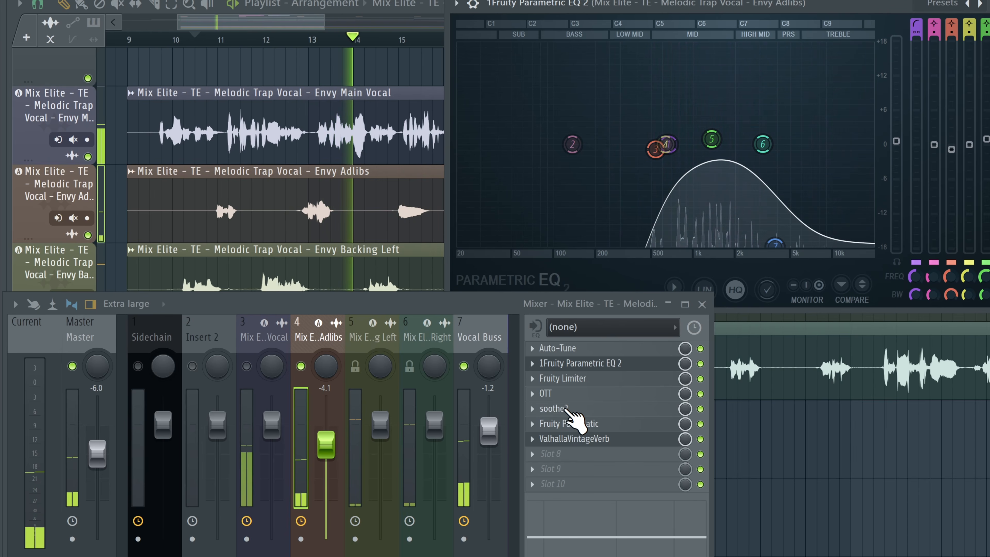
Step: Add Fruity Delay 3 before the adlibs' reverb, set its delay model to Ping pong, and close it
left_click(573, 409)
left_click_drag(316, 160, 323, 152)
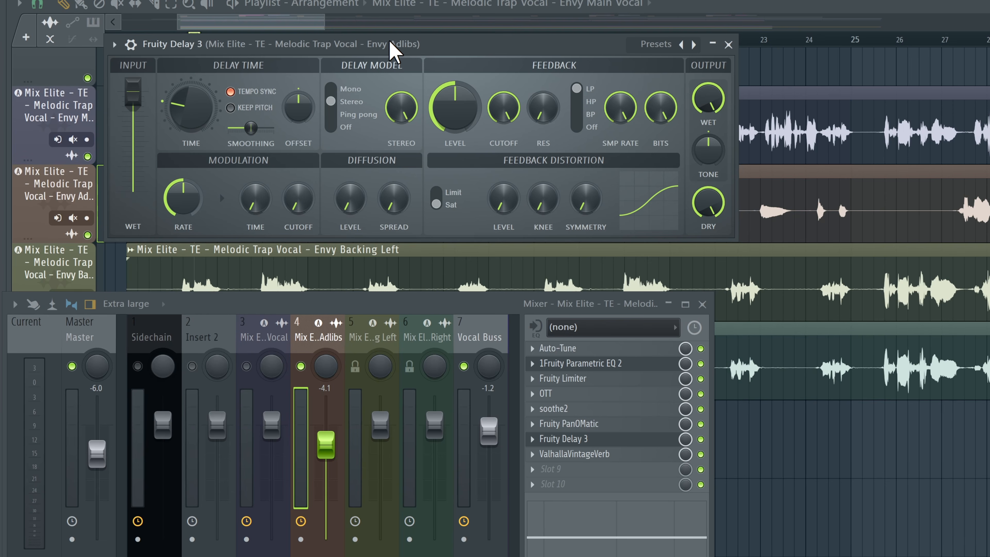
left_click_drag(391, 43, 296, 98)
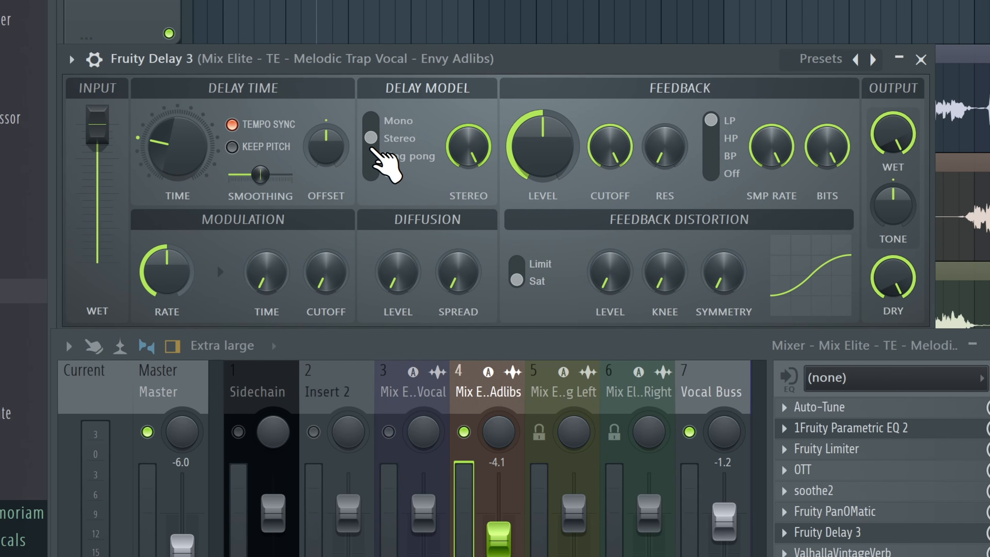
left_click(387, 158)
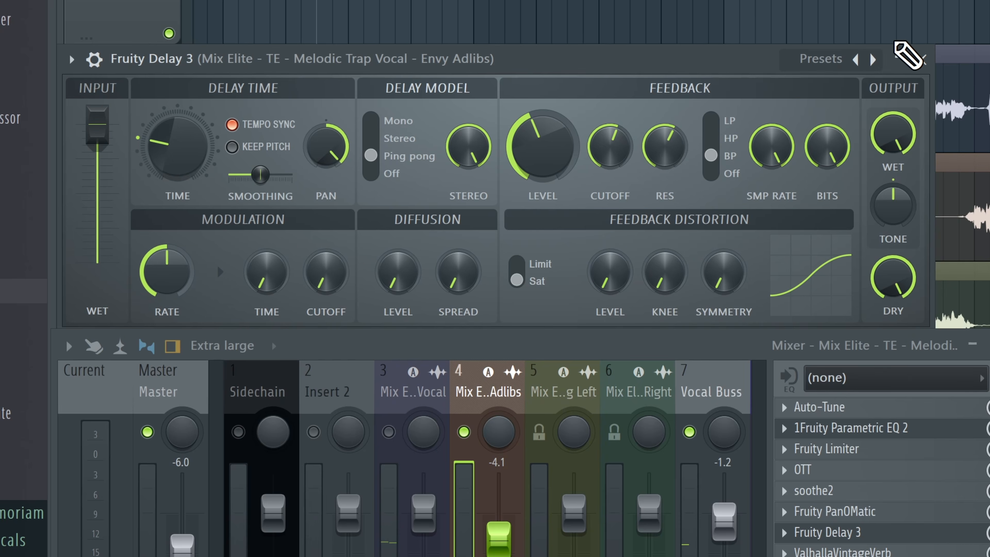
left_click(921, 58)
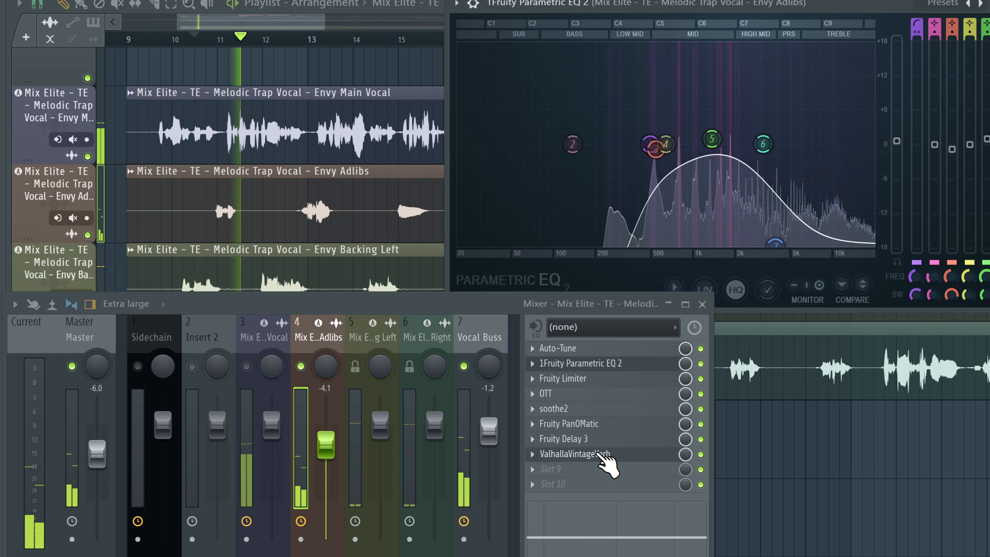
Step: Open the adlibs' ValhallaVintageVerb and lower its Mix to about 25%
left_click(591, 456)
left_click_drag(510, 95, 526, 130)
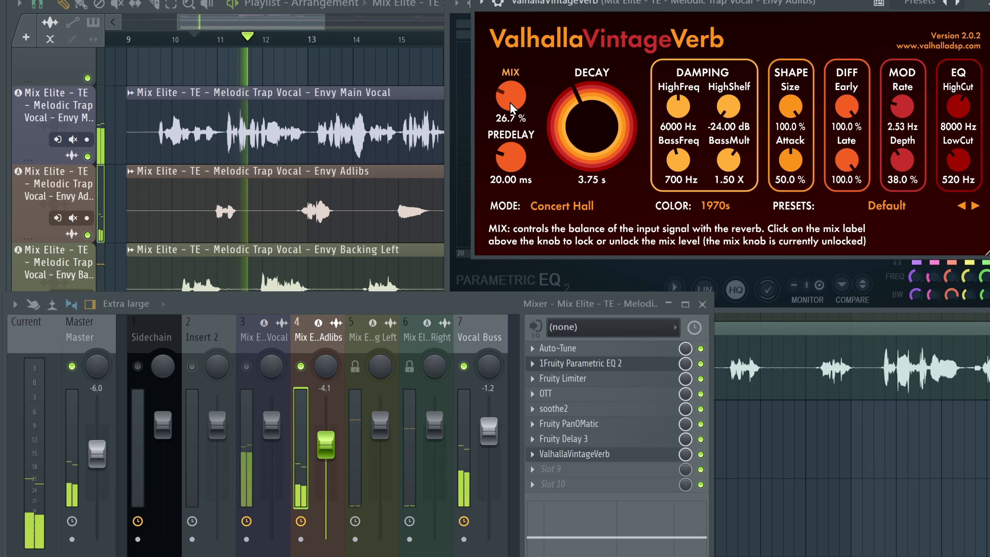
left_click_drag(510, 103, 511, 108)
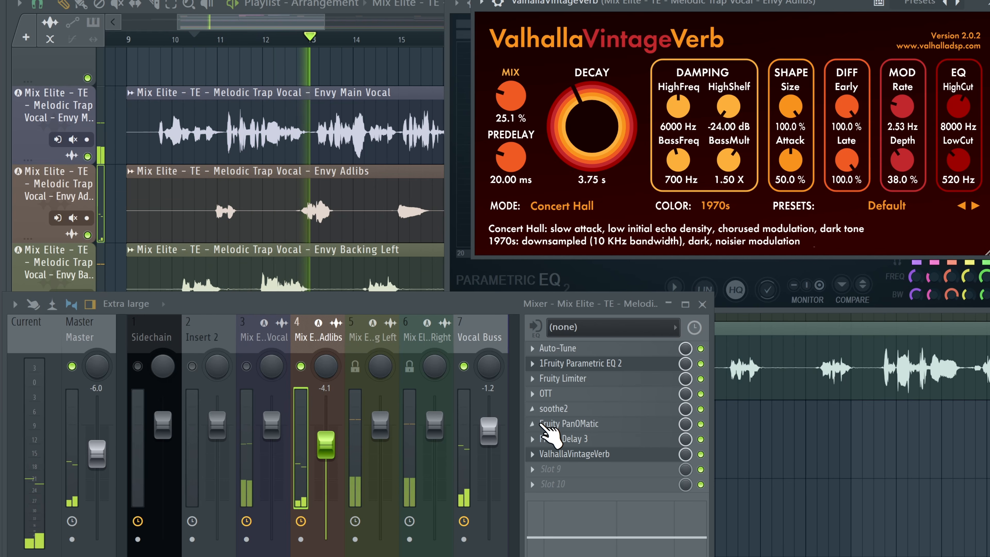
Step: Lower the adlibs fader to -6.4 and the Vocal Buss fader to -1.7 while playing
left_click_drag(324, 443, 325, 453)
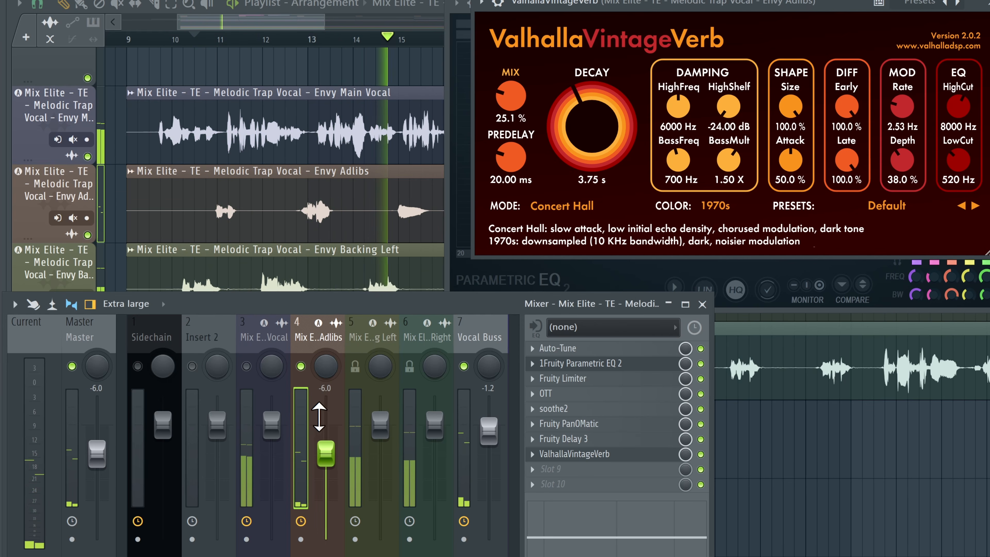
right_click(302, 367)
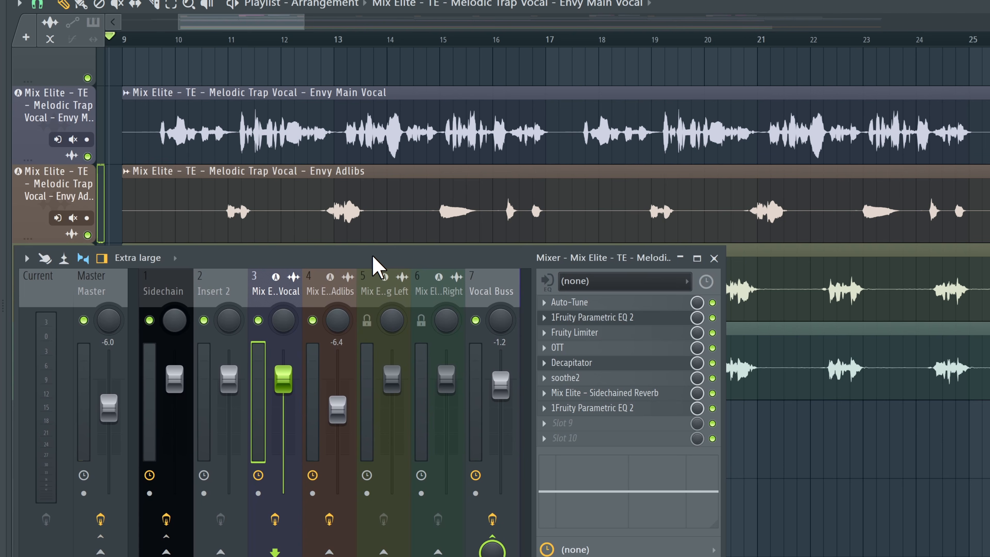
key("space")
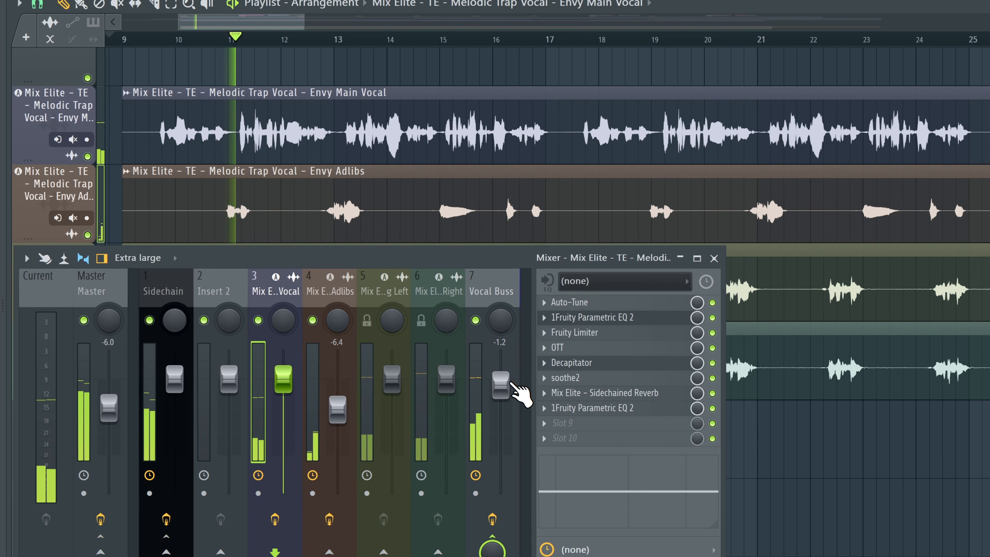
left_click_drag(500, 385, 499, 388)
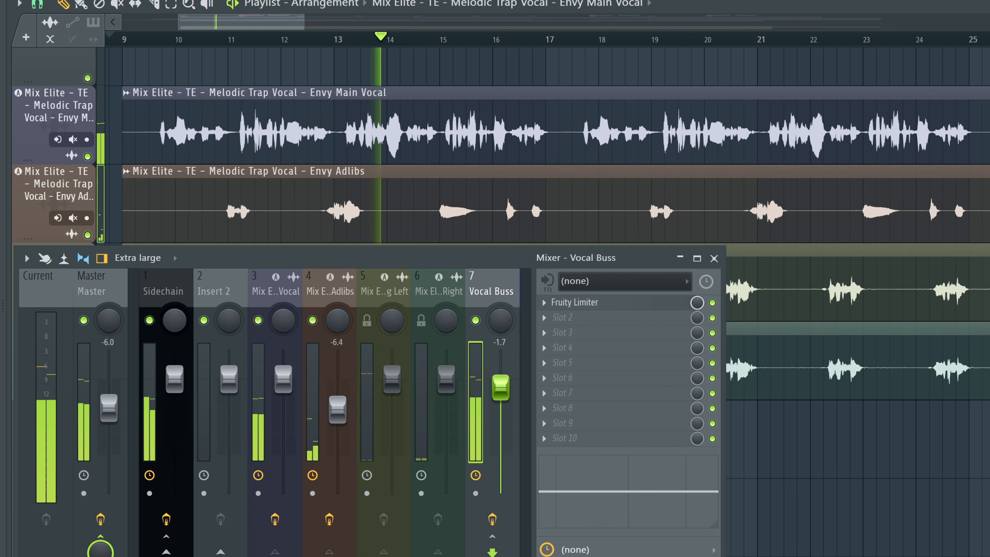
Step: Select the main vocal channel, reduce its soothe2 depth slightly, and close the plugin
left_click(258, 300)
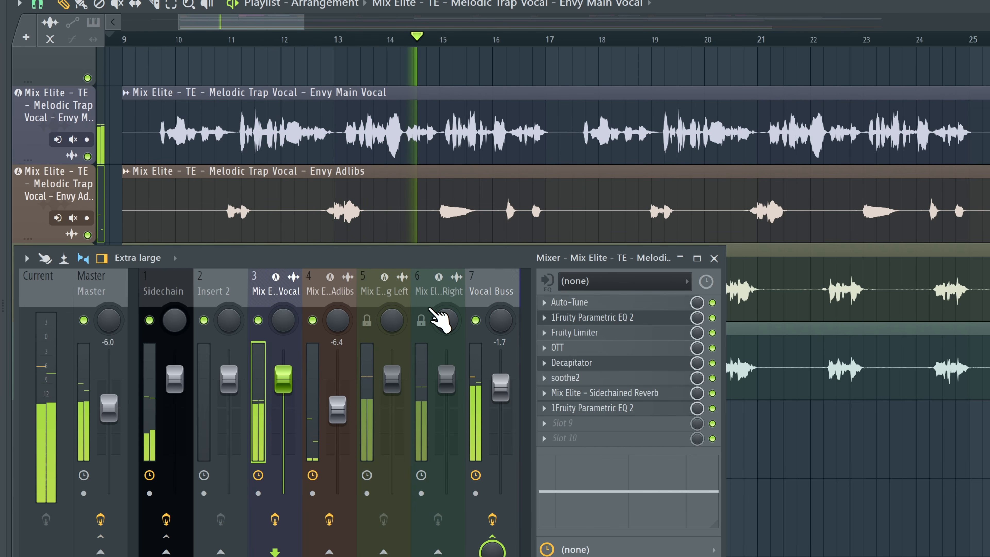
left_click(620, 378)
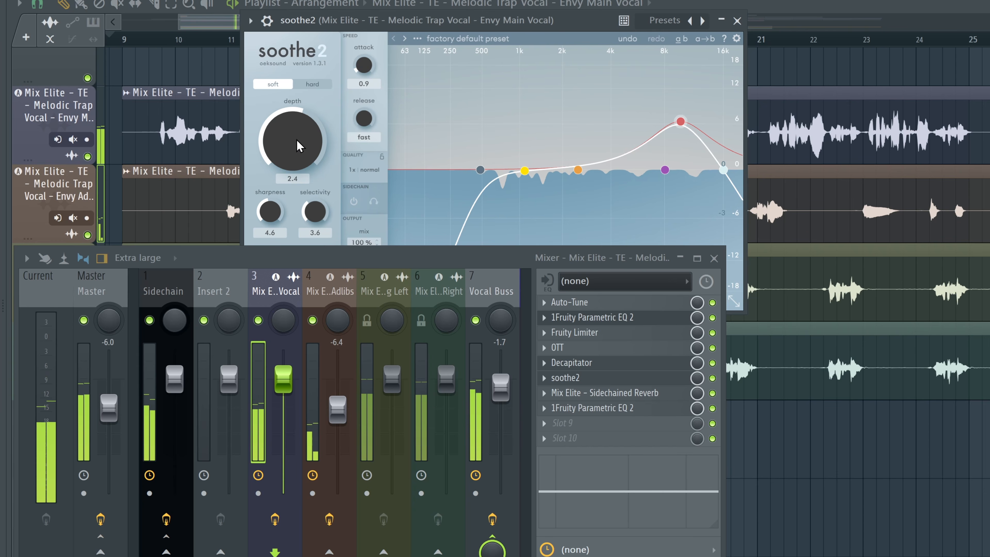
left_click_drag(297, 133, 298, 142)
left_click(737, 21)
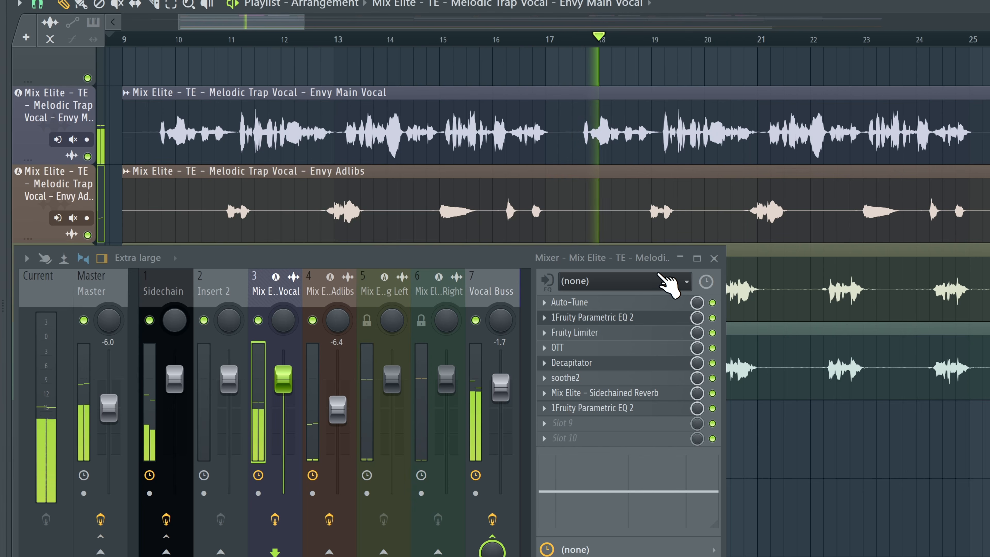
left_click(714, 258)
scroll(270, 285, "down", 2)
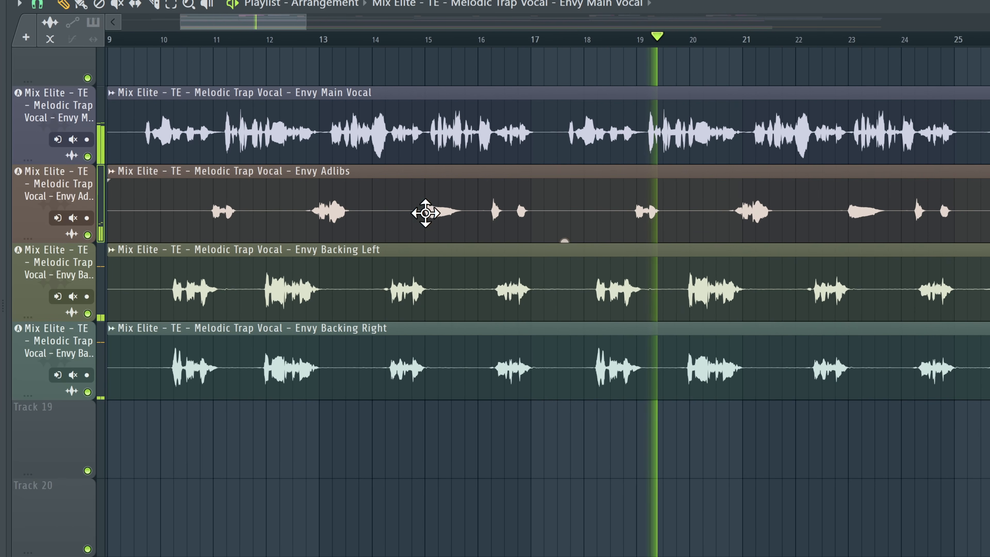
scroll(232, 34, "up", 2)
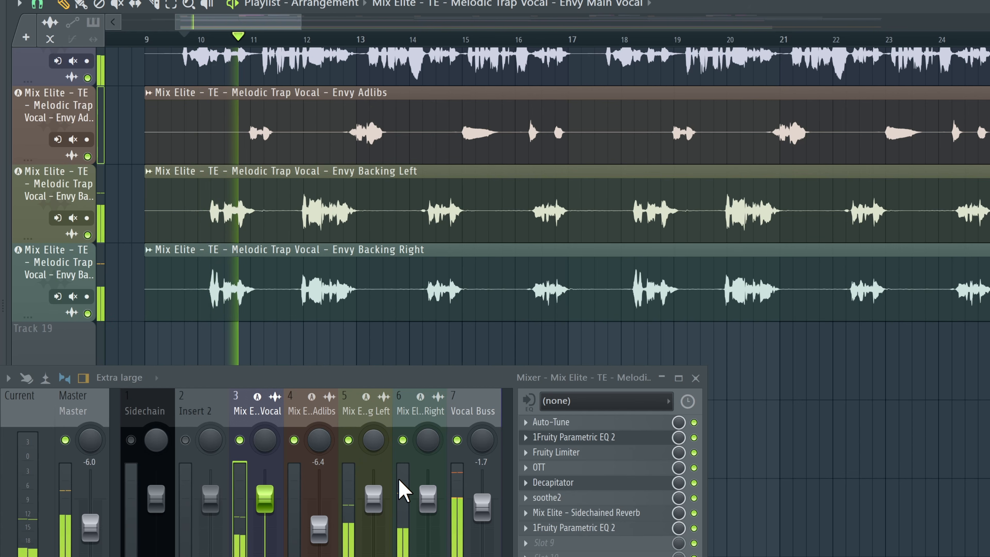
key("space")
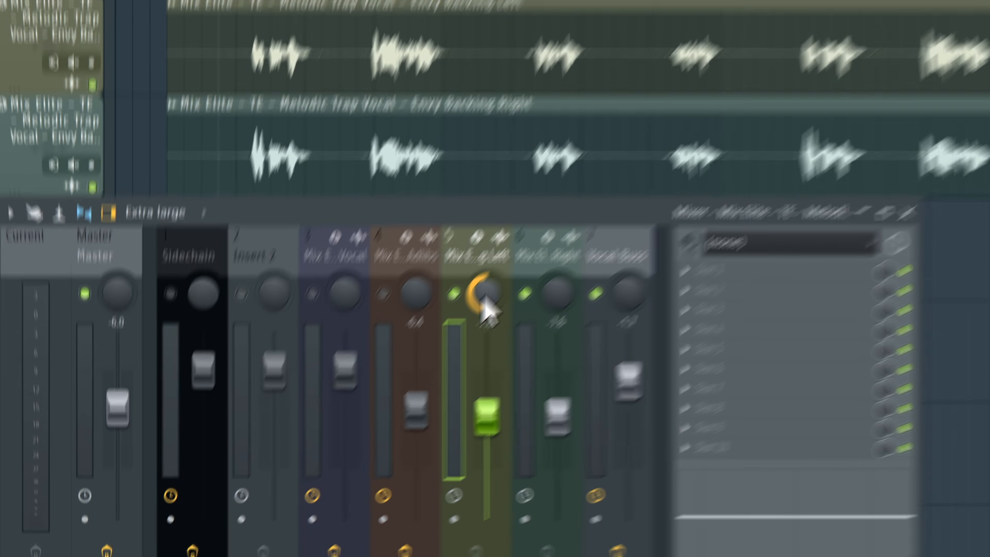
left_click_drag(370, 441, 370, 448)
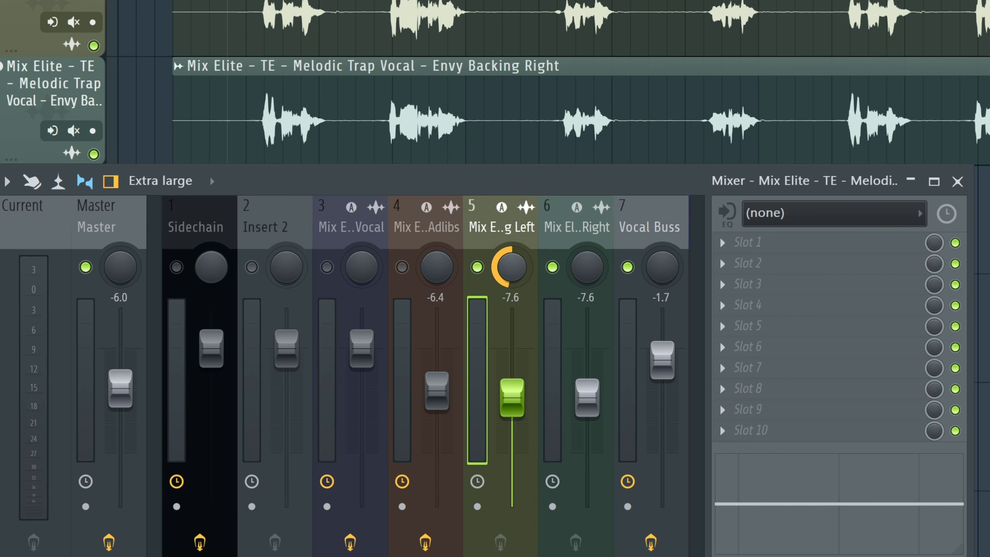
left_click(569, 270)
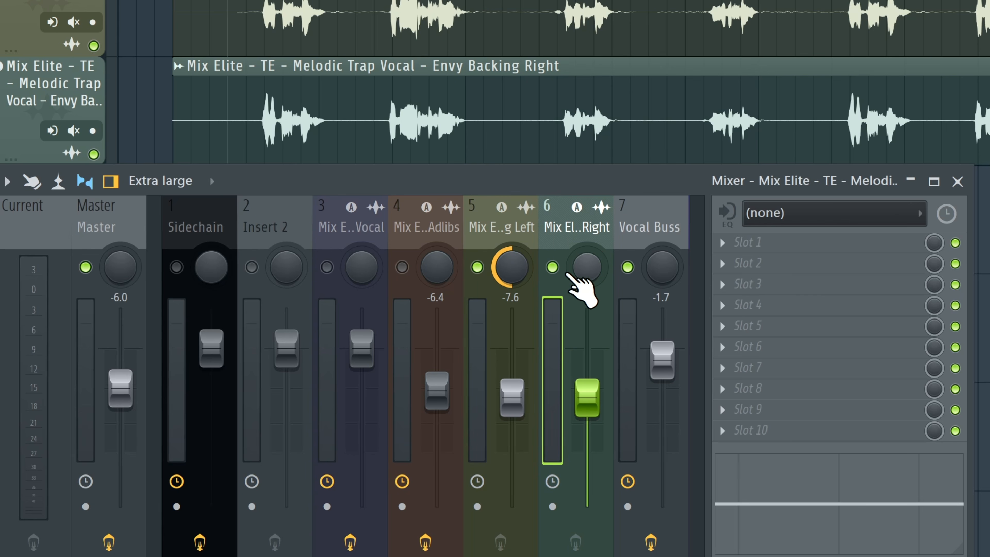
left_click_drag(497, 267, 498, 252)
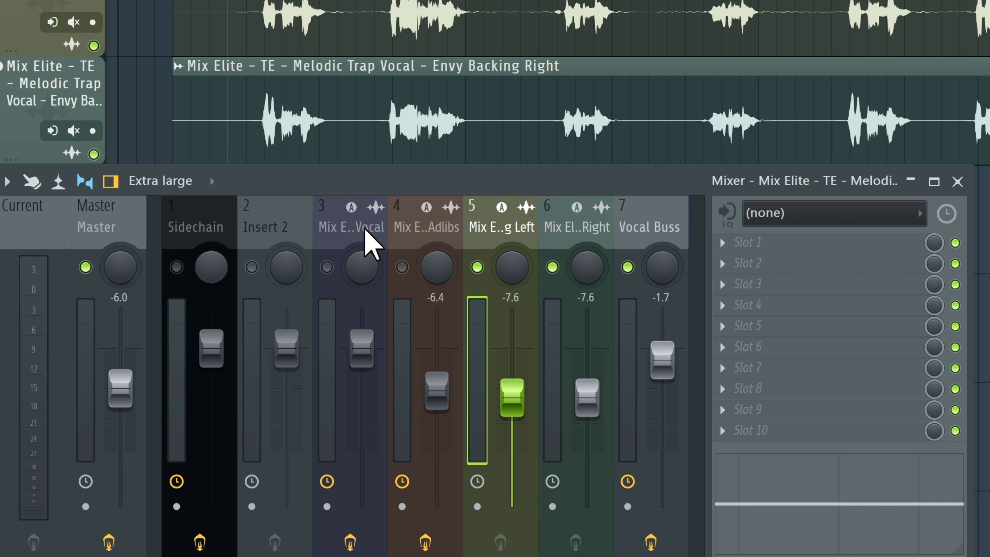
Step: Reshape the Backing Left's Parametric EQ 2, raising the high-pass and pulling the upper bands' boosts down
left_click(366, 242)
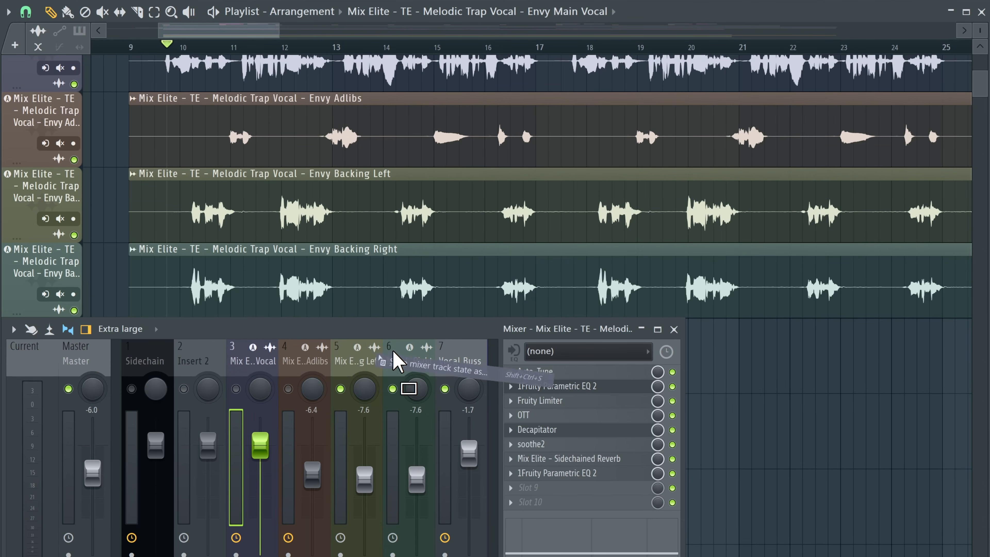
left_click(361, 370)
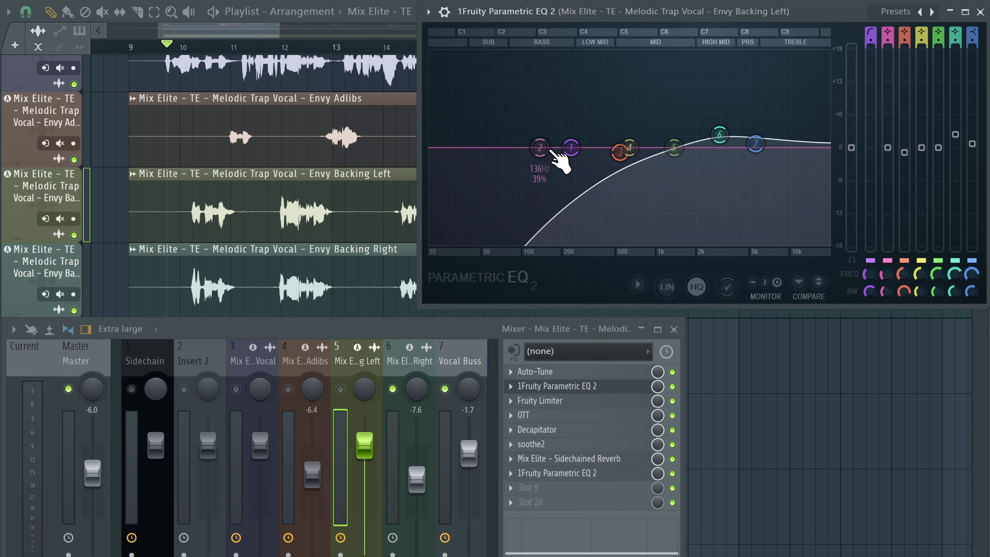
scroll(564, 150, "down", 5)
left_click_drag(572, 153, 602, 153)
left_click_drag(720, 135, 696, 149)
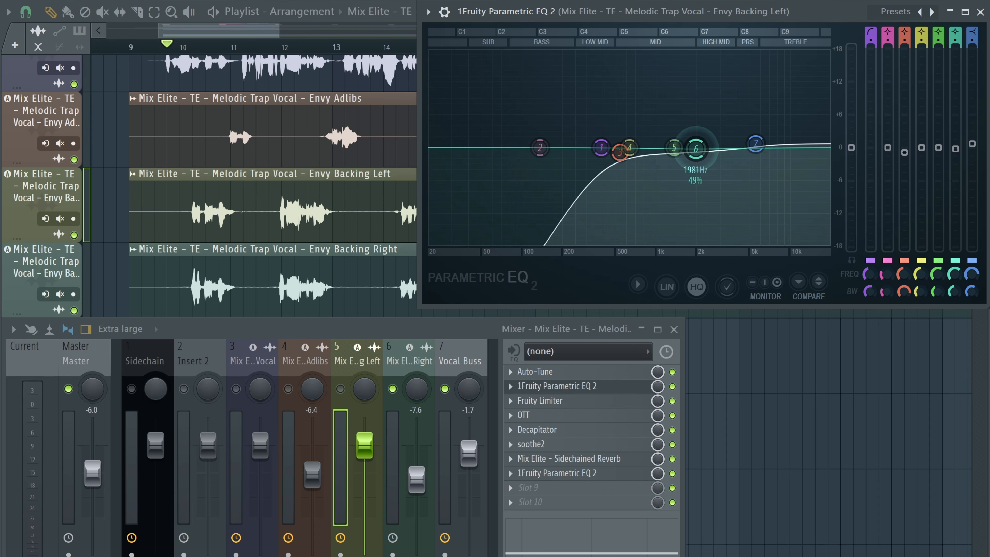
left_click_drag(765, 162, 764, 163)
left_click_drag(973, 33, 973, 53)
left_click_drag(620, 152, 628, 154)
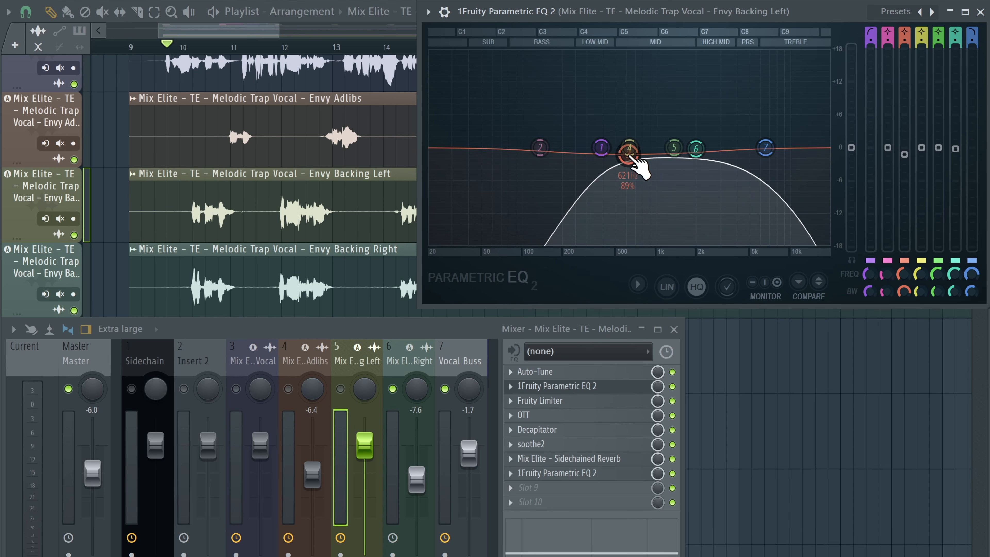
left_click_drag(769, 151, 760, 151)
left_click_drag(673, 148, 673, 146)
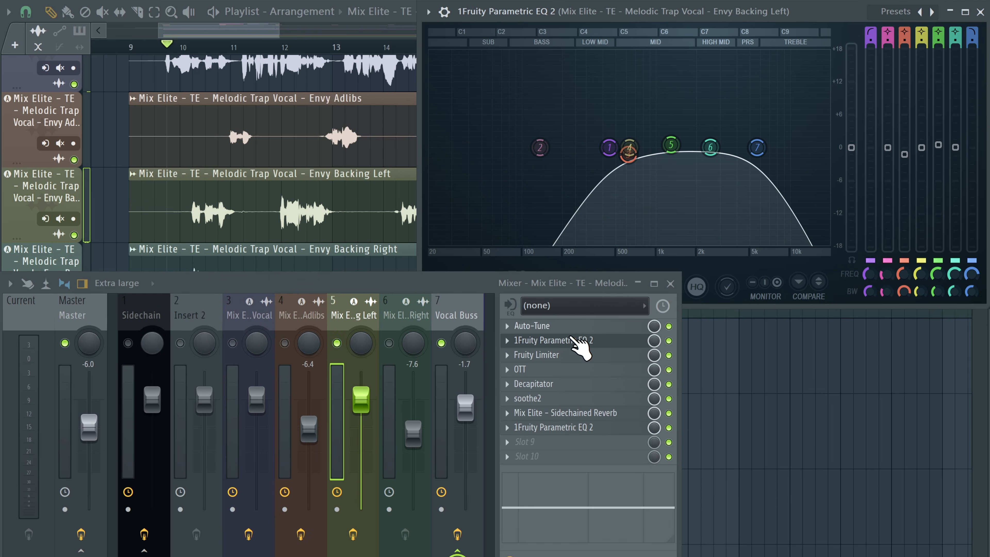
Step: Open the Backing Left's Fruity Limiter and shorten its noise gate release during playback
left_click(547, 351)
left_click_drag(533, 292, 539, 320)
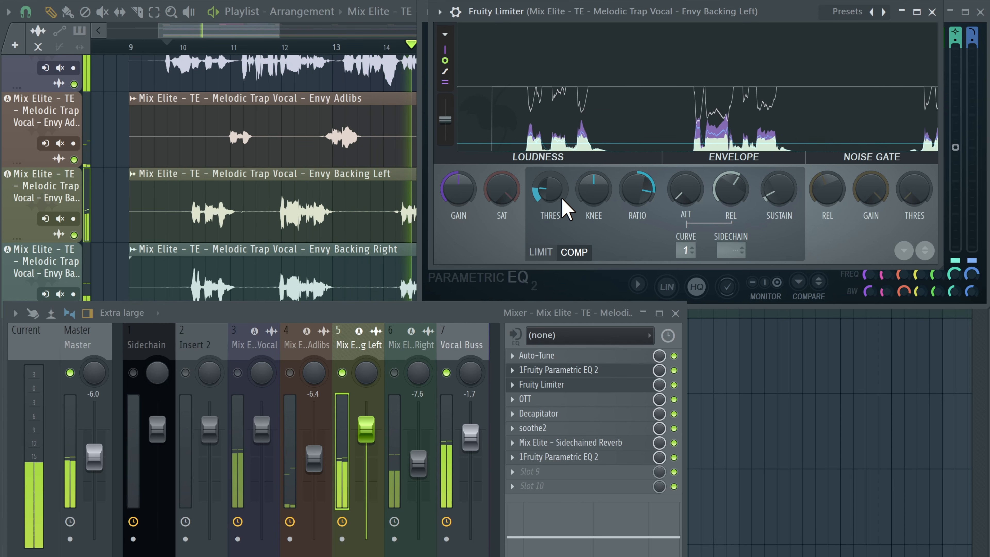
key("space")
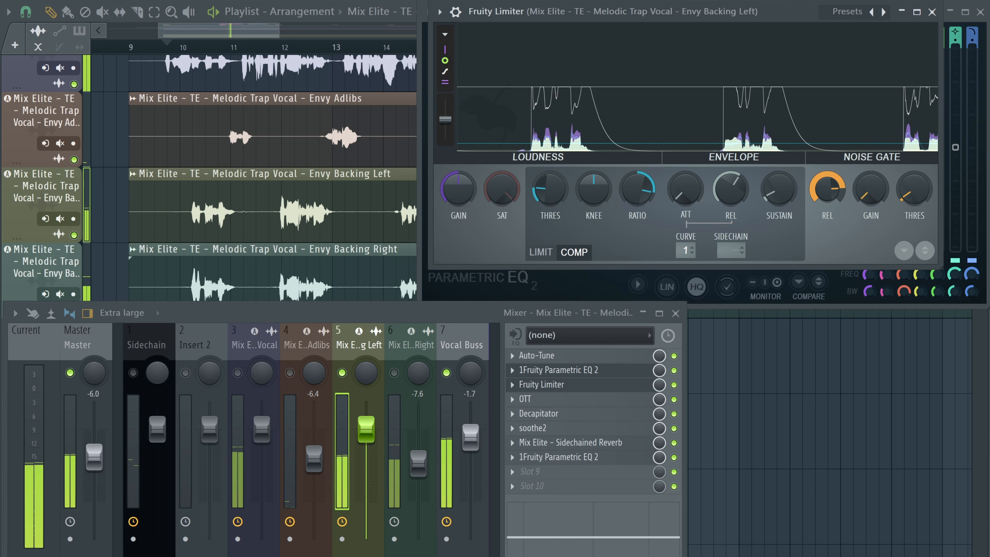
left_click_drag(827, 190, 827, 200)
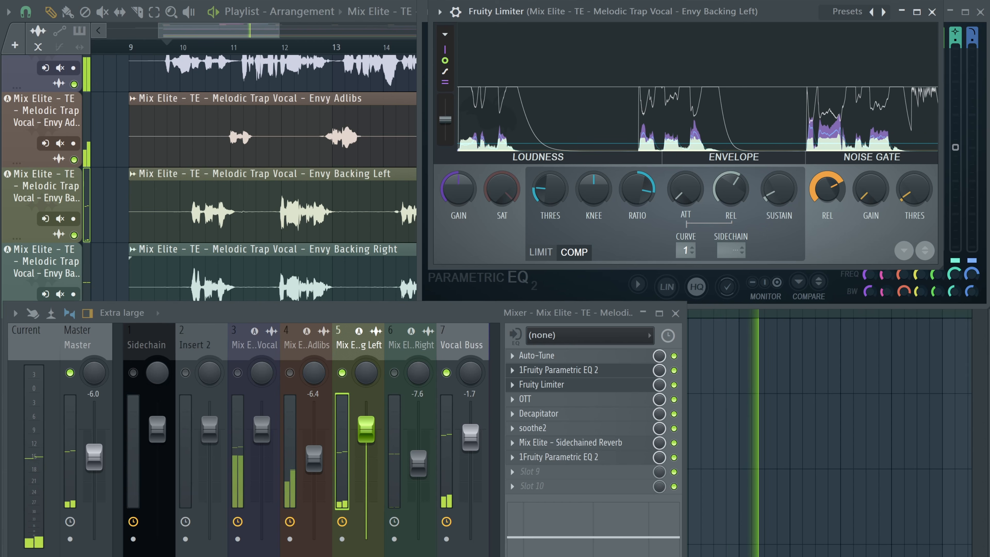
left_click_drag(824, 193, 823, 205)
key("space")
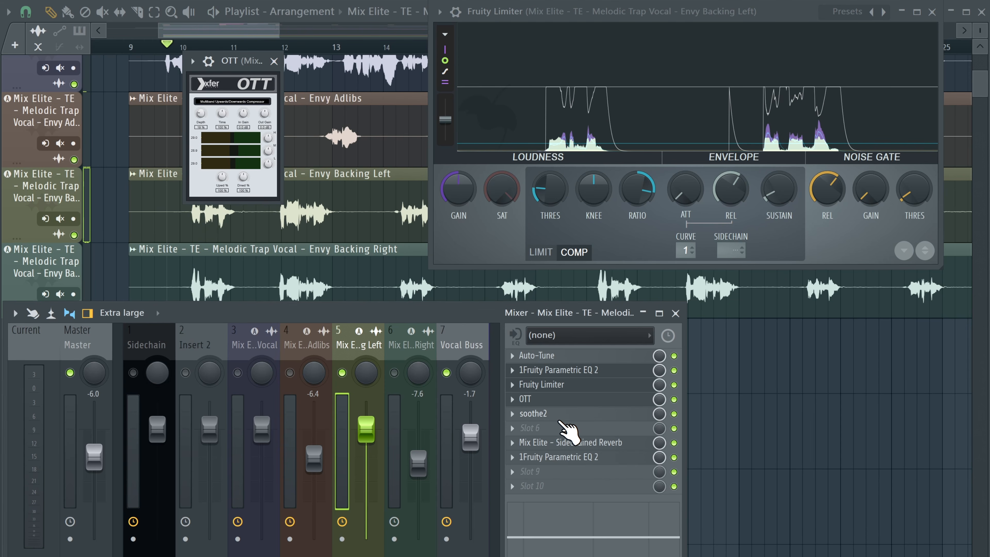
Step: Open the Backing Left's soothe2 and move its low-cut node higher in frequency
left_click(561, 414)
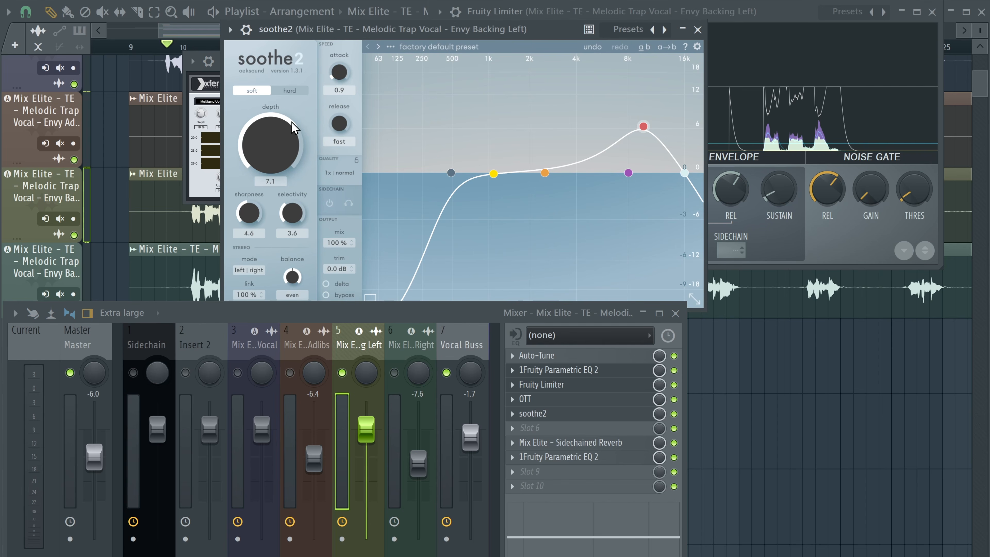
left_click_drag(451, 176, 484, 191)
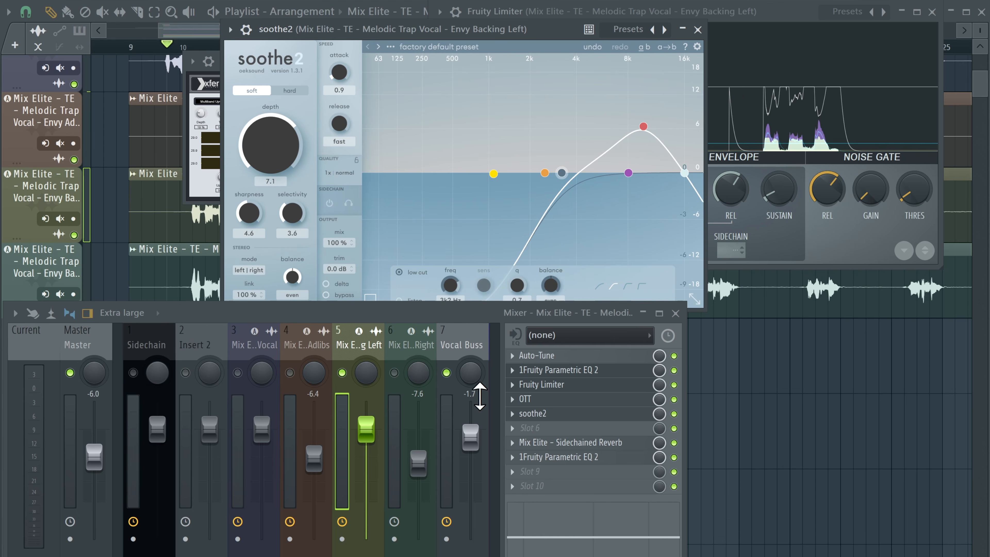
left_click(531, 375)
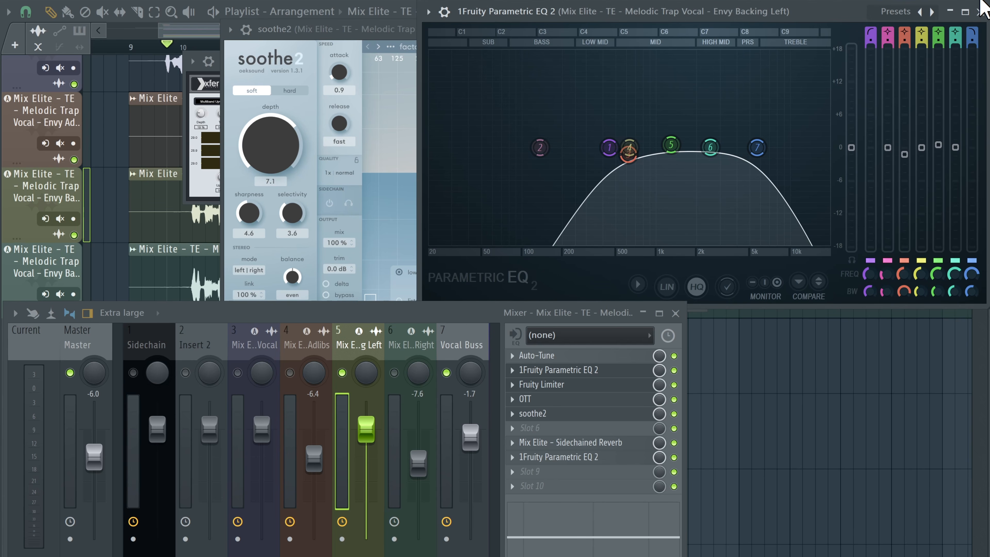
left_click(981, 13)
left_click_drag(643, 131, 626, 131)
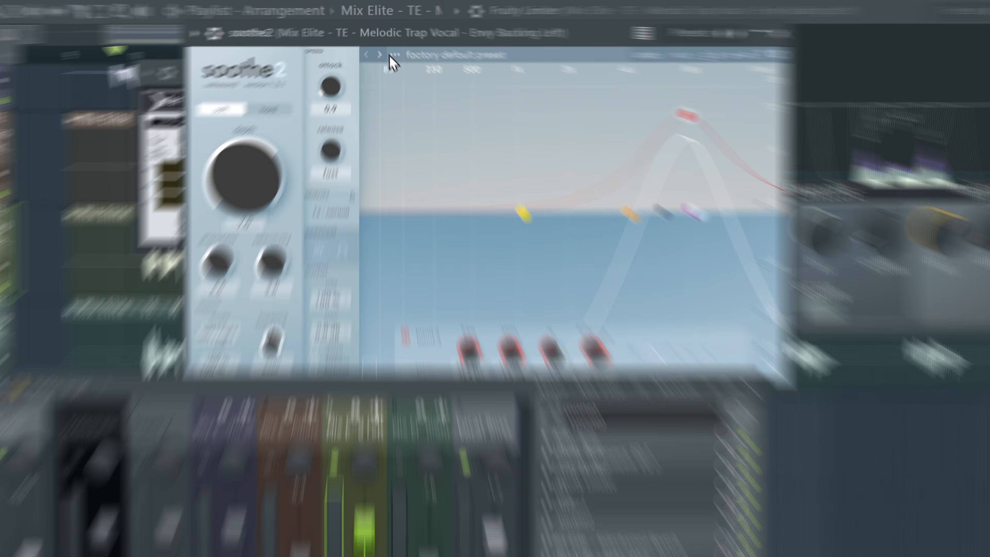
Step: Load the "De-ess and that's that" preset from soothe2's Vocals preset folder on the Backing Left
left_click(390, 46)
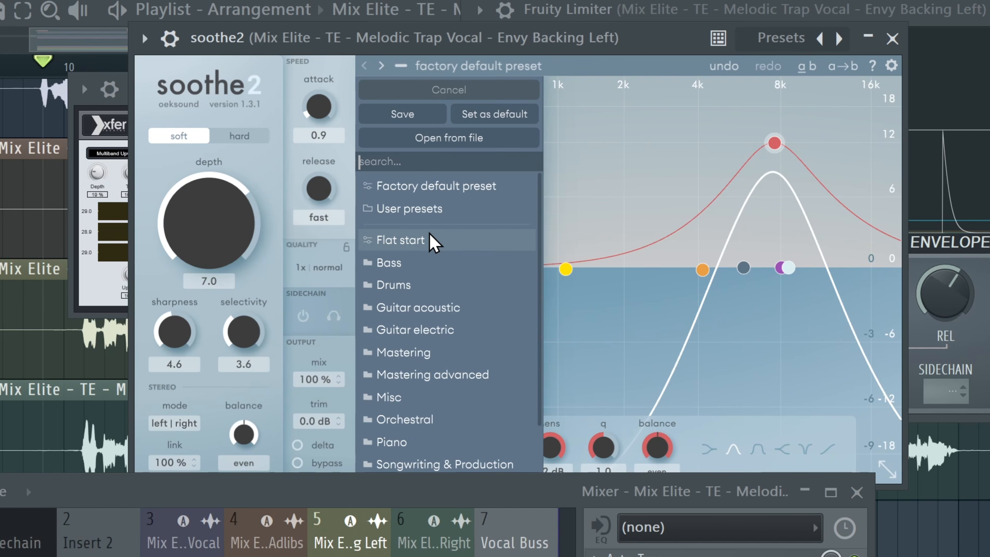
scroll(458, 276, "down", 2)
left_click(428, 464)
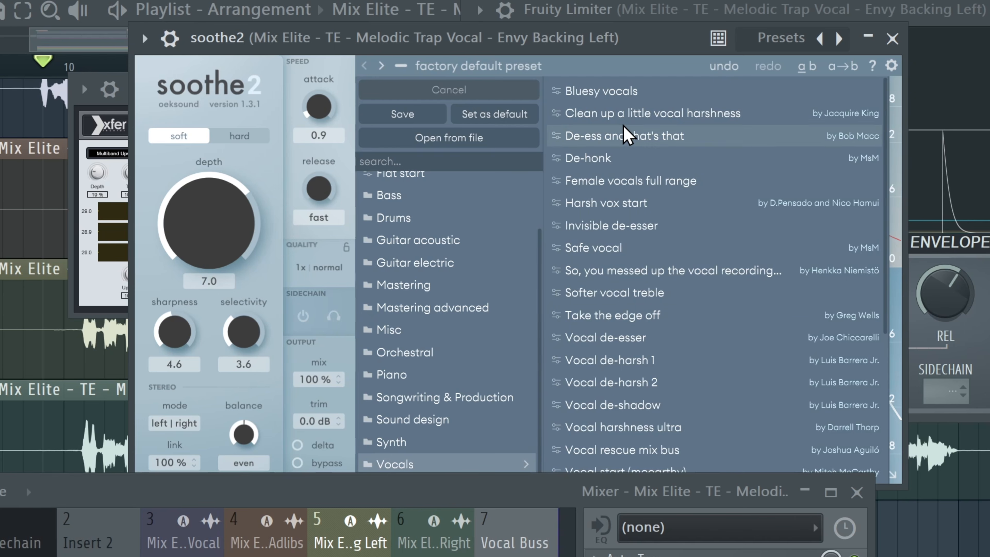
left_click(678, 136)
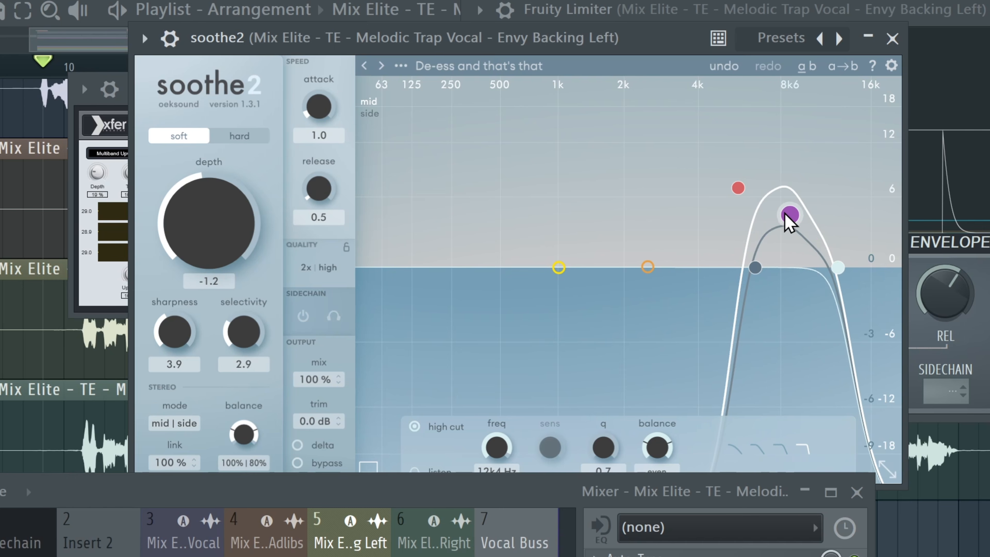
Step: Reshape soothe2's bands by shifting the peak nodes lower in frequency, then close the plugin
left_click_drag(789, 215, 802, 192)
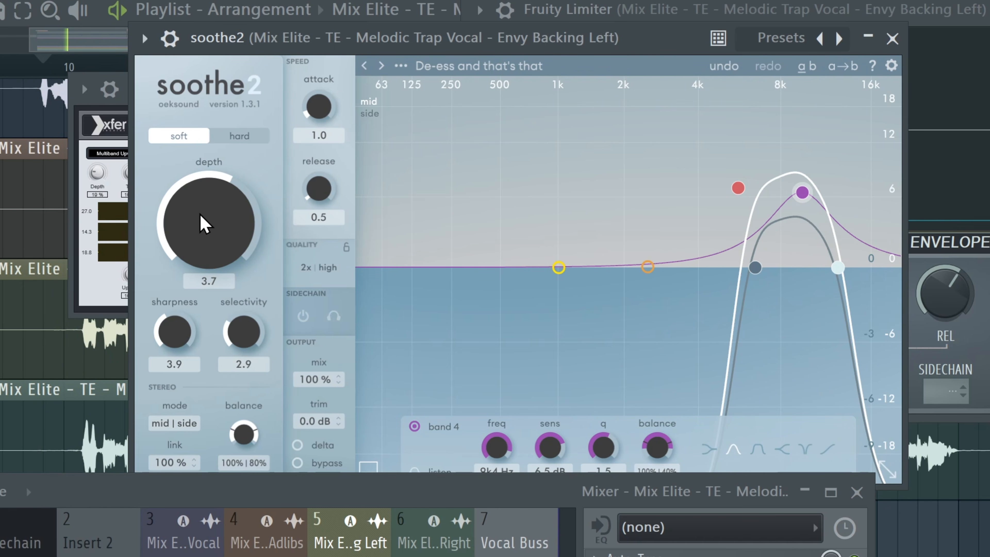
left_click_drag(738, 188, 723, 189)
left_click_drag(755, 269, 739, 269)
left_click_drag(802, 192, 780, 193)
left_click(724, 190)
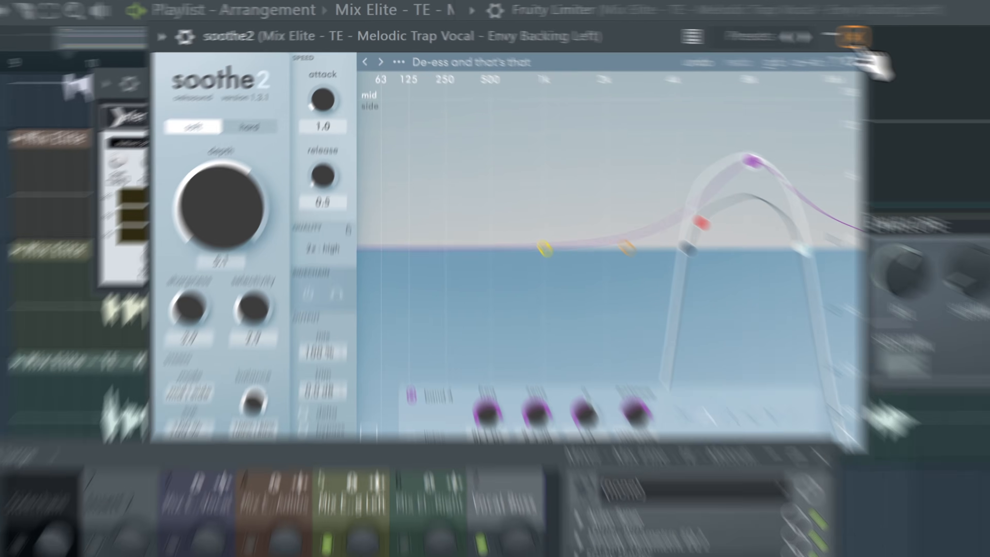
left_click(854, 38)
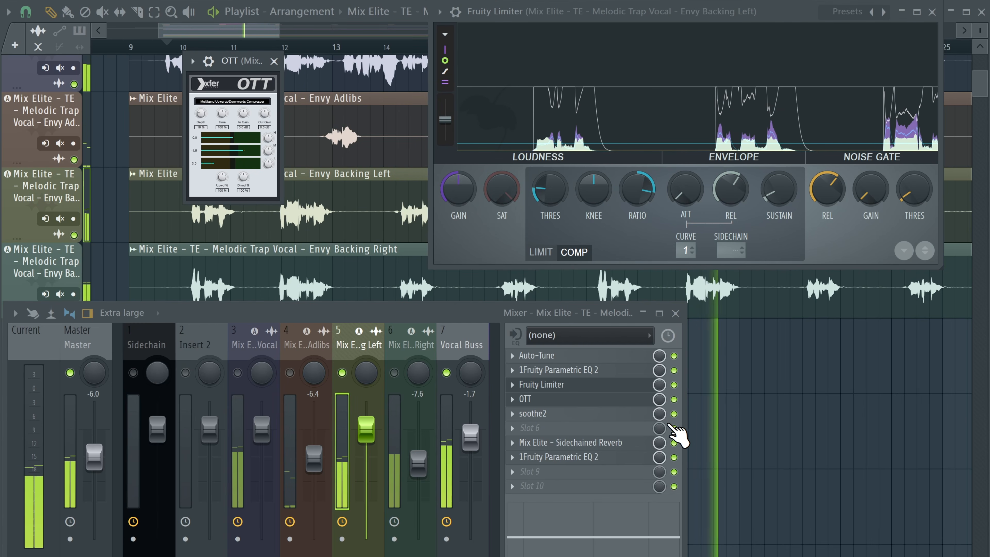
Step: Play the track while toggling the Backing Left channel on and off to compare, and close the open plugin windows
key("space")
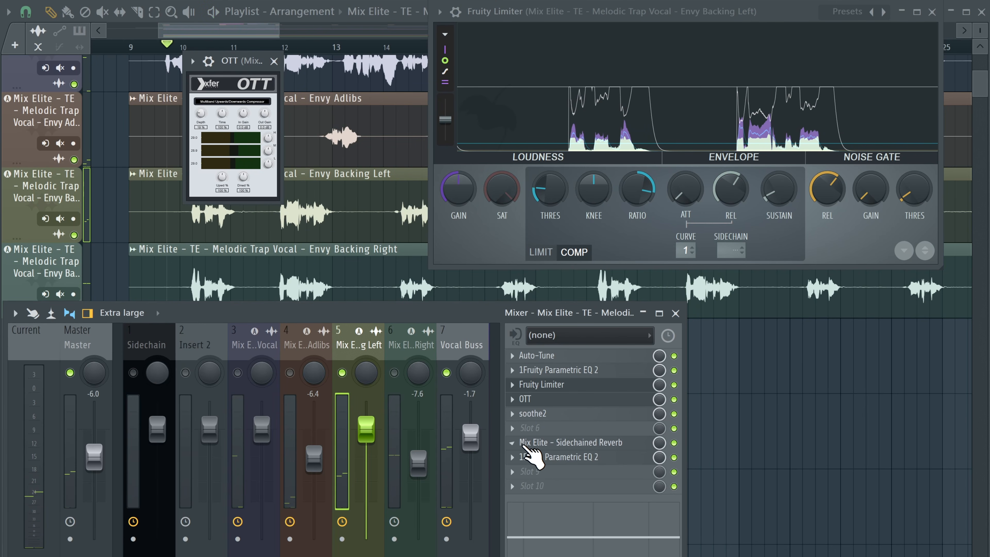
right_click(341, 372)
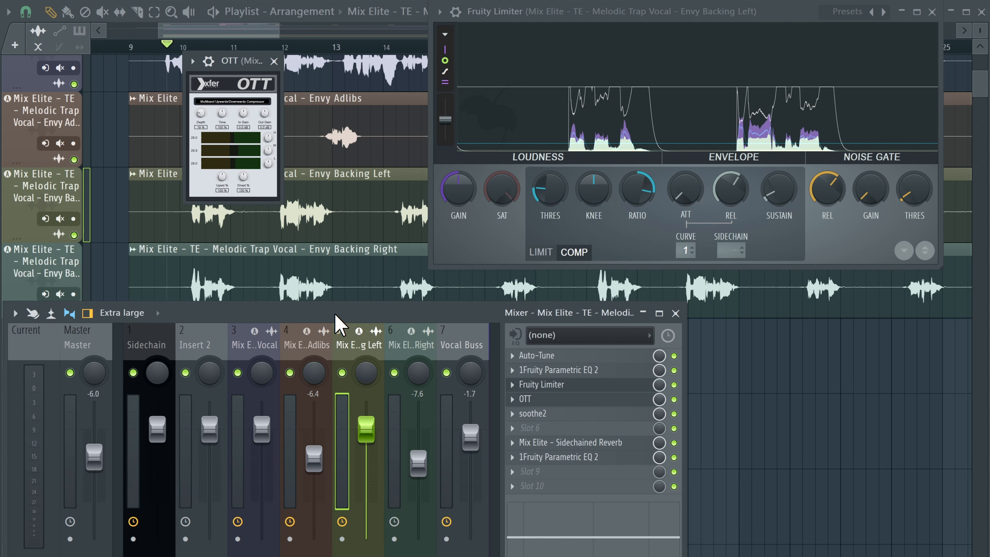
left_click(342, 372)
key("space")
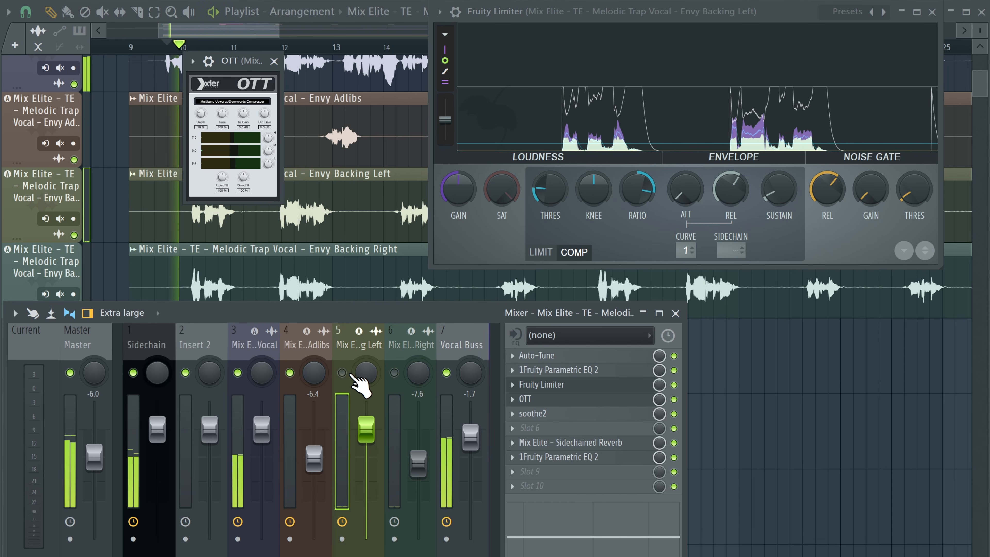
left_click(343, 373)
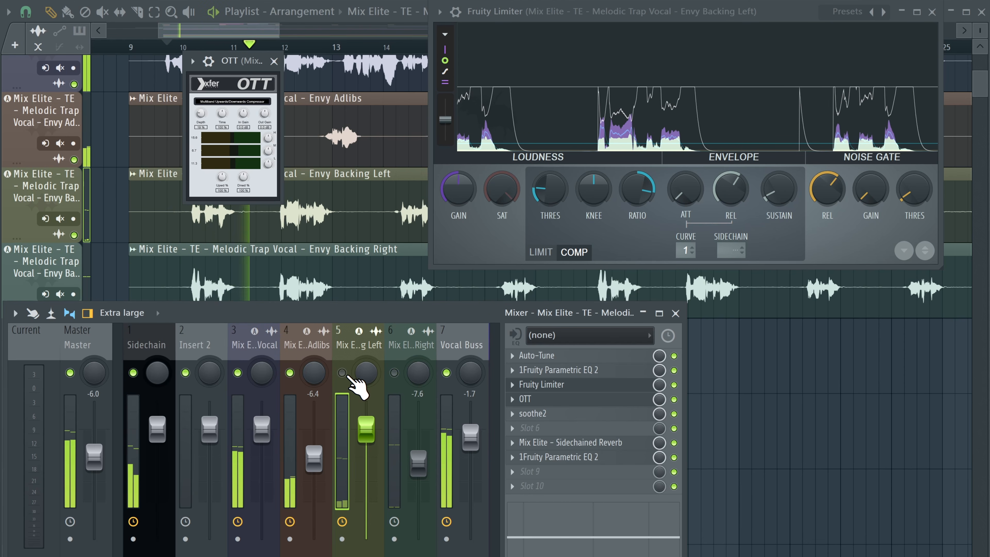
left_click(287, 8)
key("space")
scroll(299, 151, "down", 1)
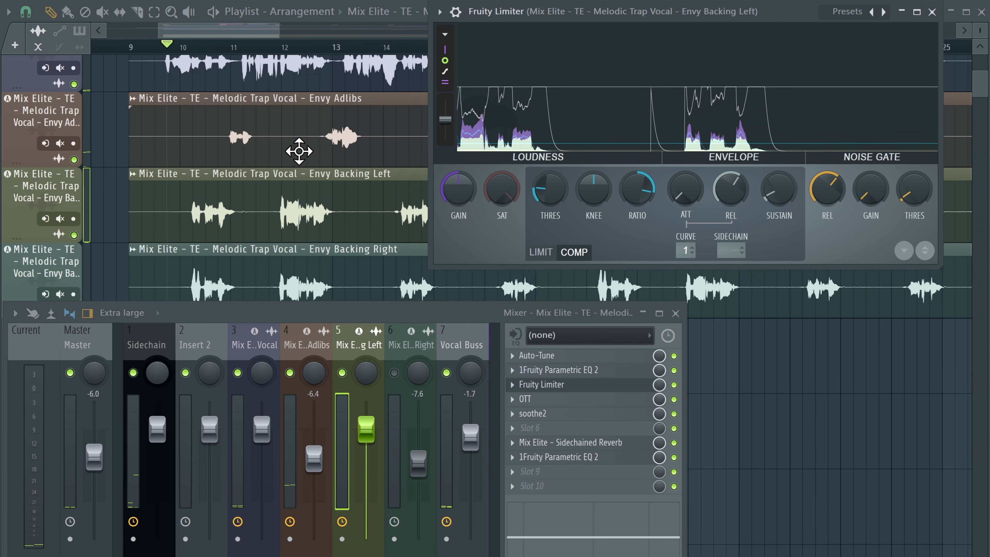
left_click(932, 12)
scroll(444, 66, "down", 3)
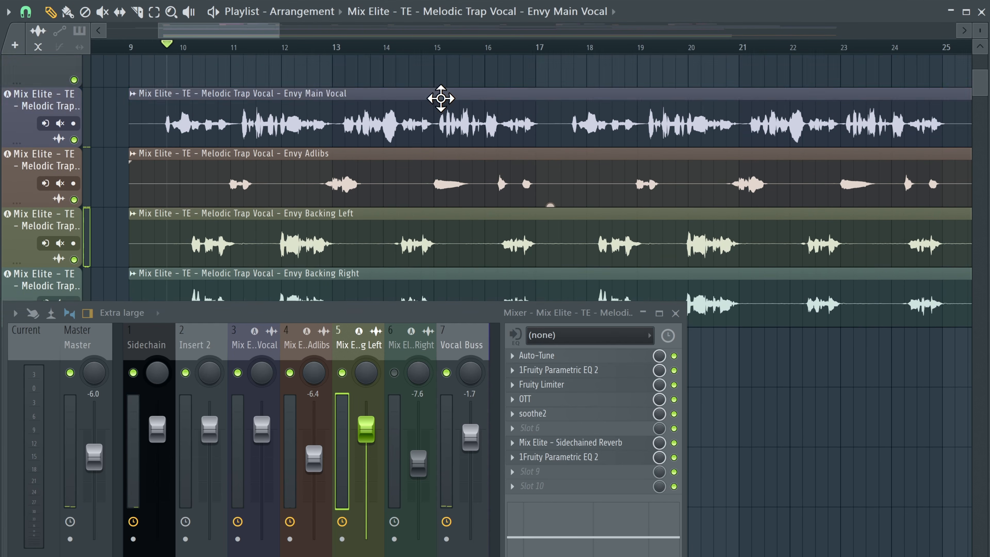
Step: Remove the Sidechained Reverb and the second Parametric EQ 2 from the Backing Left channel
right_click(341, 373)
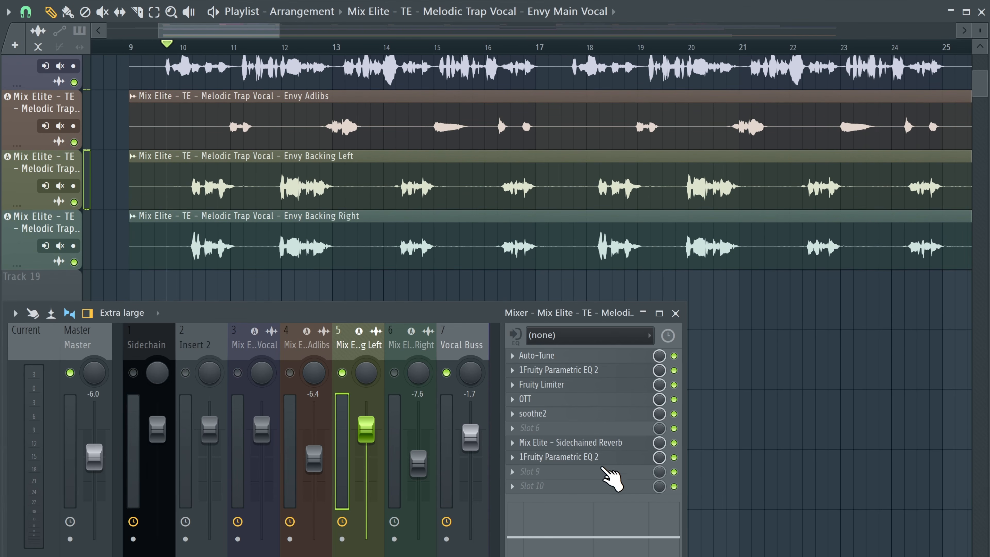
left_click(515, 444)
left_click(537, 269)
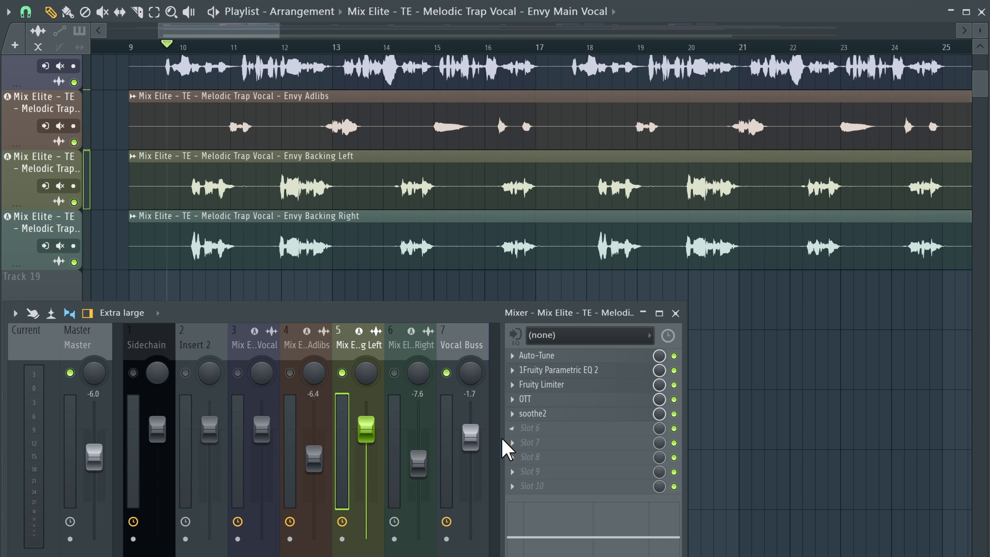
Step: Insert Fruity Reeverb 2 into the Backing Left's sixth effect slot
left_click(510, 429)
left_click(513, 495)
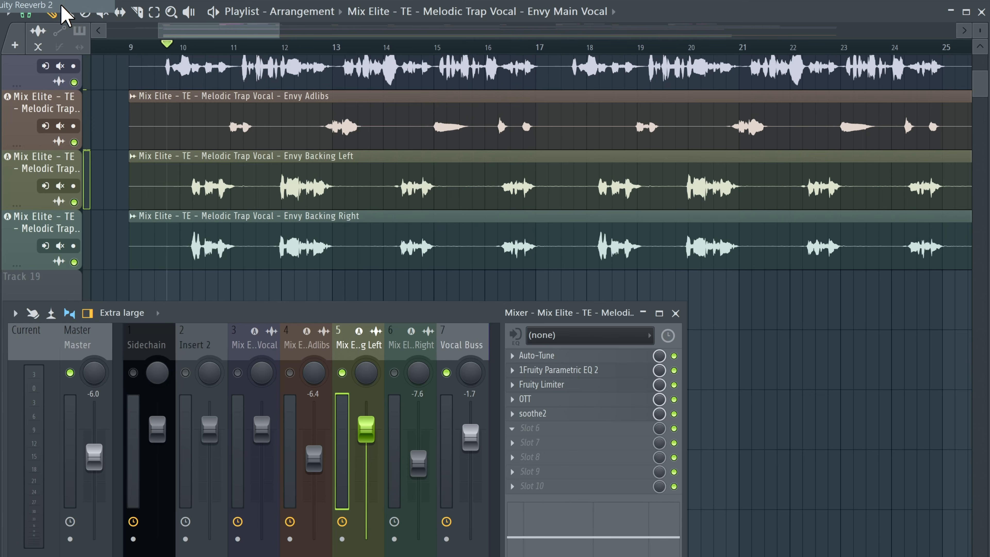
left_click_drag(272, 148, 271, 160)
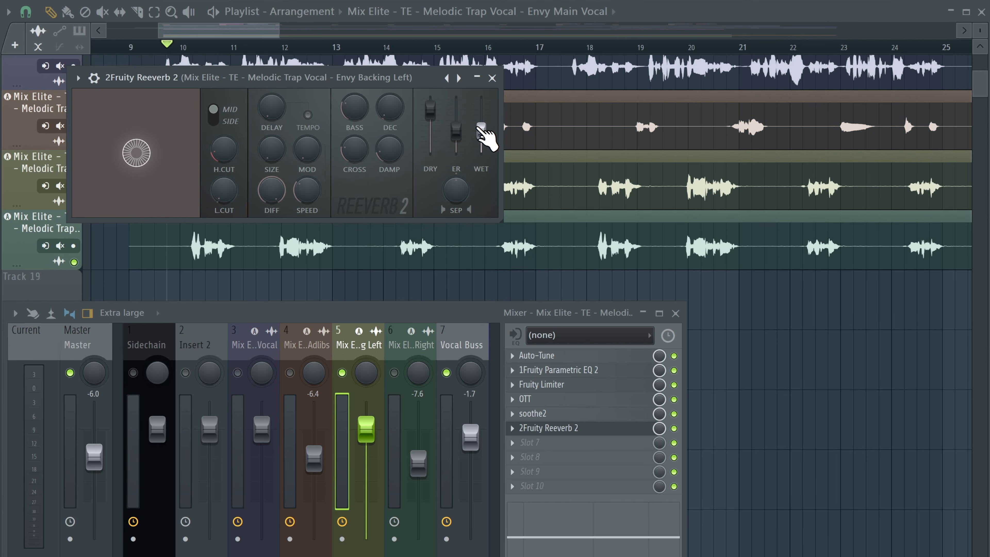
Step: Lower Fruity Reeverb 2's wet level on the Backing Left during playback
key("space")
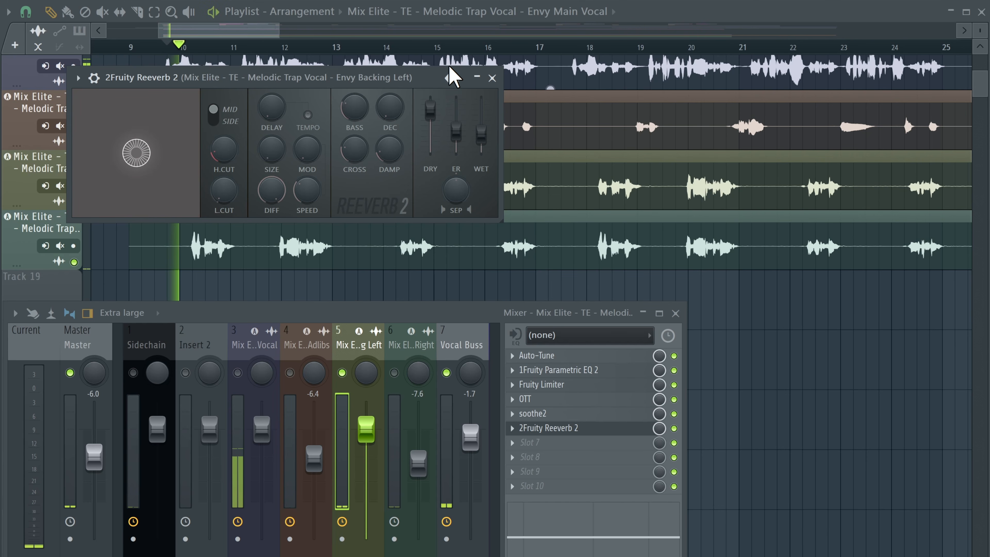
mouse_move(482, 134)
left_mouse_down()
mouse_move(482, 125)
mouse_move(482, 151)
left_mouse_up()
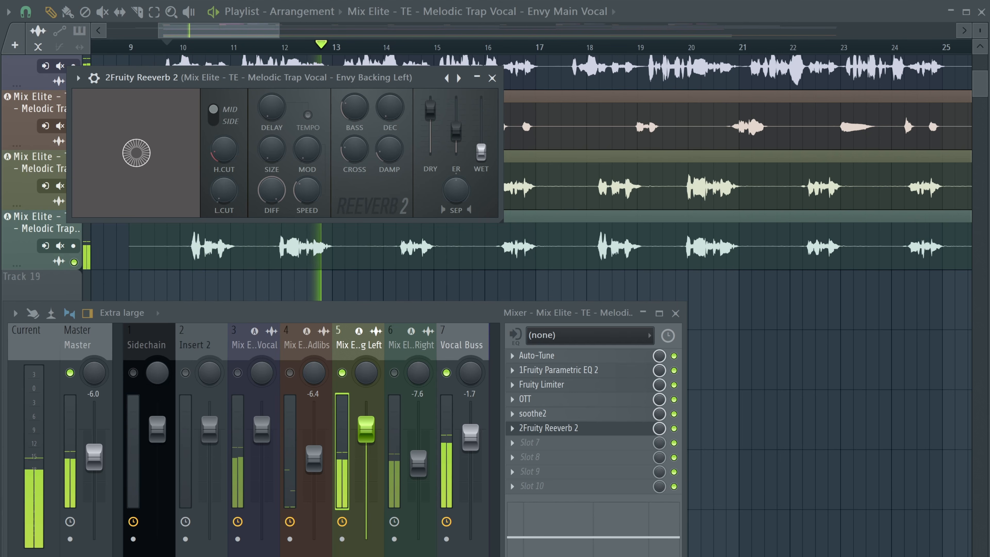
key("space")
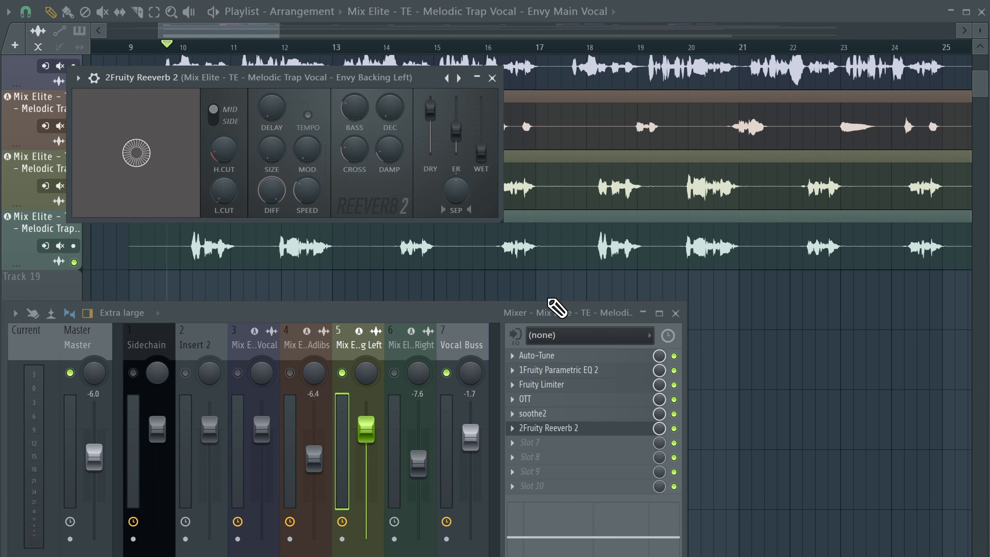
Step: Add Fruity Balance after the reverb on the Backing Left and pan it 100% left
left_click(492, 79)
left_click(585, 428)
left_click(493, 78)
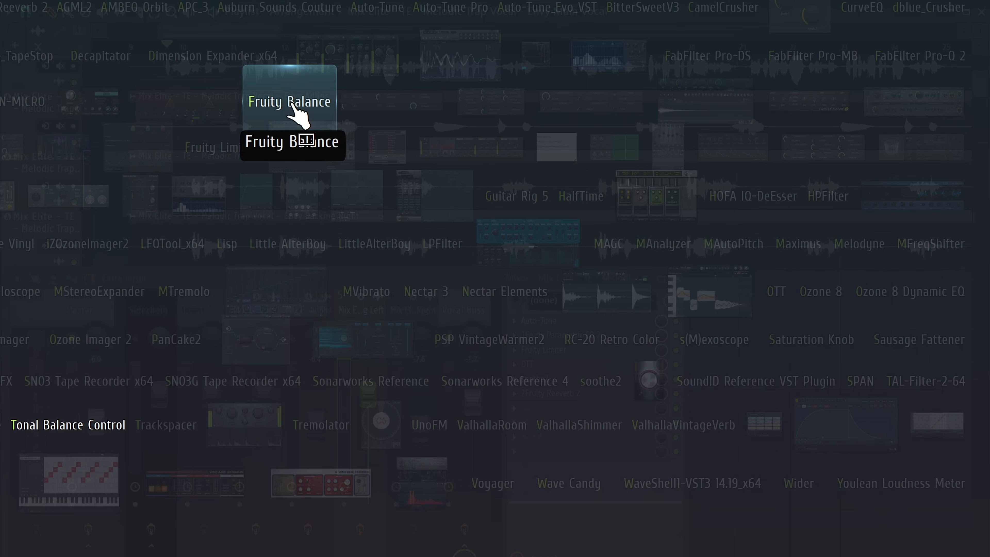
left_click(292, 103)
left_click(293, 104)
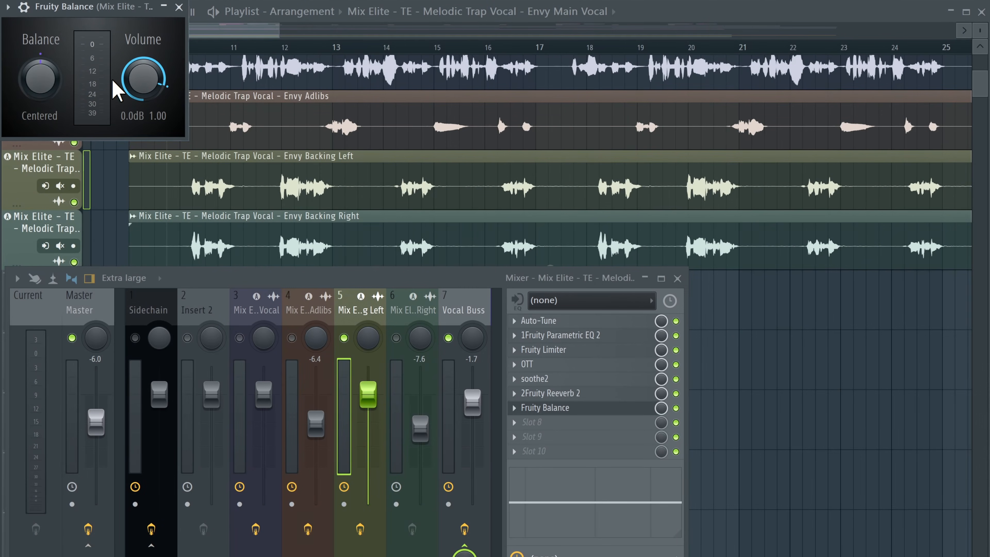
Step: Copy the Backing Left mixer track state onto the Backing Right channel and keep its Backing Right name
right_click(383, 332)
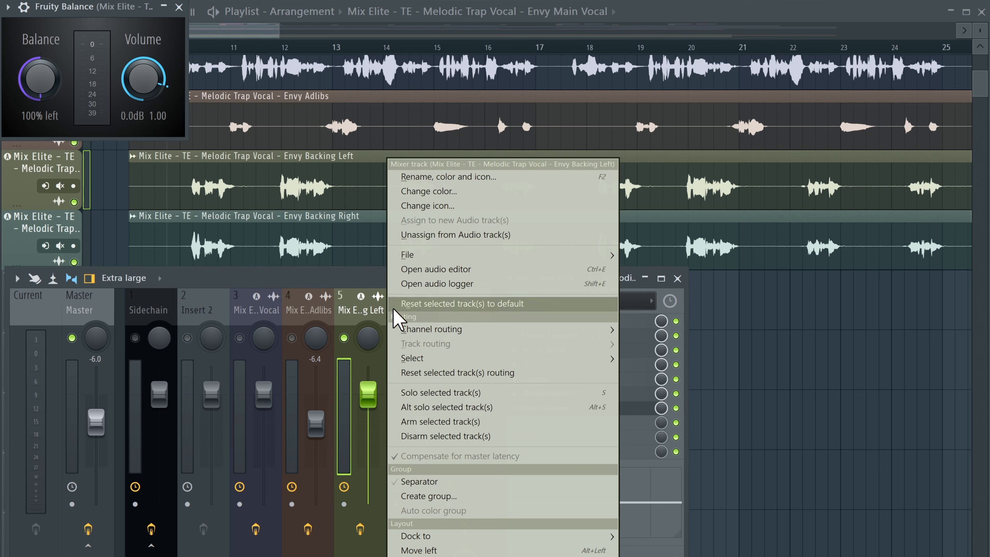
mouse_move(456, 256)
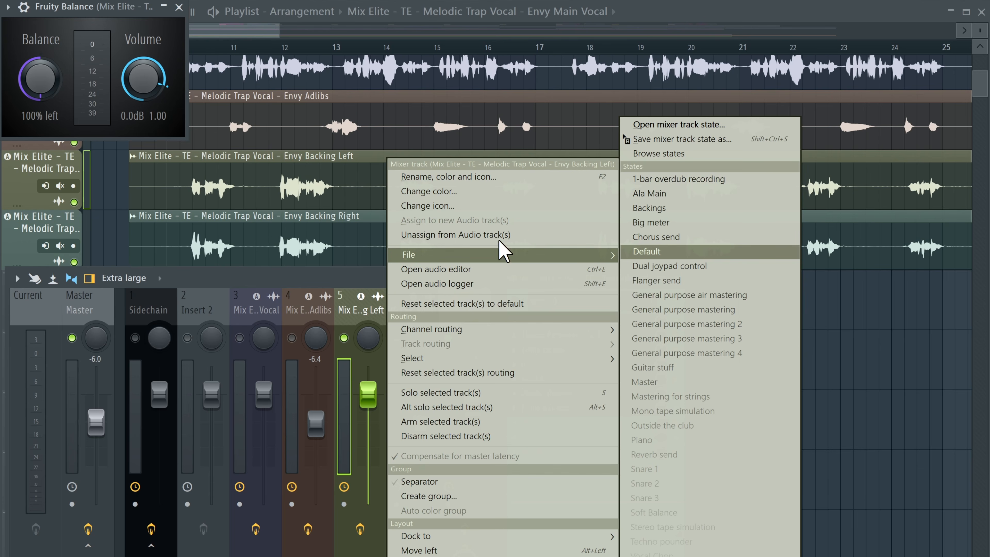
left_click_drag(641, 140, 415, 309)
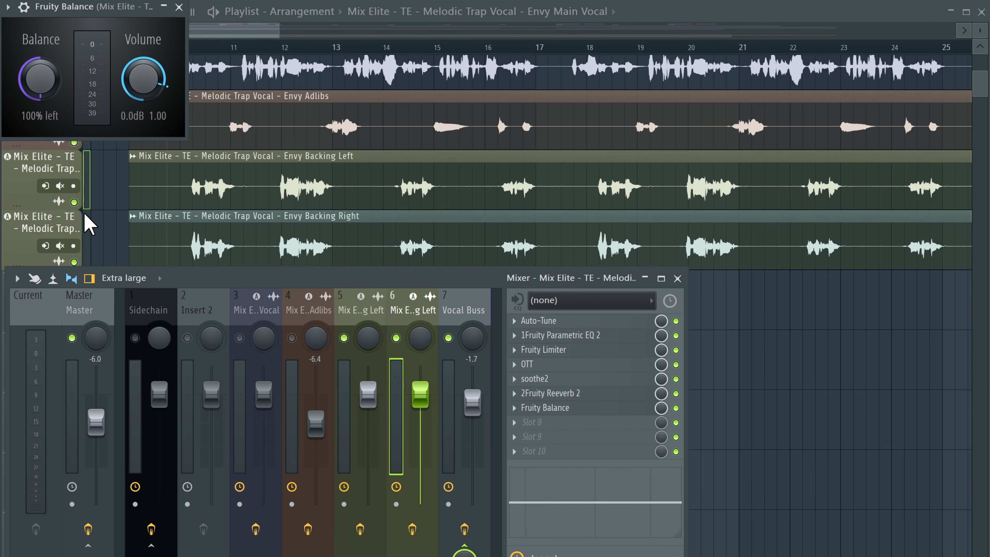
right_click(55, 236)
left_click(98, 262)
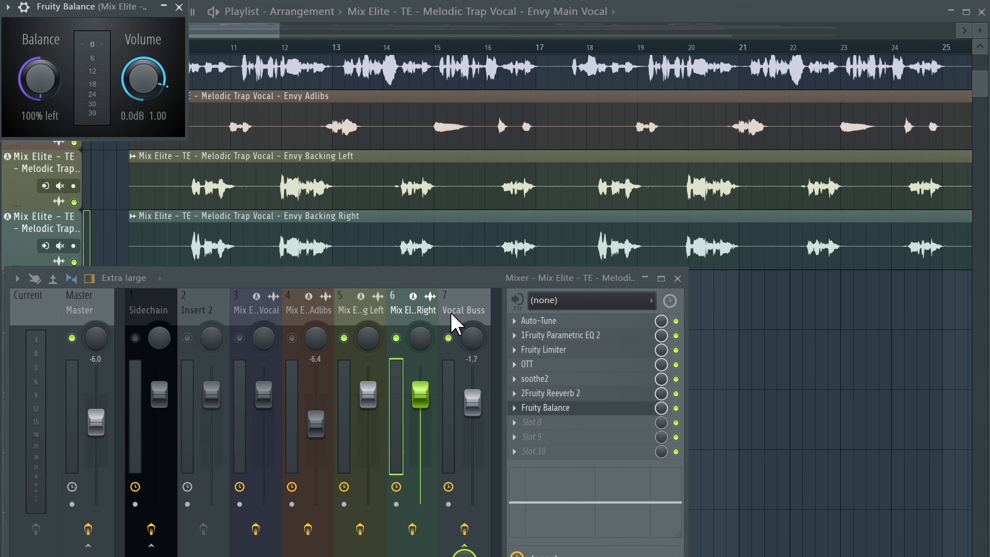
Step: Select both backing channels and lower their faders together to -10.3 dB
left_click(366, 310, "ctrl+shift")
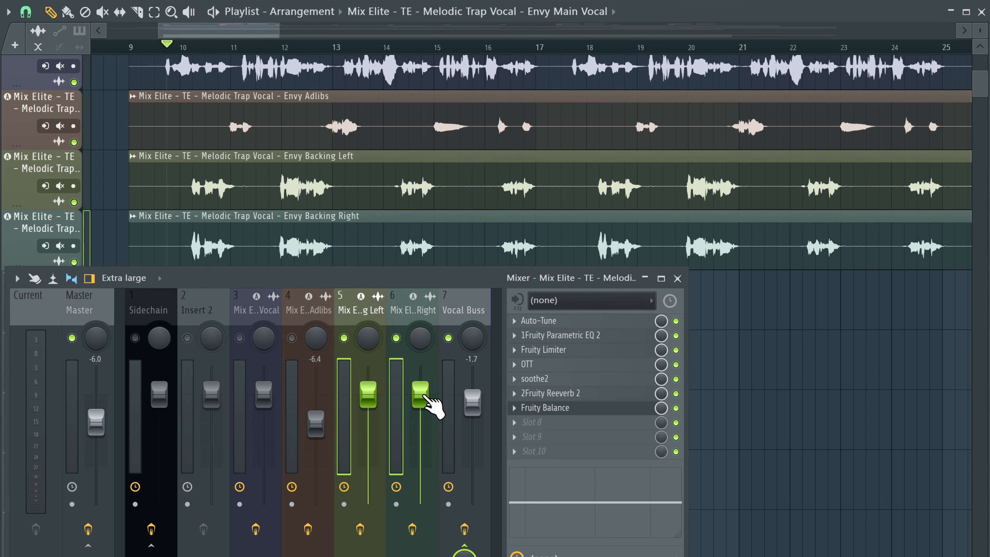
left_click_drag(422, 394, 422, 407)
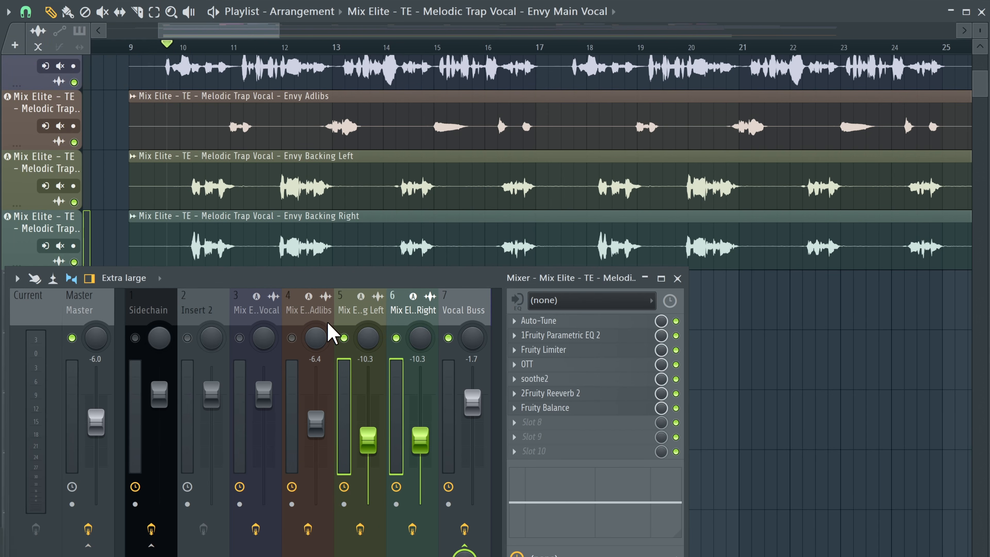
Step: Pull both backing faders down to -11.0 dB while playing the song
key("s")
scroll(184, 166, "down", 3)
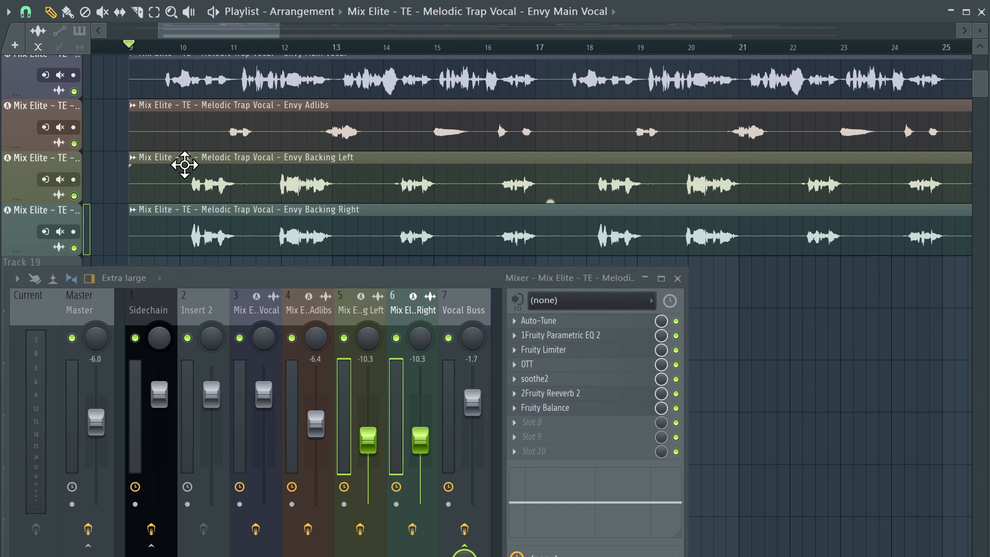
scroll(182, 161, "up", 1)
scroll(182, 160, "down", 1)
key("space")
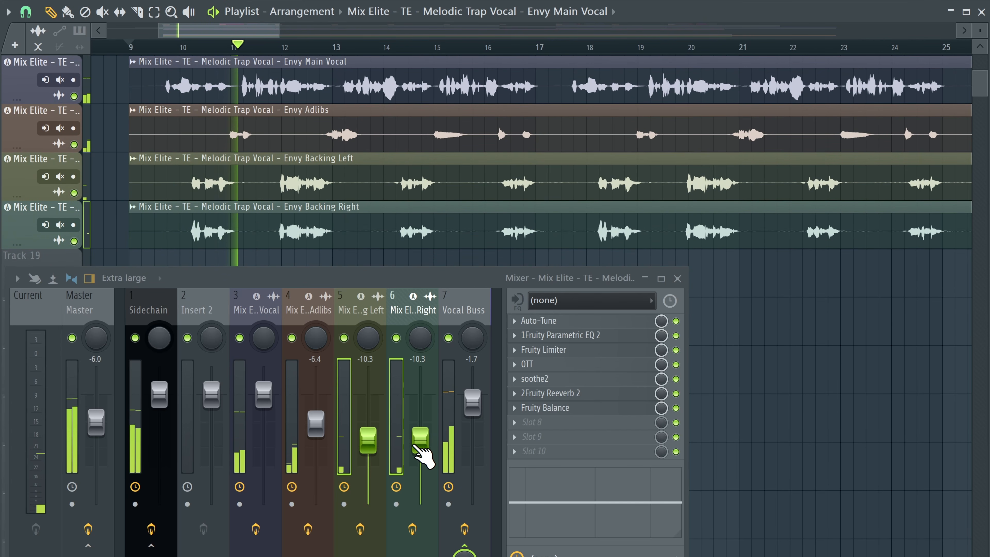
left_click_drag(415, 445, 415, 448)
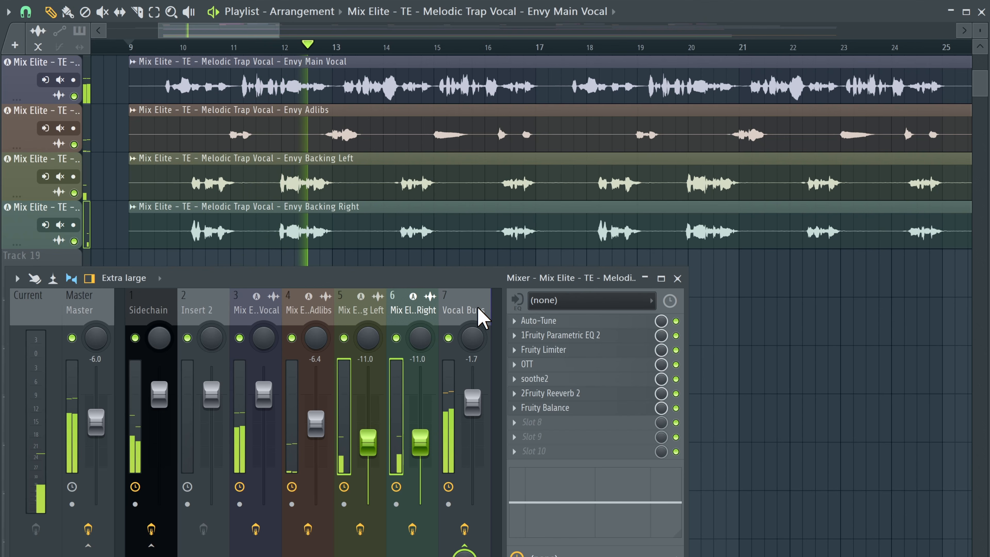
Step: Raise the wet level of the Backing Left's Fruity Reeverb 2 during playback
left_click(466, 315)
left_click(363, 314)
key("space")
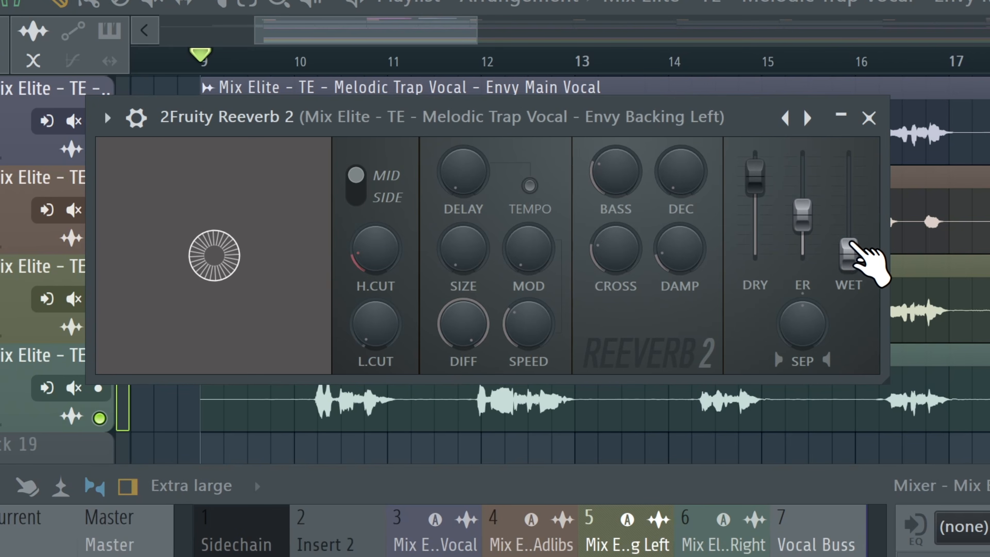
left_click_drag(852, 250, 852, 227)
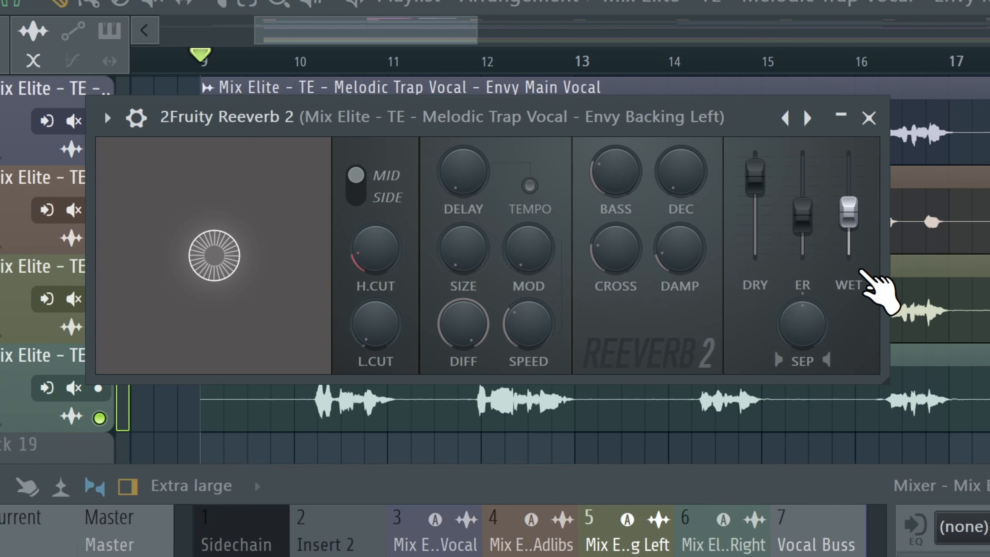
Step: Open the Backing Right channel's Fruity Reeverb 2 and audition its wet level against the Backing Left during playback, then close it
left_click(709, 553)
left_click(550, 393)
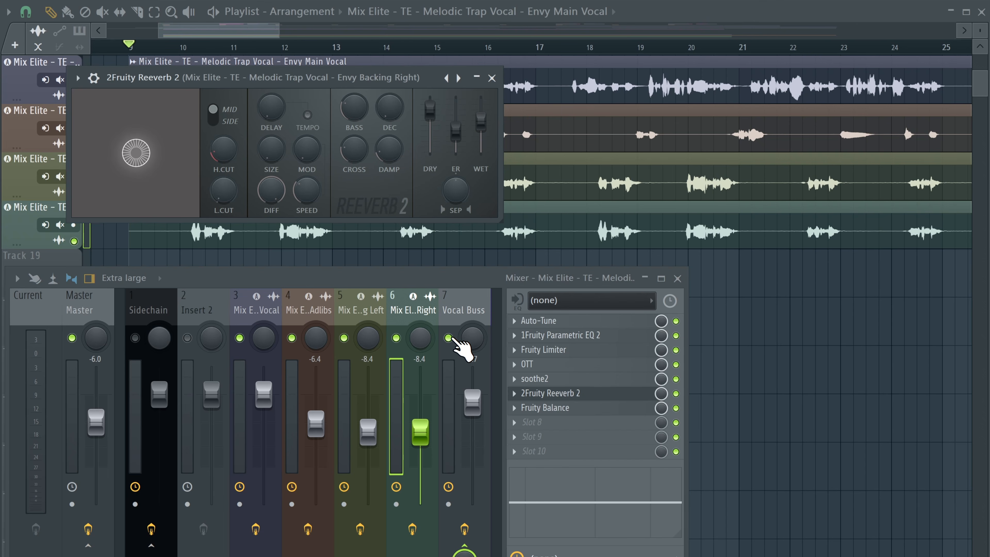
key("space")
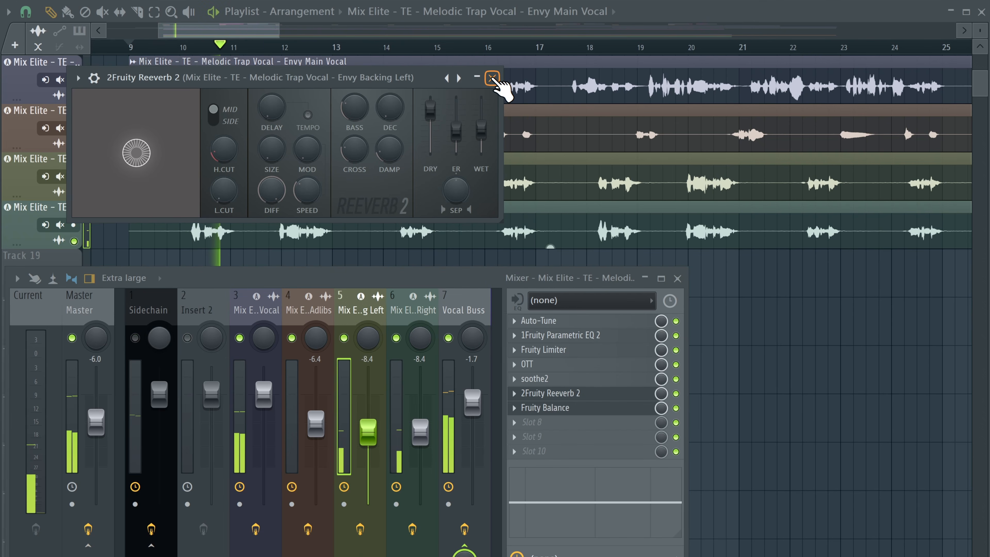
left_click(493, 79)
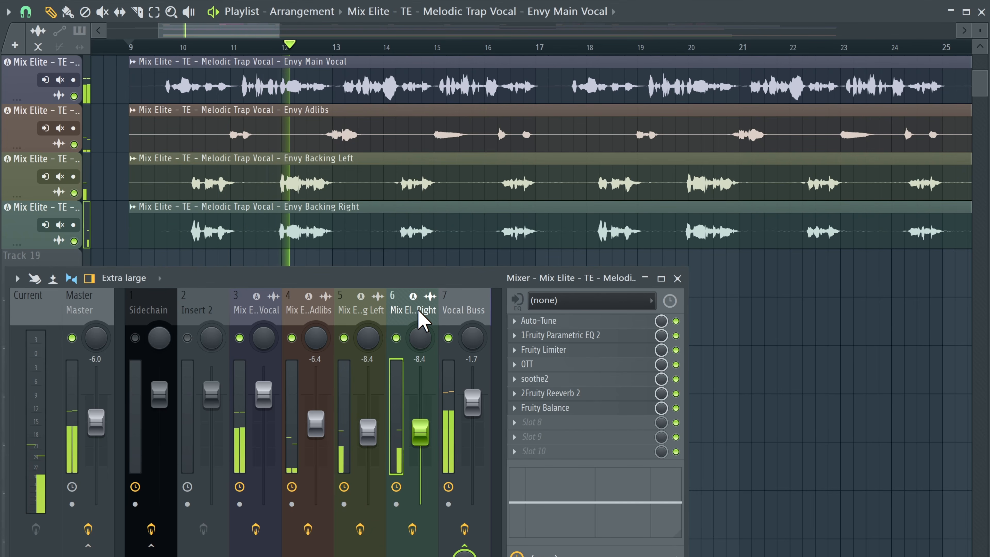
key("space")
Step: Audition the backing vocals from bar 12, toggling the Backing Right channel off to compare it with the Backing Left
left_click(469, 309)
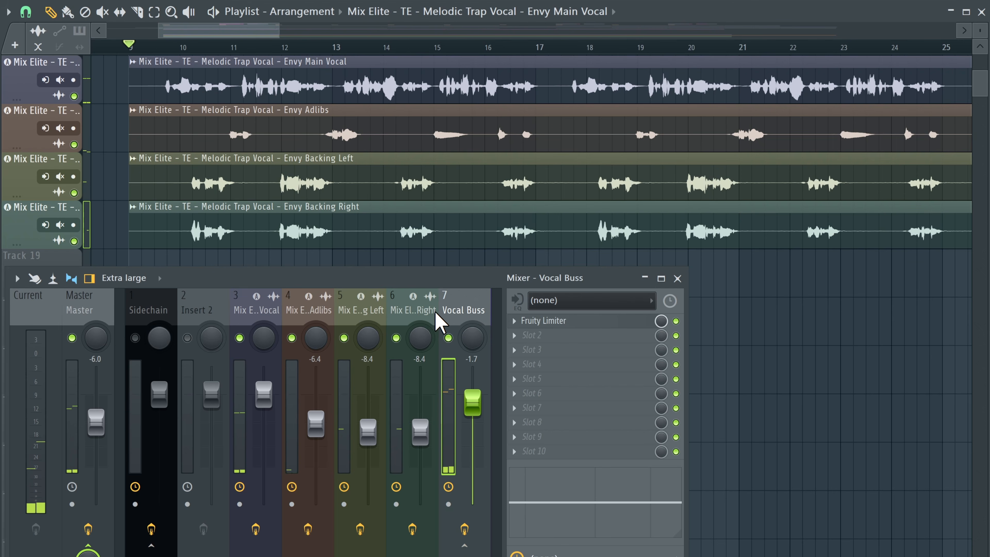
left_click(418, 311)
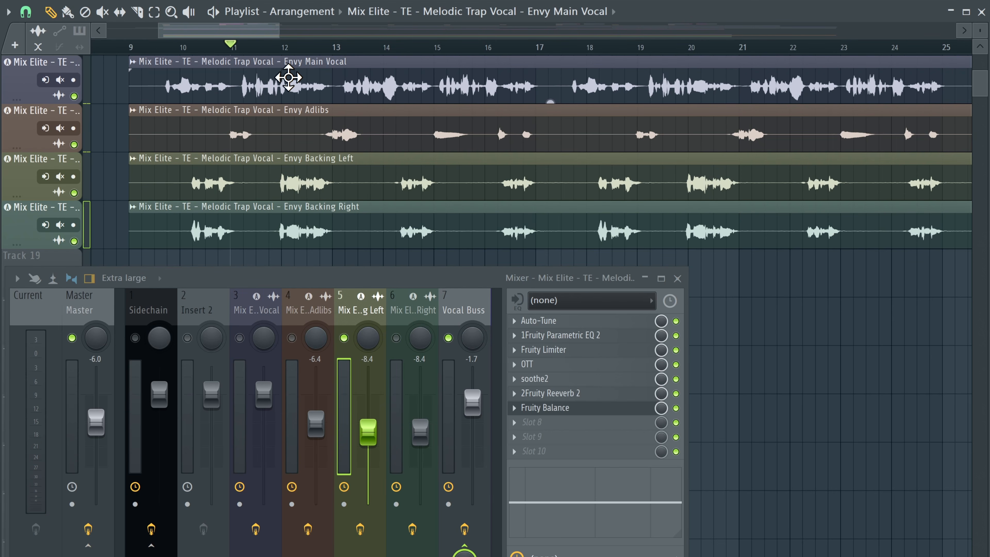
key("space")
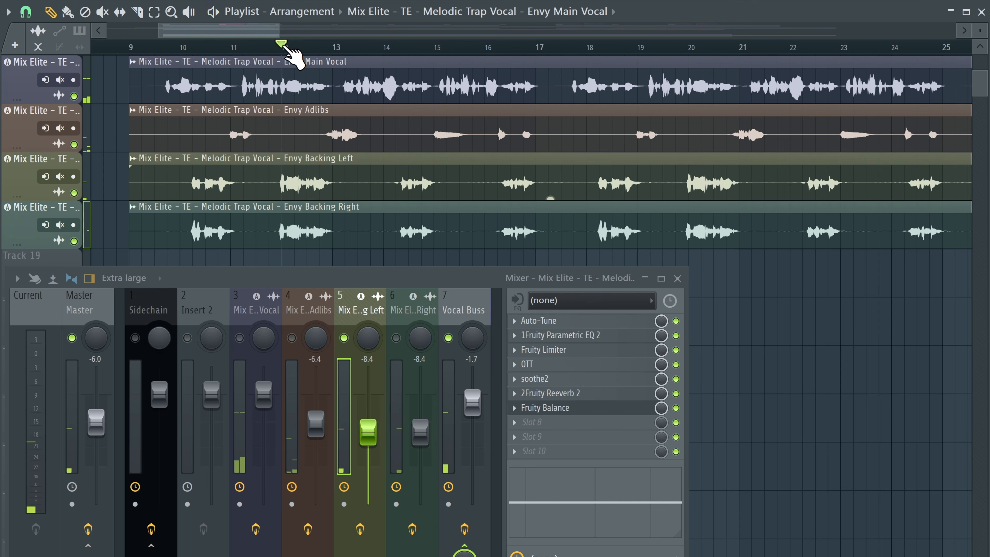
left_click(284, 46)
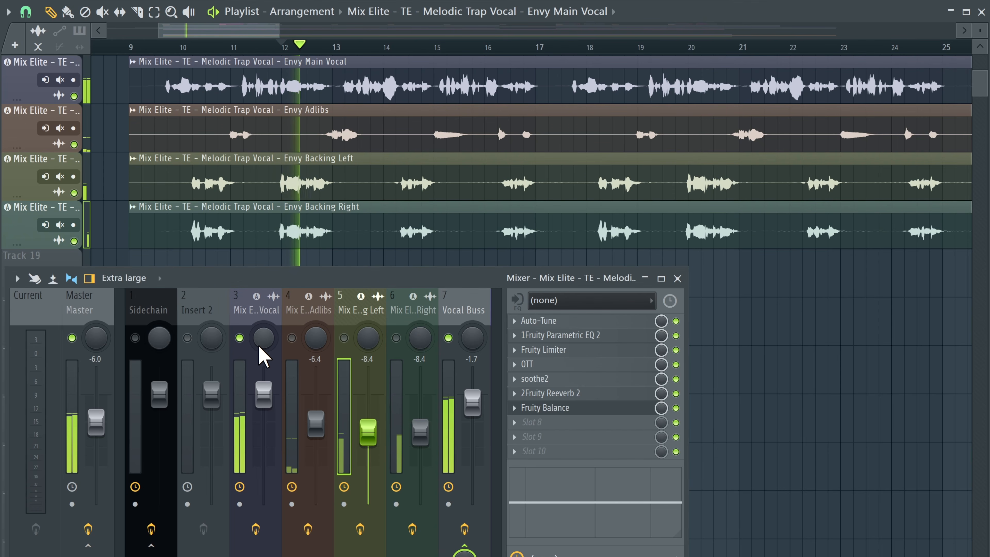
key("space")
left_click(396, 339)
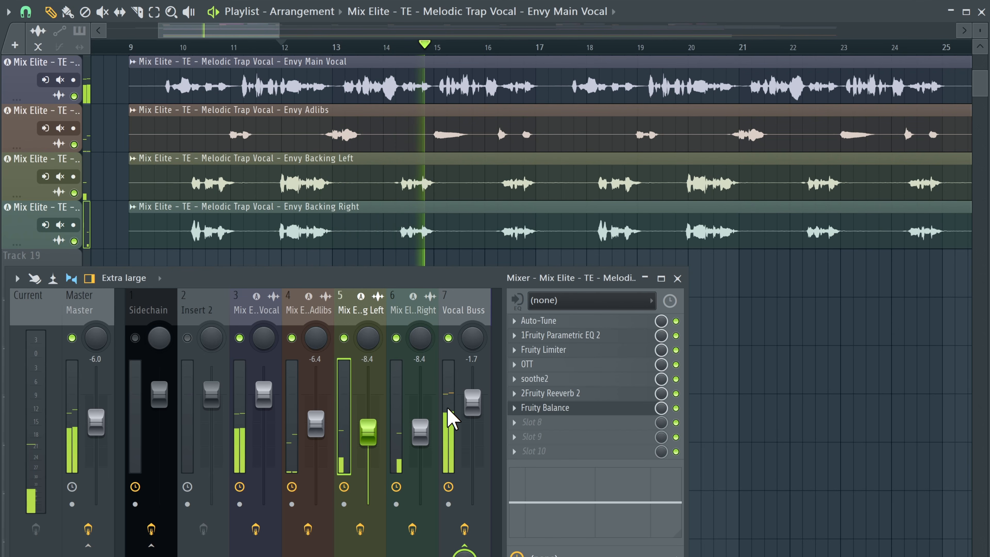
left_click(413, 309)
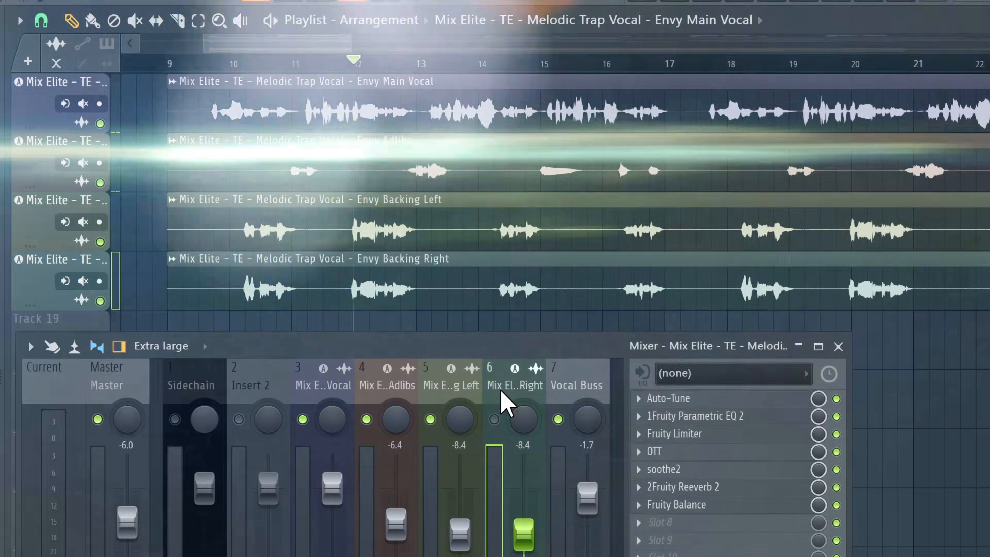
left_click(464, 383)
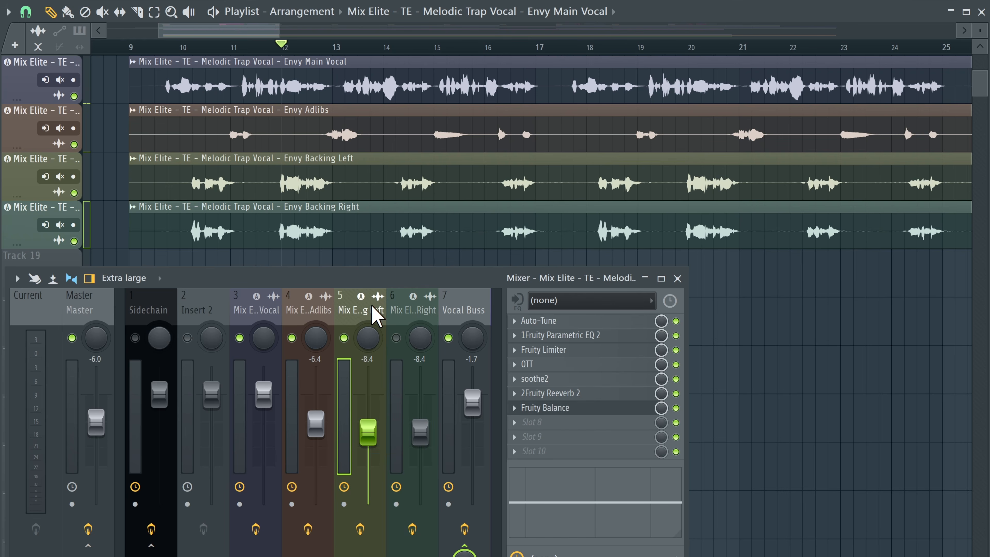
Step: Check the Backing Left channel's Fruity Balance, then open the plugin picker on its next empty effect slot
left_click(618, 405)
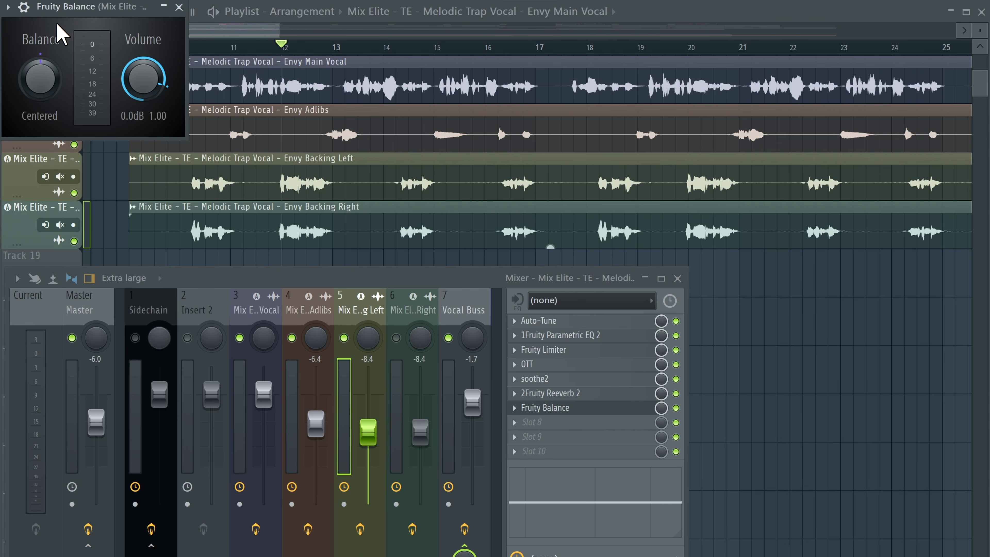
left_click(179, 7)
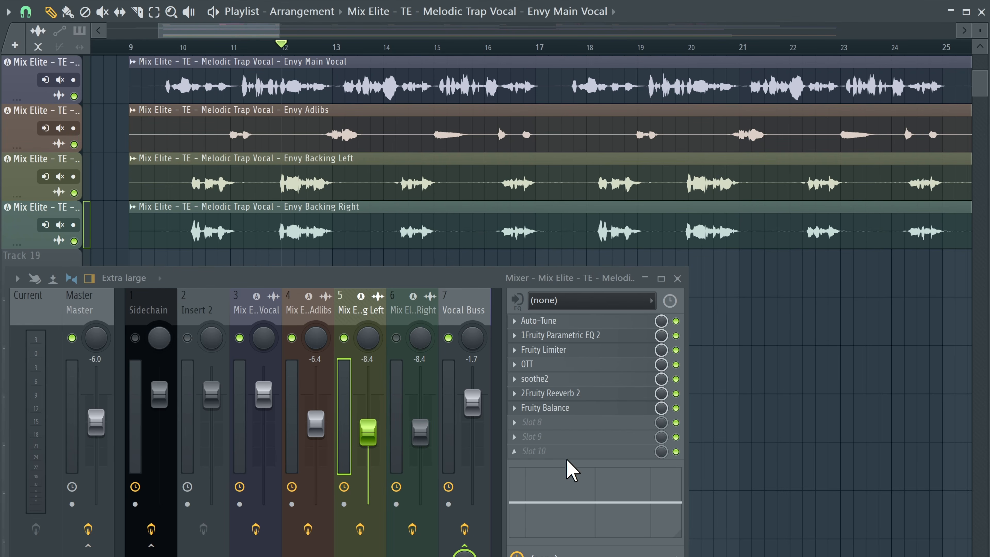
middle_click(535, 428)
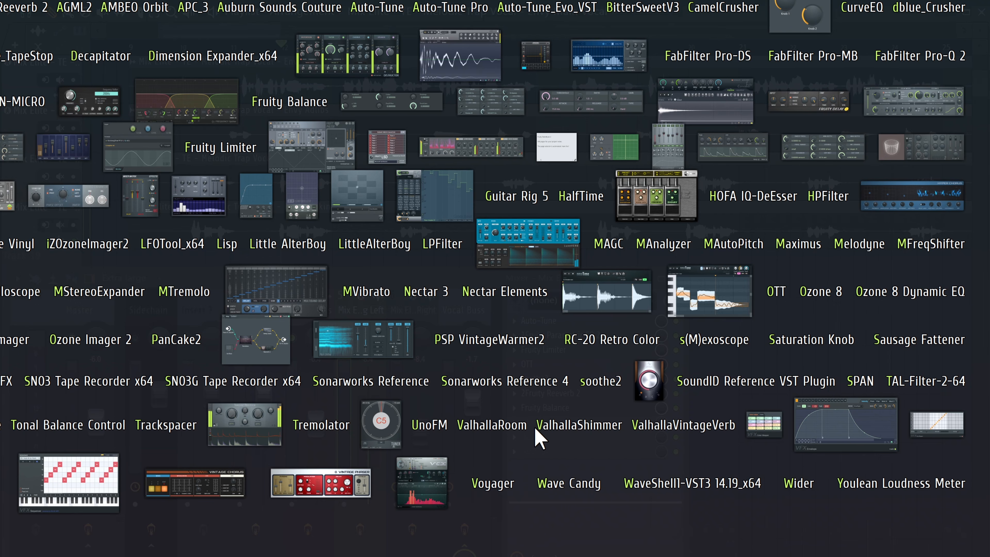
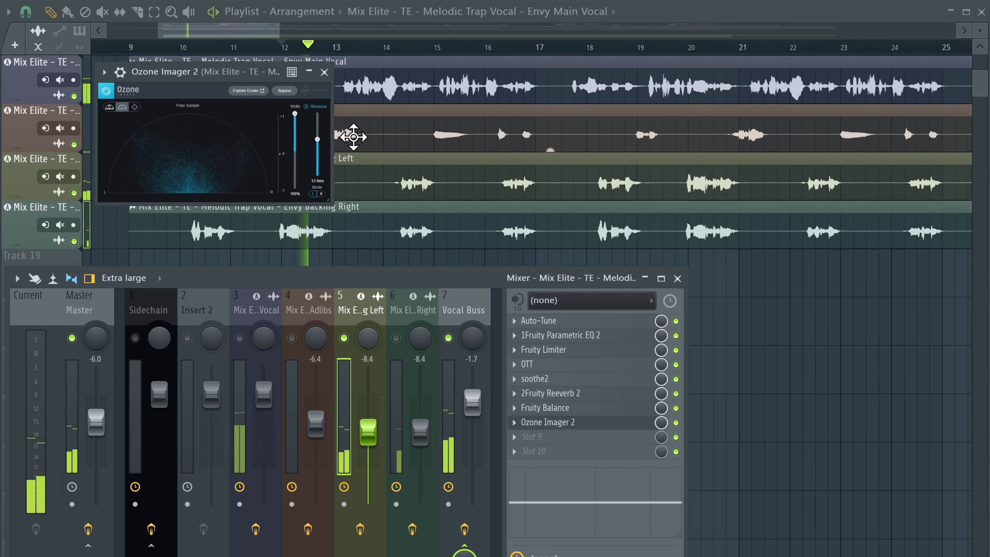
Step: Close Ozone Imager 2, solo the Backing Left channel and lower its fader to about -11.2 dB, then stop playback
left_click(324, 72)
right_click(343, 338)
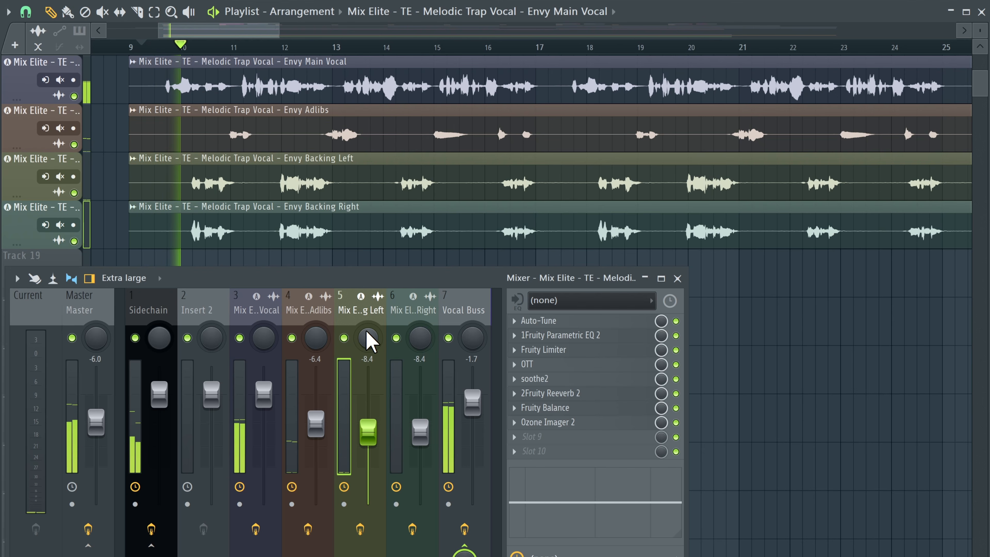
left_click_drag(367, 430, 367, 443)
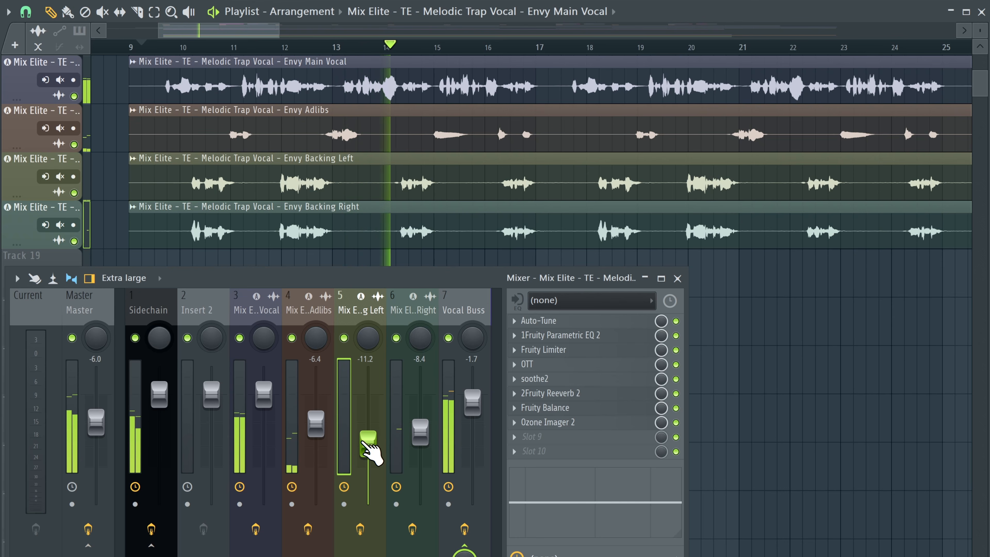
right_click(344, 338)
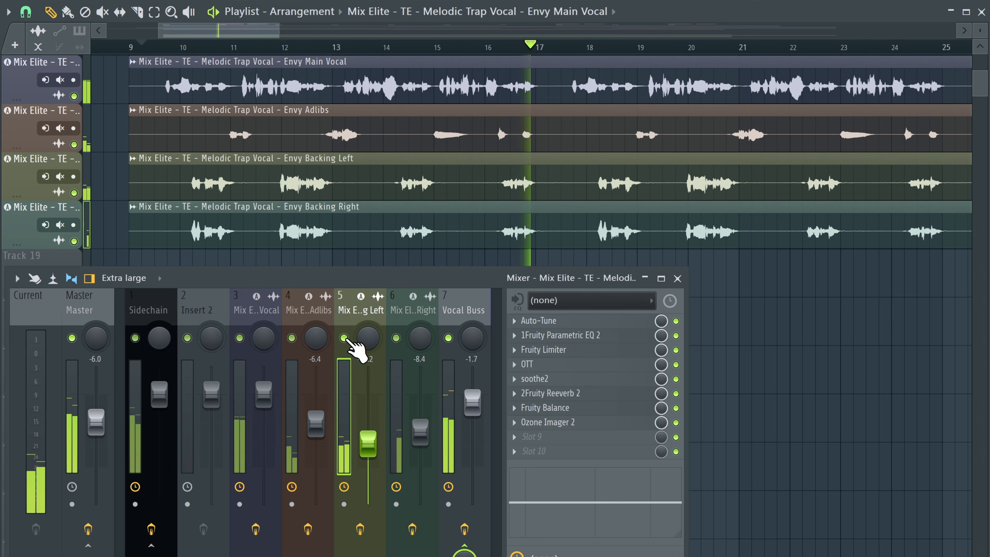
key("space")
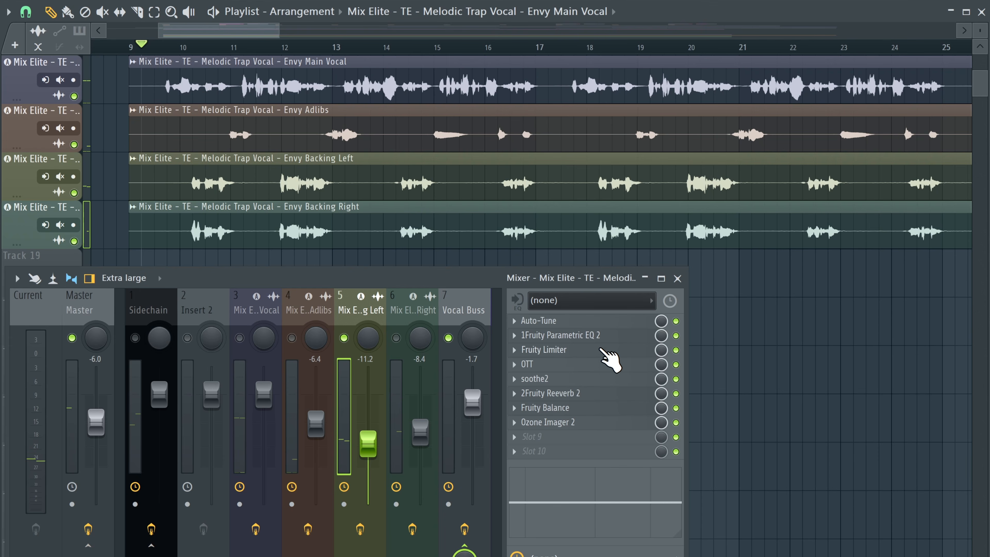
Step: Open the Backing Left's Fruity Parametric EQ 2, lower its top band's frequency slightly, close it and resume playback
left_click(587, 335)
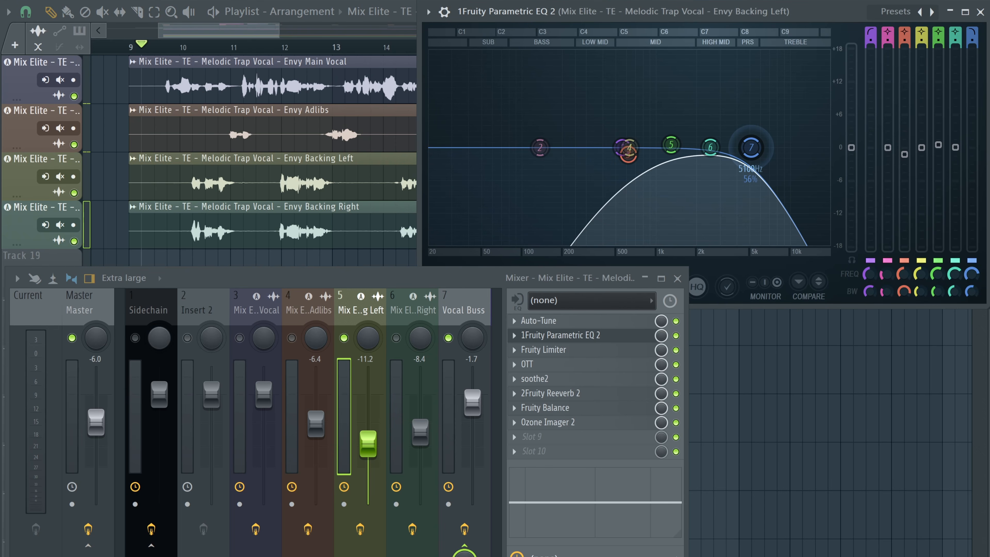
left_click_drag(751, 147, 729, 149)
left_click(980, 12)
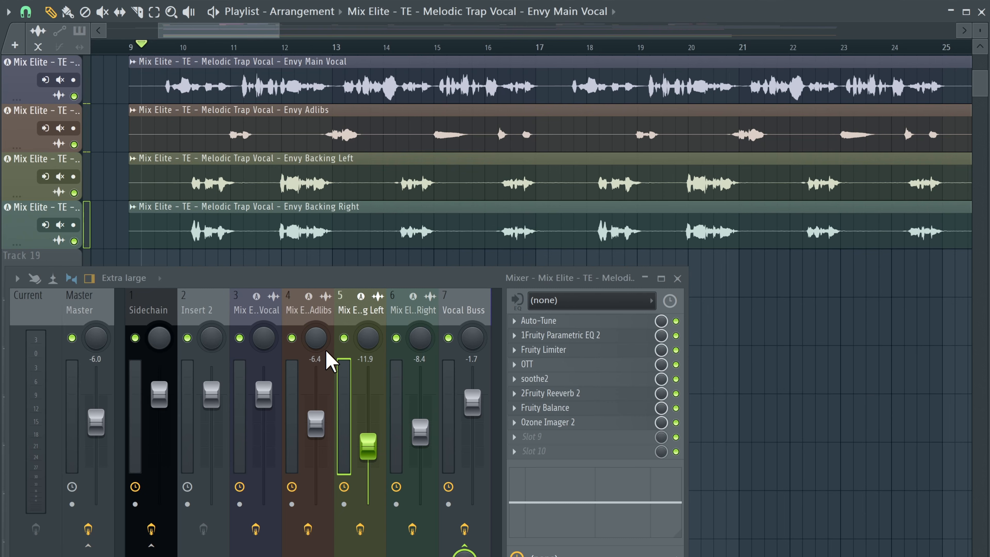
key("space")
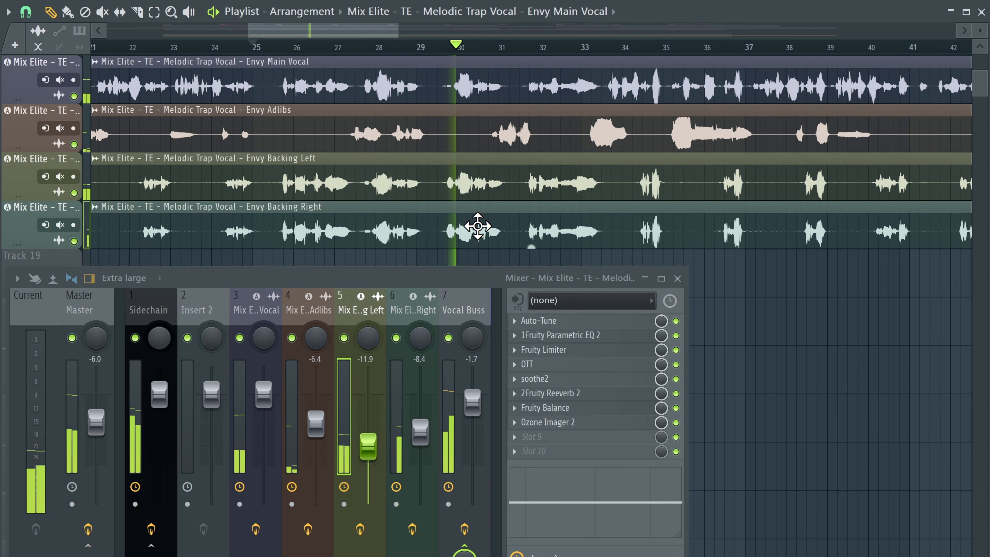
Step: Stop playback and delete Ozone Imager 2 from the Backing Left channel
key("space")
left_click(514, 422)
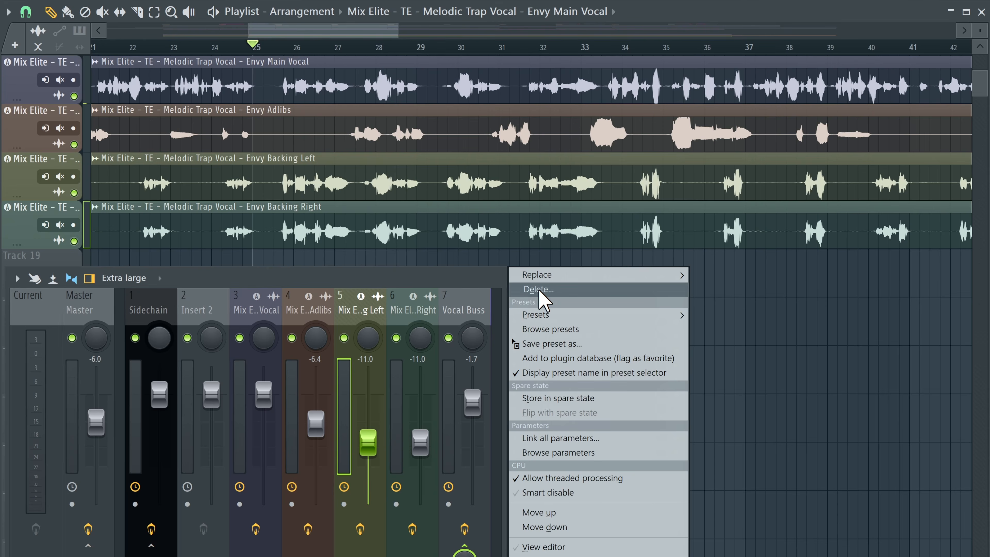
left_click(539, 294)
Step: Check the Backing Left's Fruity Balance and the Backing Right channel during playback, then close the plugin and the mixer
left_click(546, 408)
left_click(420, 353)
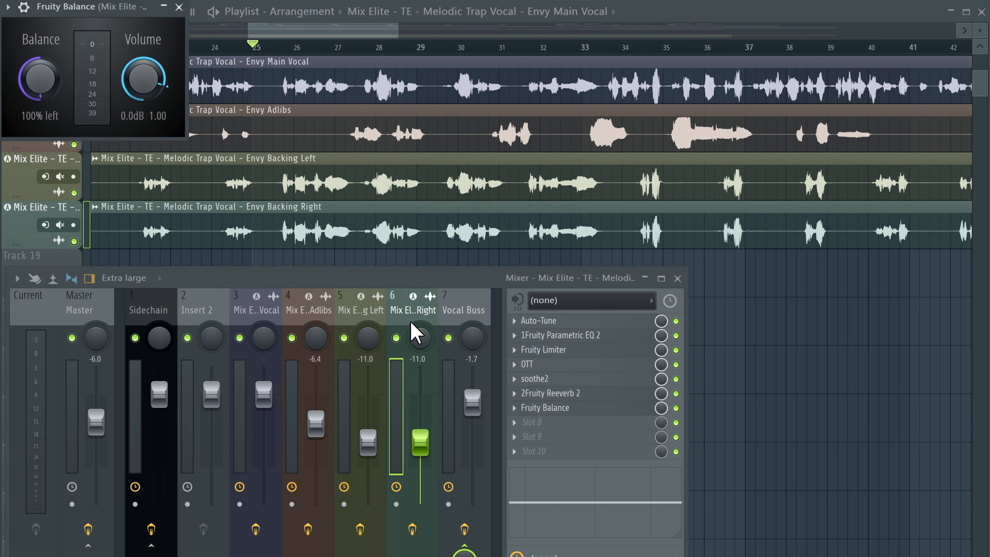
key("space")
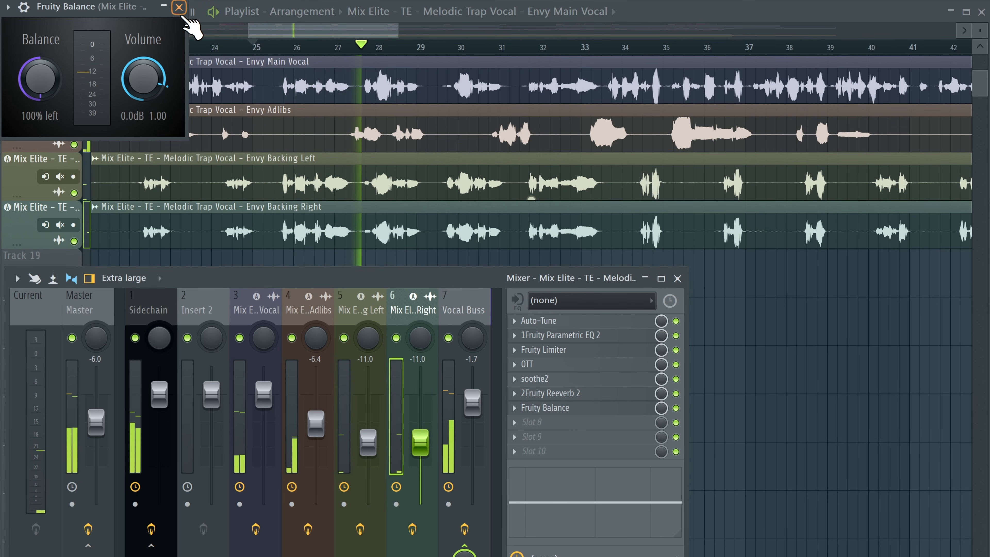
left_click(179, 7)
left_click(677, 279)
Step: Reopen the mixer and browse the Main Vocal, Vocal Buss and Sidechain channels
scroll(496, 222, "up", 2)
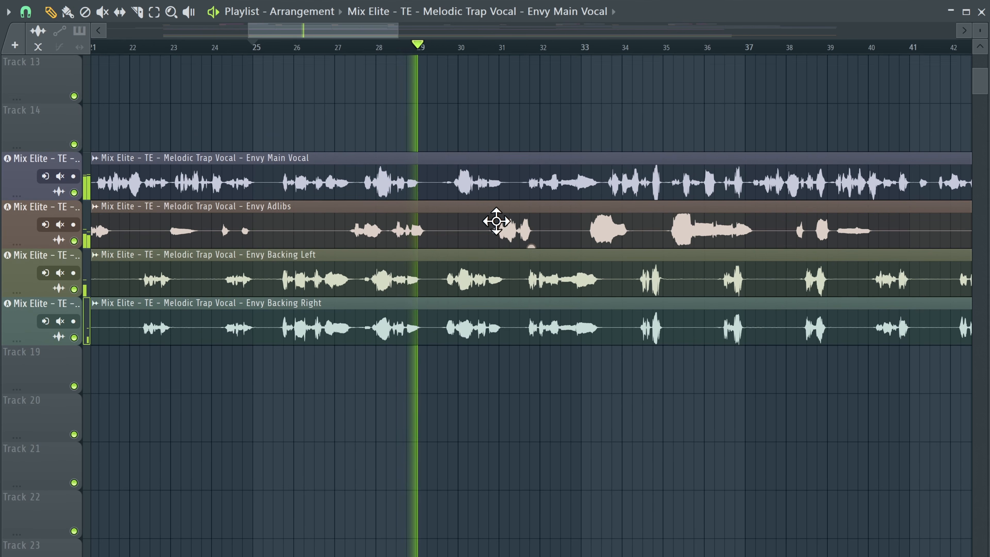
left_click(598, 1)
left_click(255, 310)
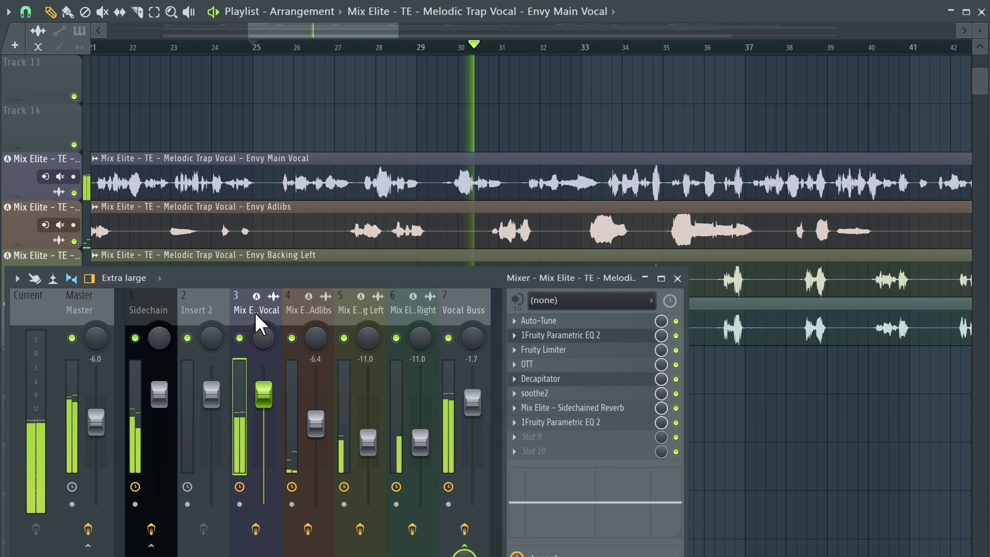
scroll(364, 210, "down", 1)
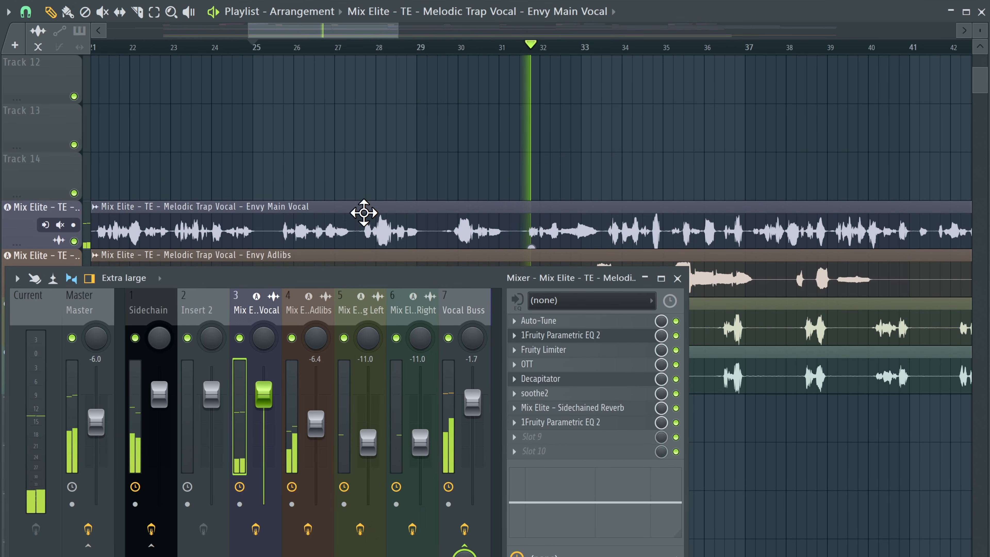
scroll(364, 212, "down", 2)
scroll(363, 212, "down", 1)
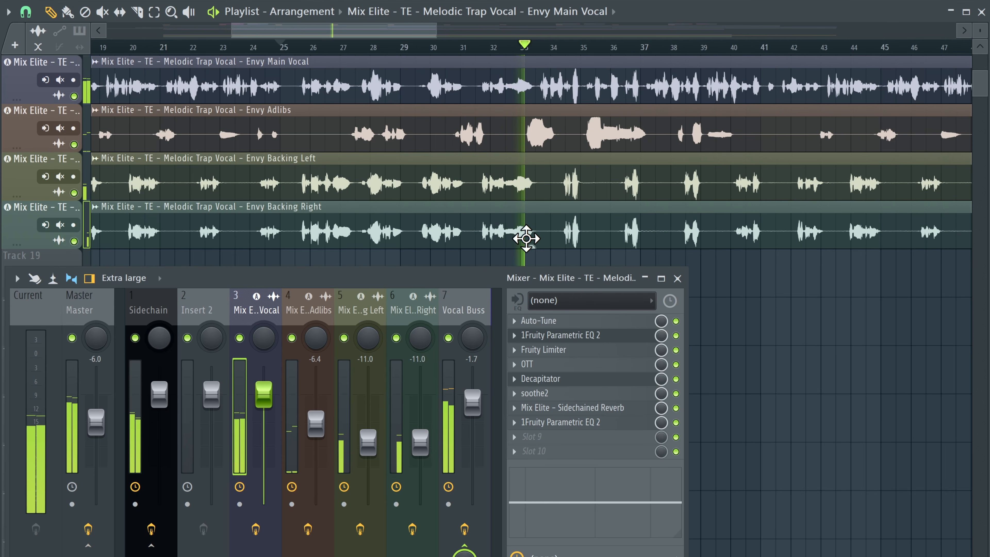
left_click(452, 318)
left_click(253, 316)
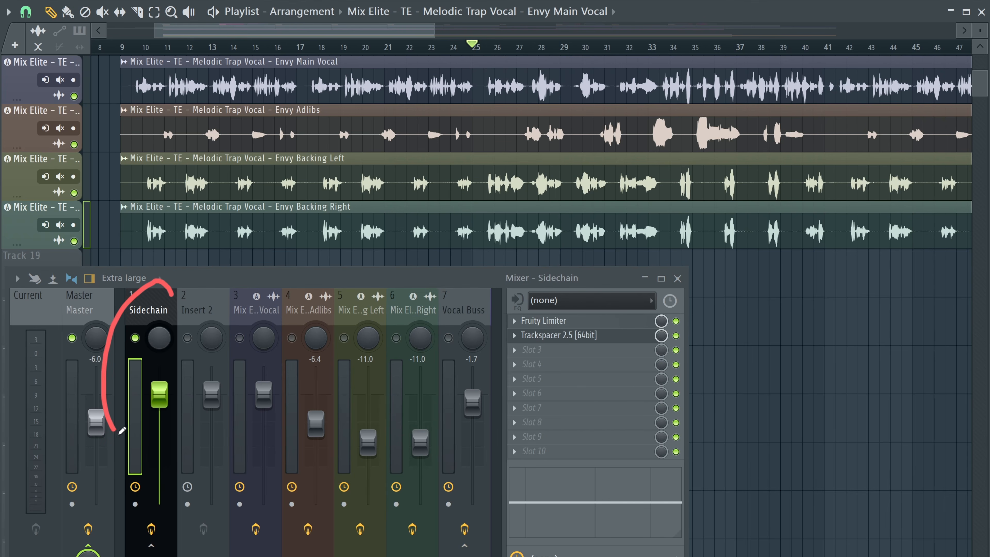
Step: Copy the Main Vocal mixer track's state onto Insert 2
right_click(243, 298)
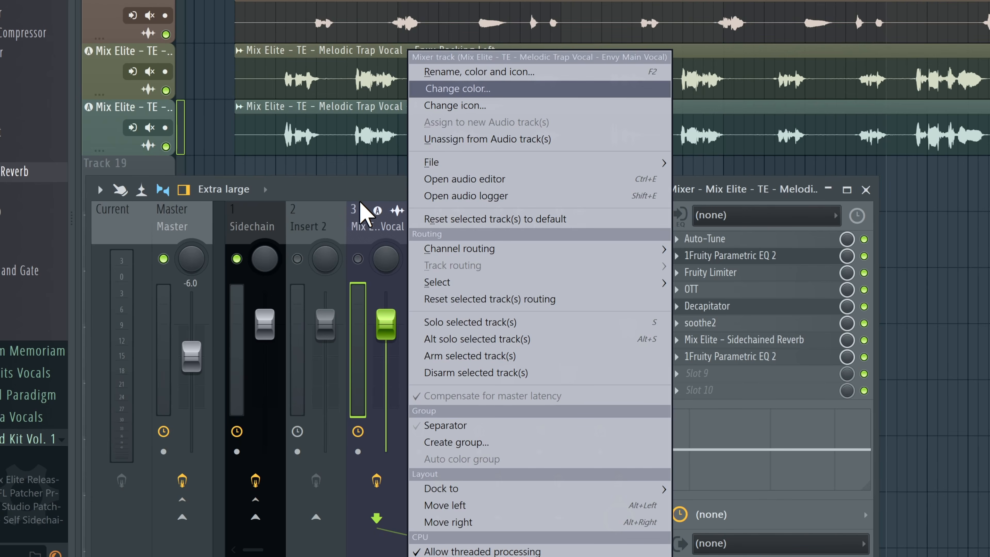
left_click(359, 201)
right_click(381, 223)
mouse_move(556, 162)
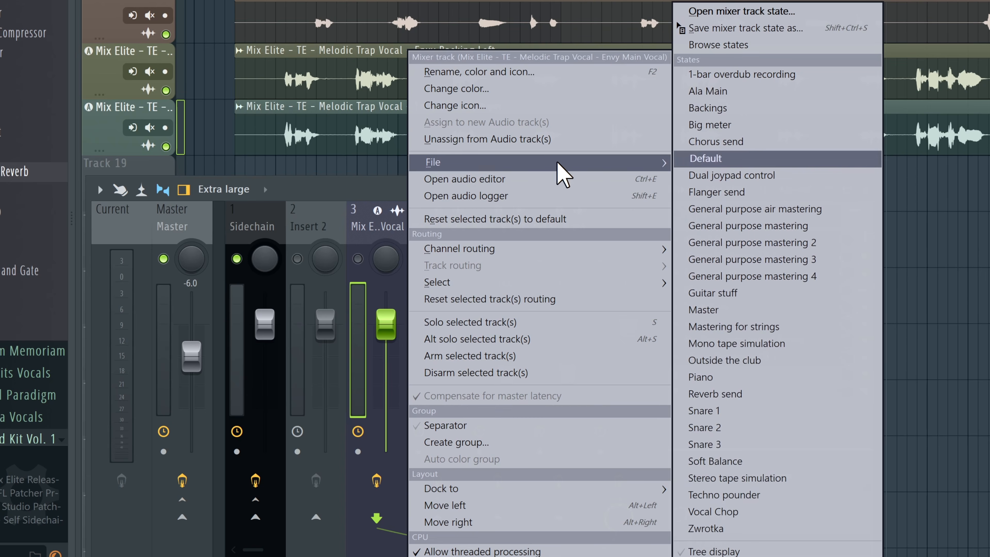
left_click_drag(727, 29, 319, 228)
Step: Rename the Insert 2 mixer track as VOCAL SIGNAL
right_click(320, 229)
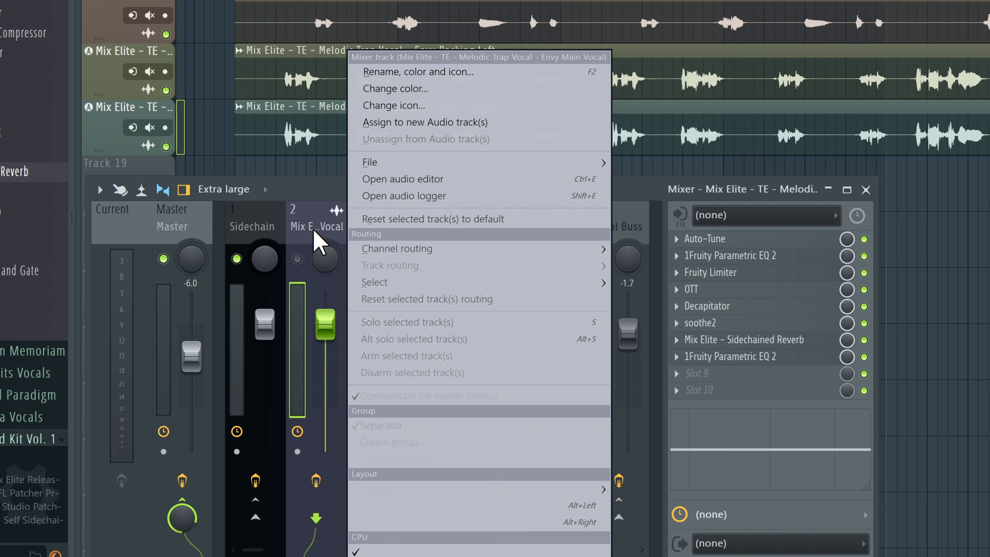
left_click(388, 72)
type("VOCAL SIGNAL")
left_click(384, 74)
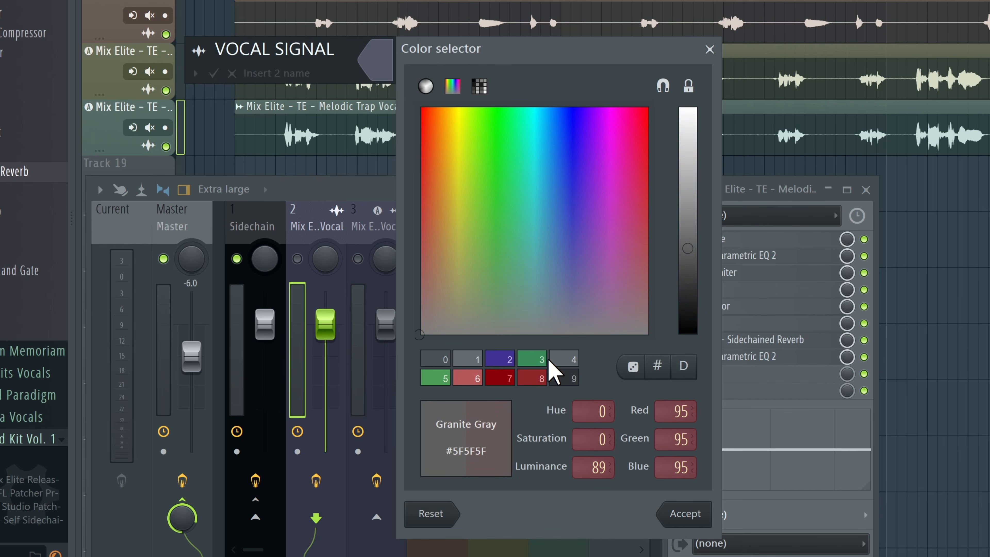
key("Return")
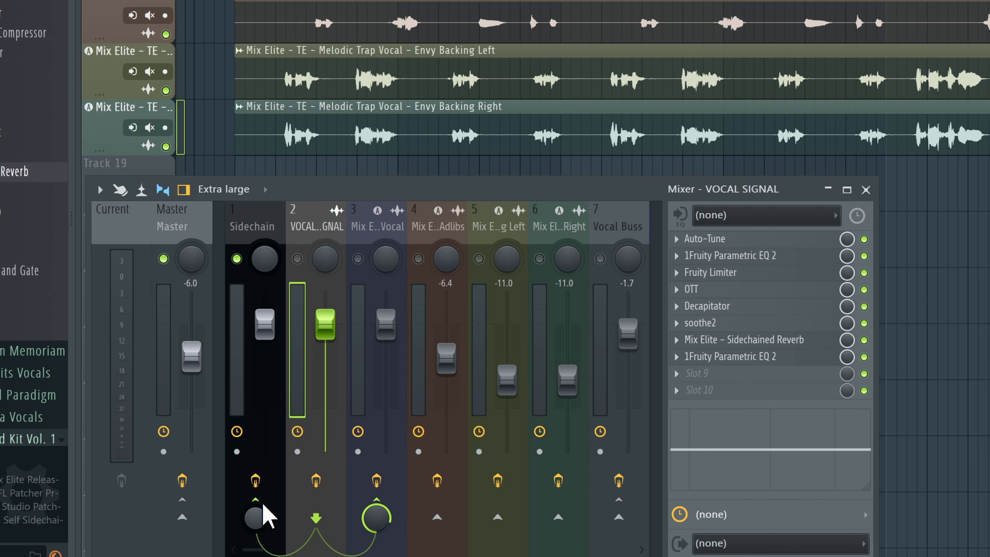
Step: Delete the last Fruity Parametric EQ 2 and the Mix Elite Sidechained Reverb from the VOCAL SIGNAL track
left_click(677, 356)
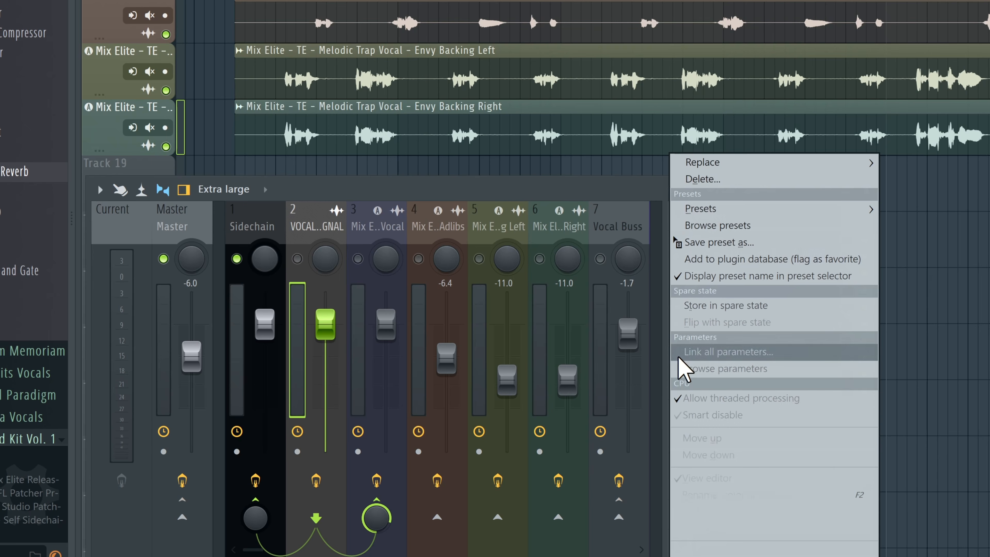
left_click(691, 182)
left_click(678, 341)
left_click(703, 178)
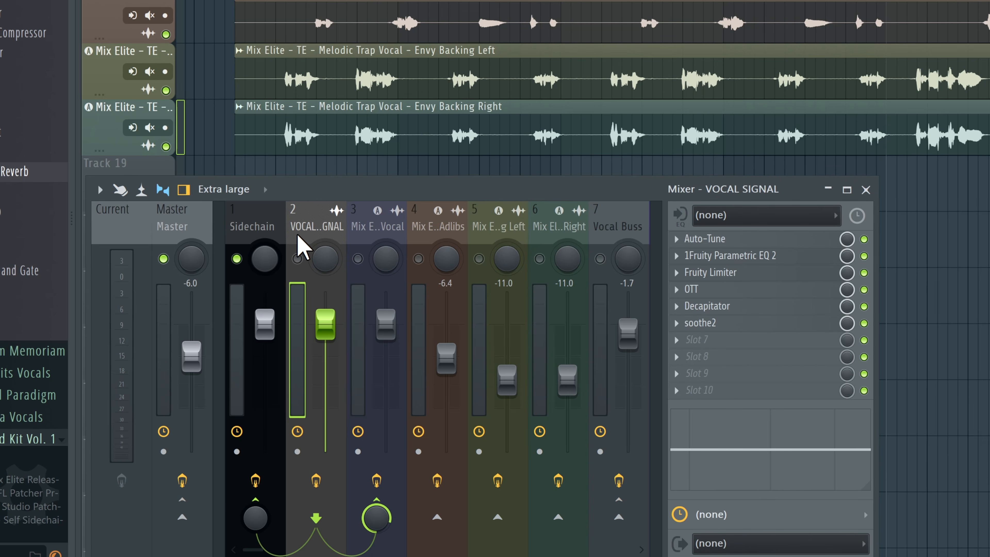
Step: Remove Auto-Tune, Parametric EQ 2, Fruity Limiter, OTT, Decapitator and soothe2 from the Main Vocal channel, comparing it with VOCAL SIGNAL
left_click(369, 230)
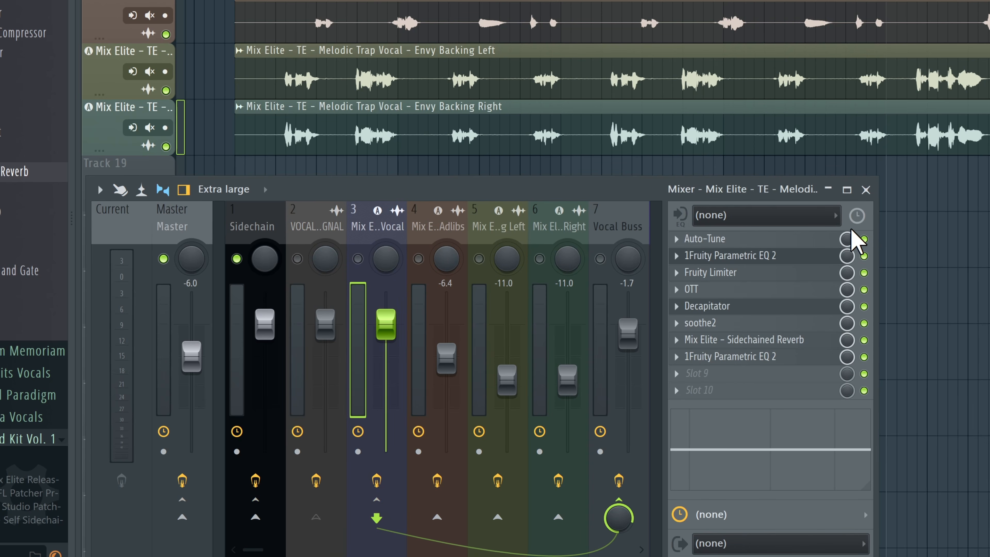
left_click(677, 239)
left_click(697, 179)
left_click(676, 255)
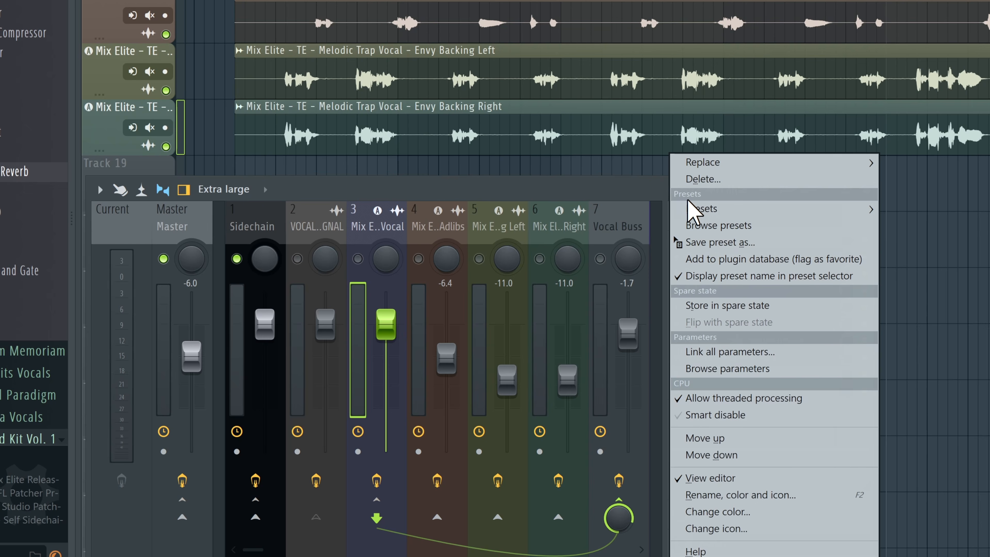
left_click(697, 179)
left_click(676, 272)
left_click(697, 180)
left_click(676, 289)
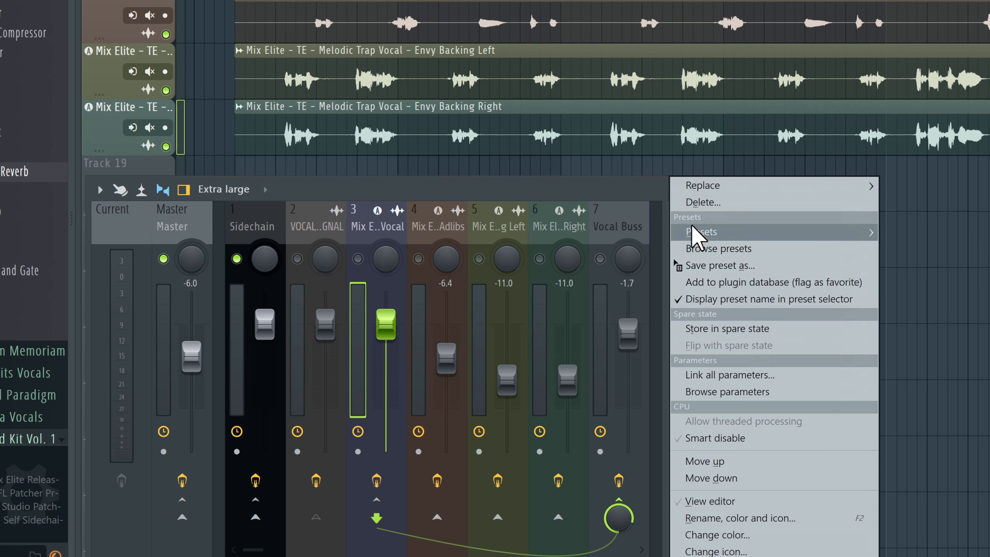
left_click(697, 179)
left_click(676, 305)
left_click(698, 203)
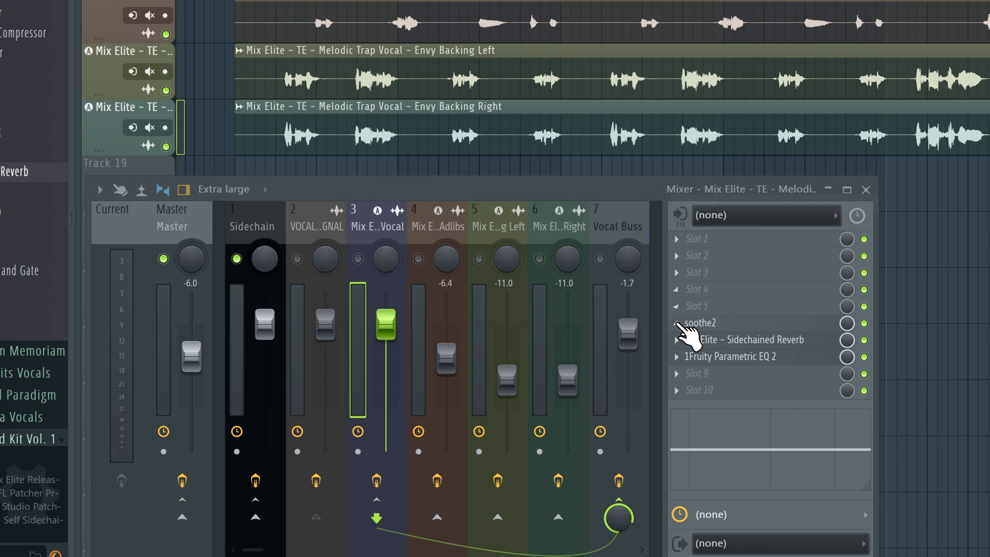
key("Left")
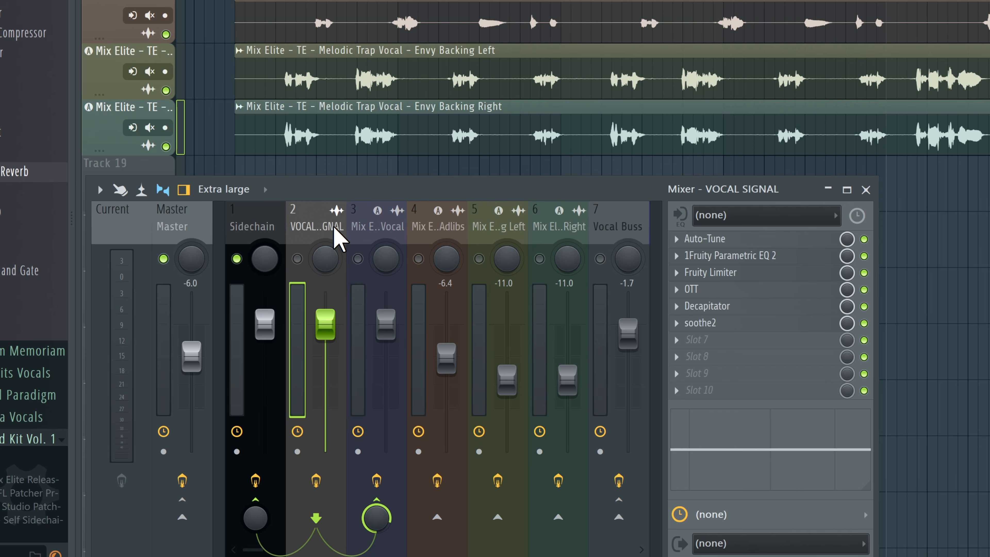
left_click(388, 229)
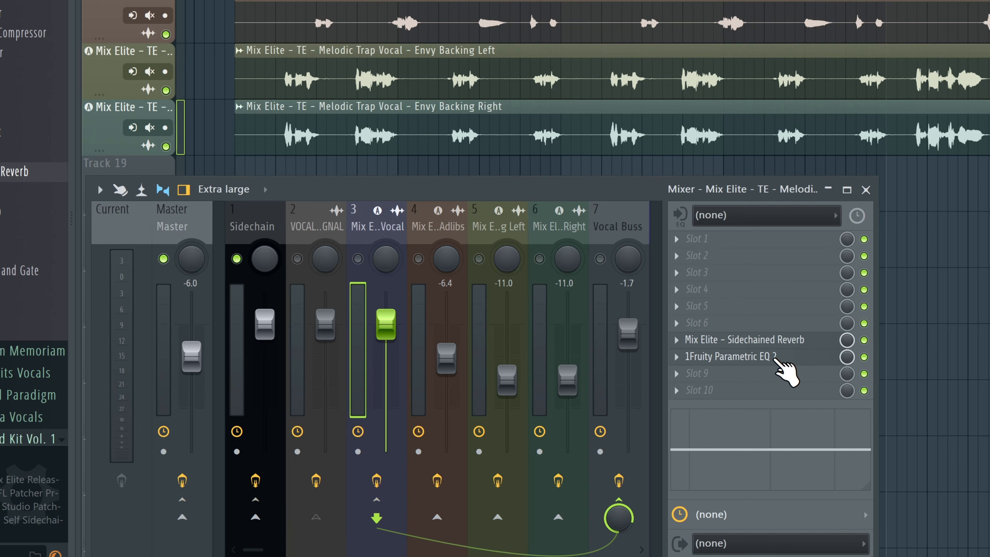
Step: Open the Sidechain channel's Trackspacer and load the Youlean Multiband Sidechain preset into its Patcher
left_click(358, 259)
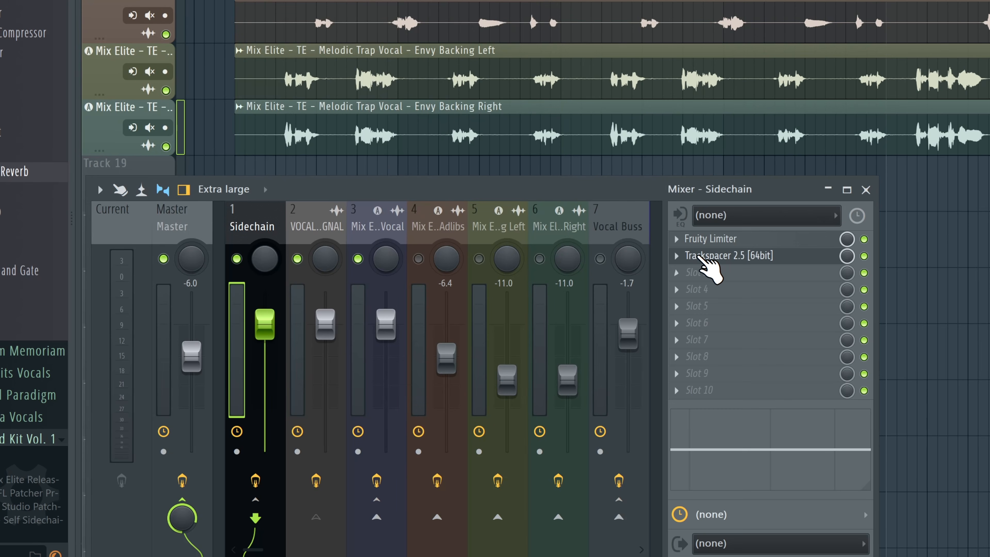
left_click(713, 255)
left_click_drag(624, 58, 714, 6)
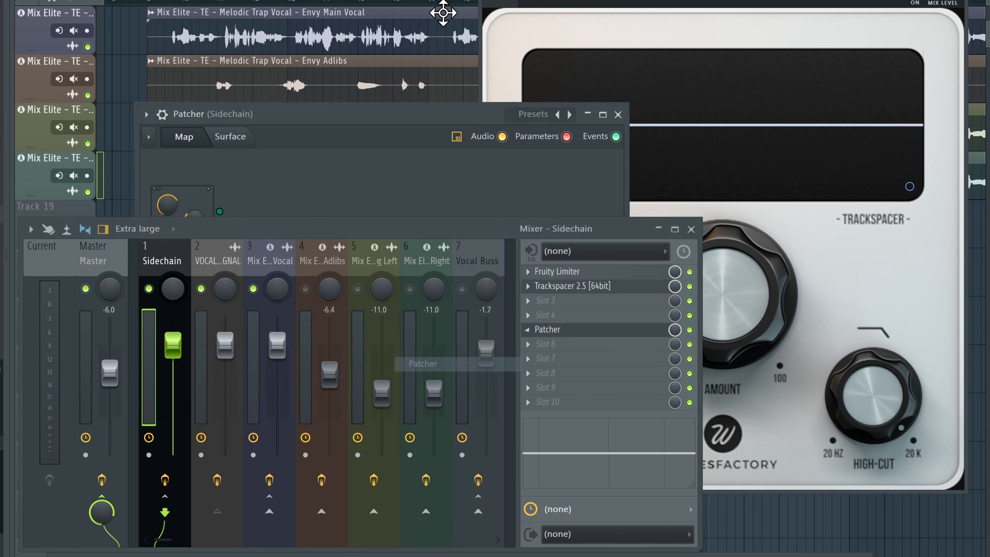
left_click(533, 115)
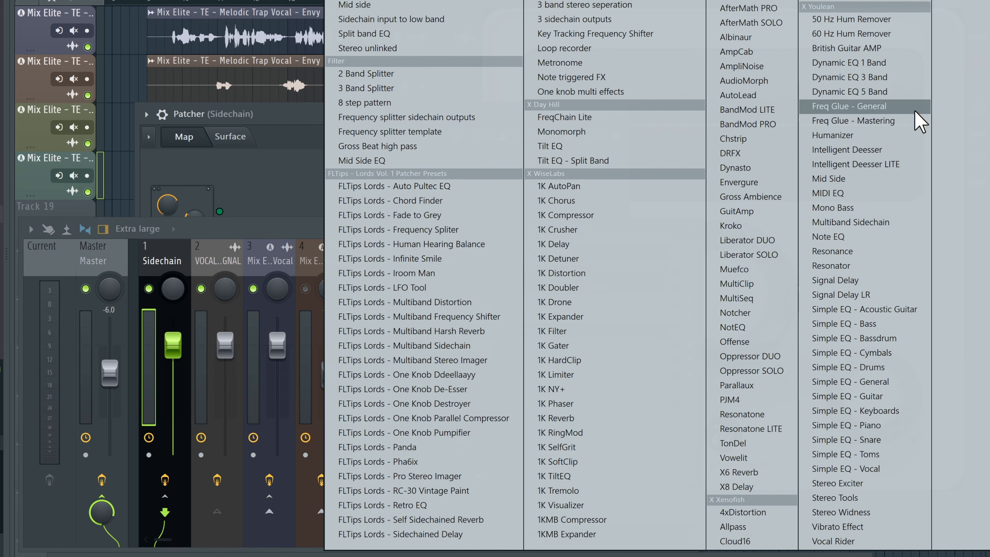
left_click(864, 222)
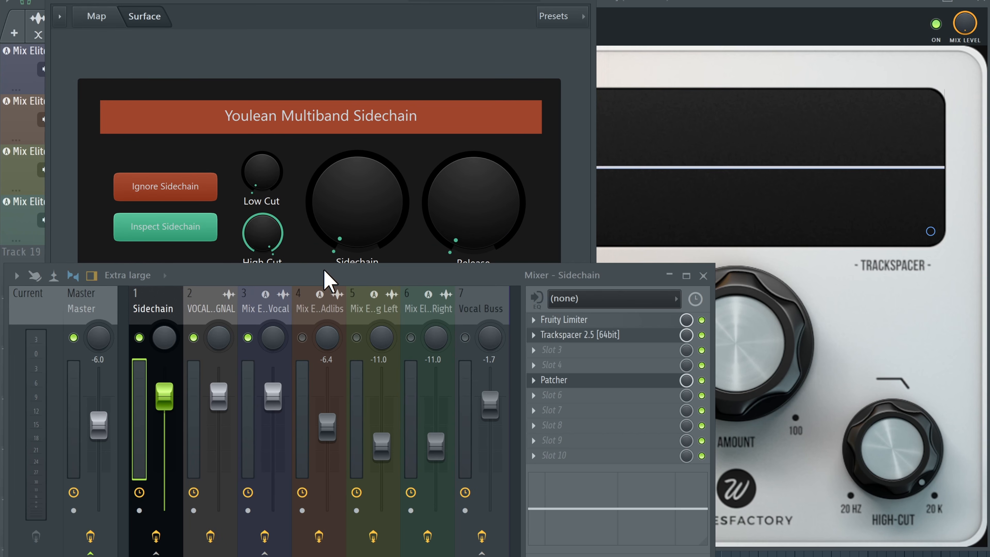
Step: In the Patcher map, enable VOCAL SIGNAL as an audio output from FL Studio and connect it to Connect Sidechain Here
left_click(96, 16)
left_click_drag(222, 279, 202, 370)
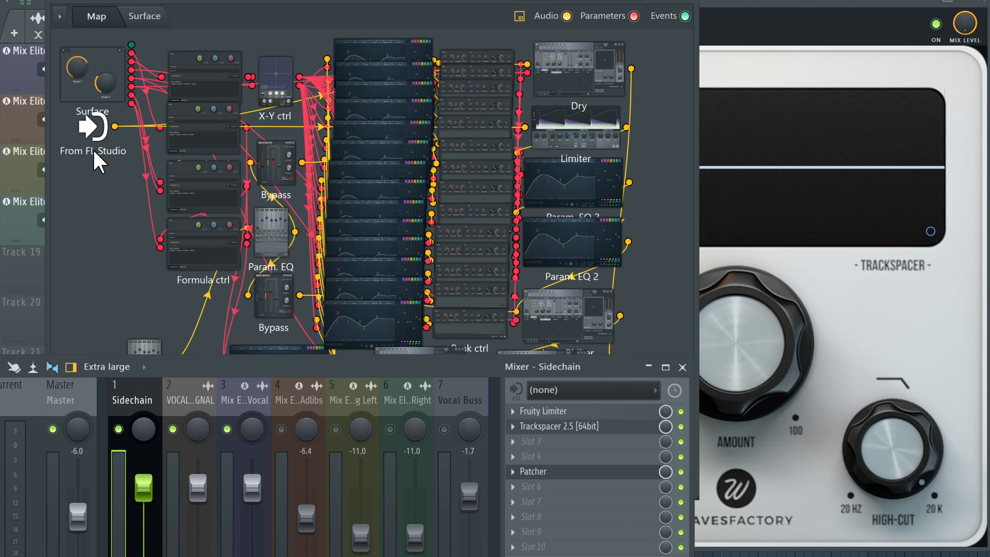
right_click(94, 128)
mouse_move(126, 166)
mouse_move(203, 162)
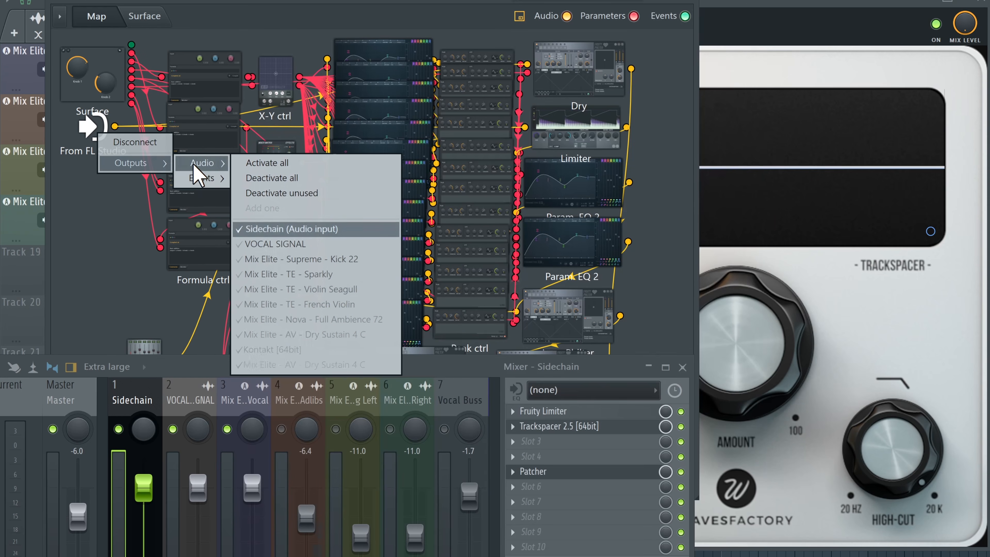
left_click(291, 249)
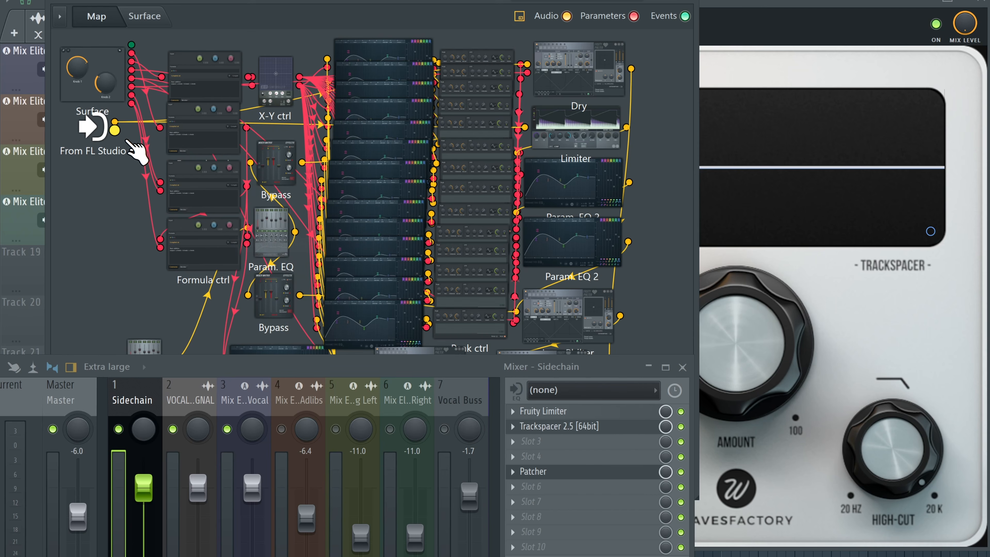
left_click_drag(114, 130, 155, 342)
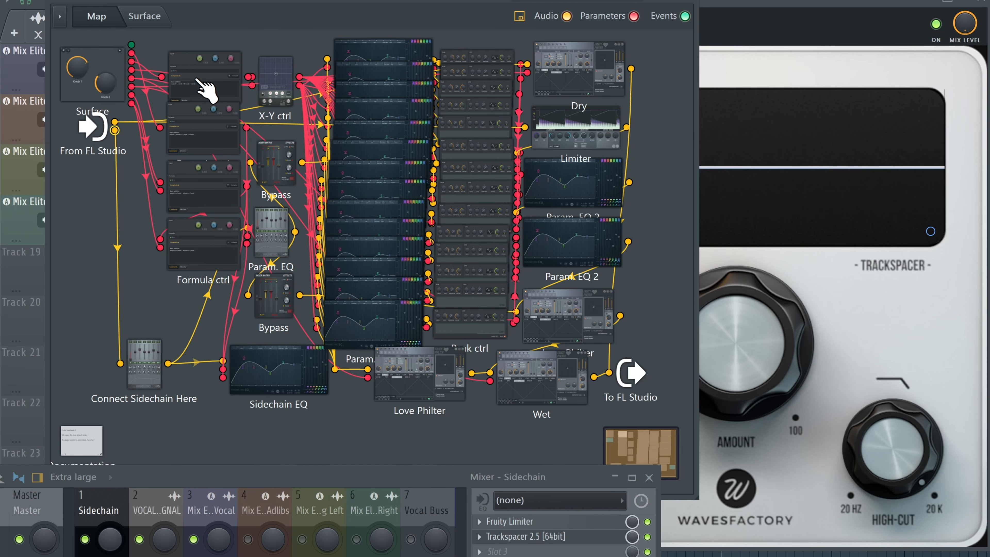
Step: Show the Patcher's Surface view, close the clip settings window and start playback
left_click(159, 16)
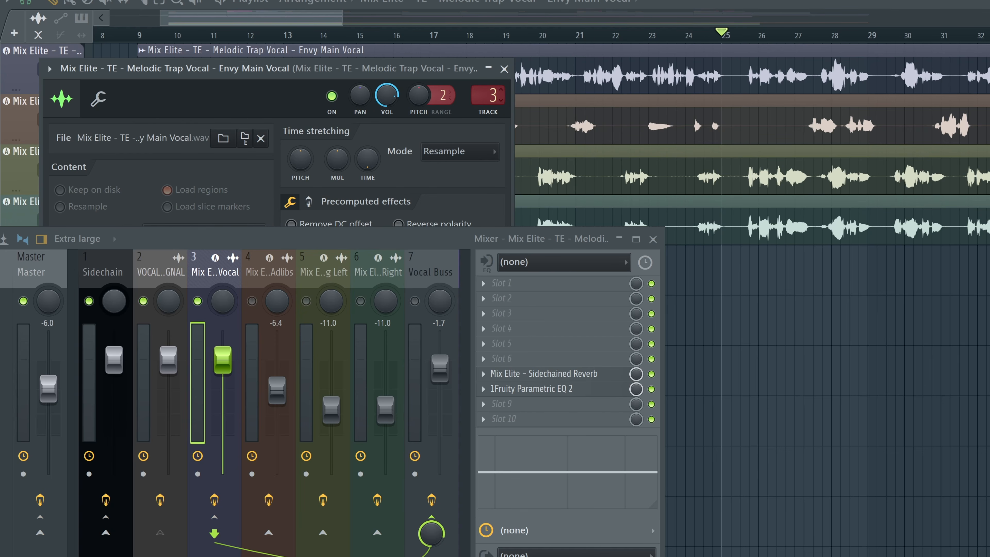
left_click_drag(490, 95, 489, 102)
left_click(505, 70)
key("space")
Step: Open the Sidechain channel's Patcher and raise the Youlean Multiband Sidechain knob
left_click(115, 271)
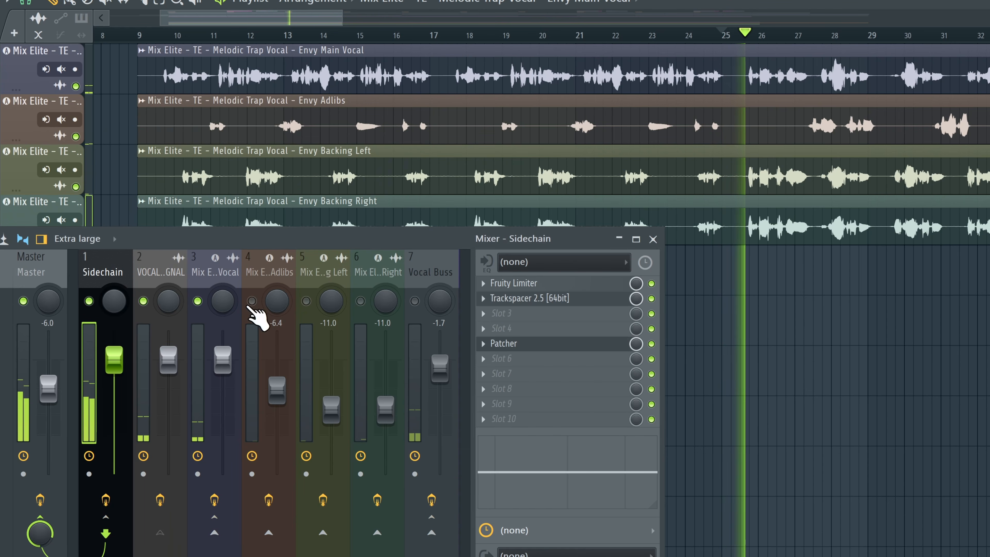
left_click(512, 343)
left_click_drag(376, 233, 378, 419)
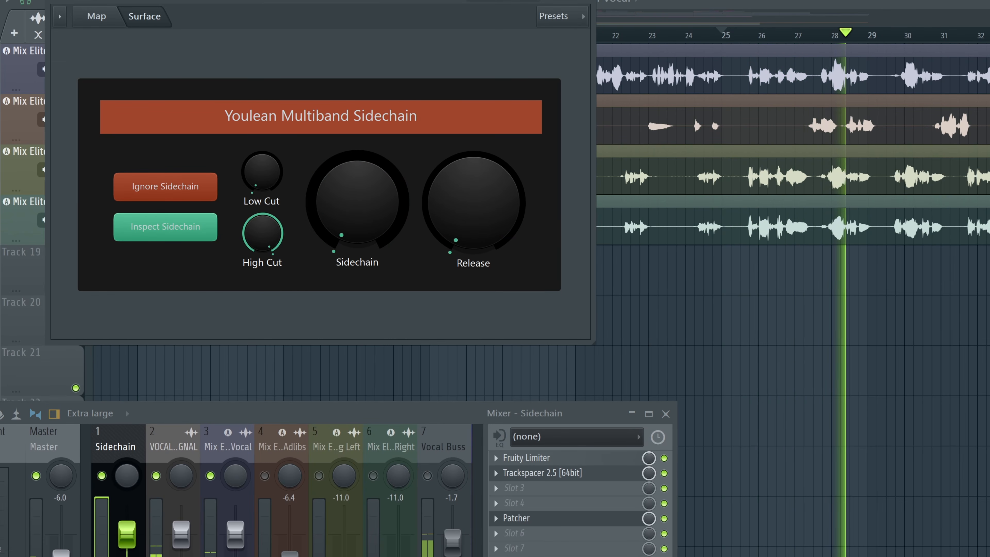
mouse_move(380, 222)
left_mouse_down()
mouse_move(380, 195)
mouse_move(372, 221)
left_mouse_up()
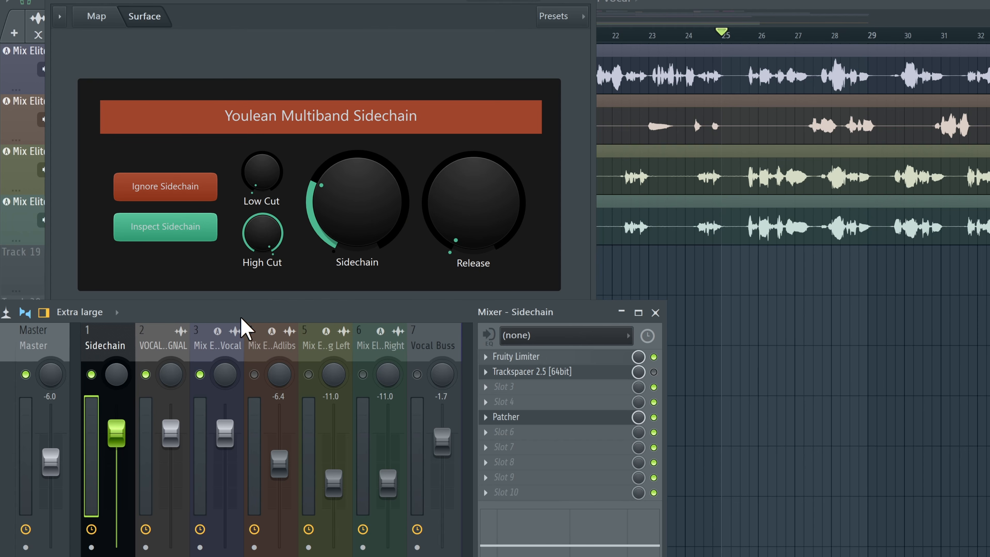
Step: Delete the Patcher plugin from the Sidechain channel
left_click(486, 417)
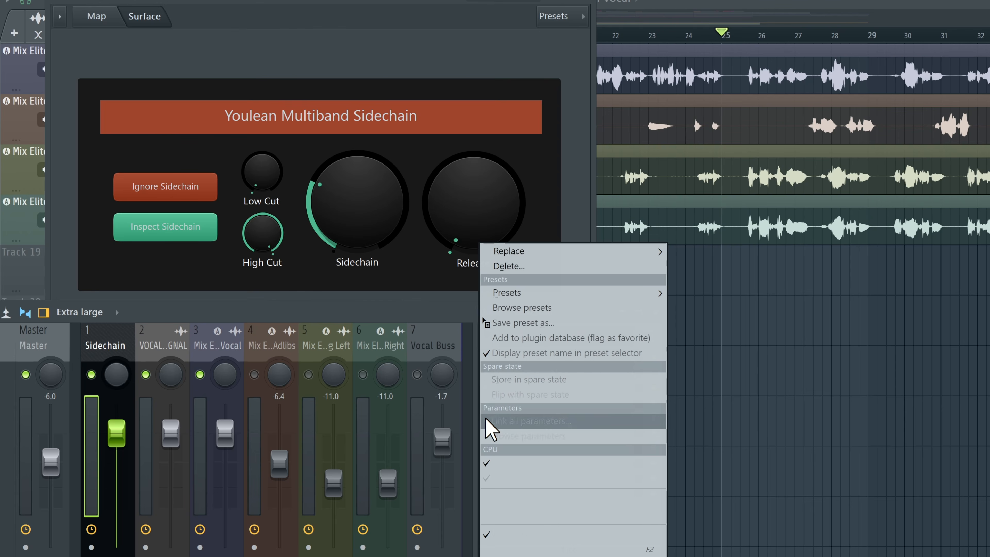
left_click(509, 266)
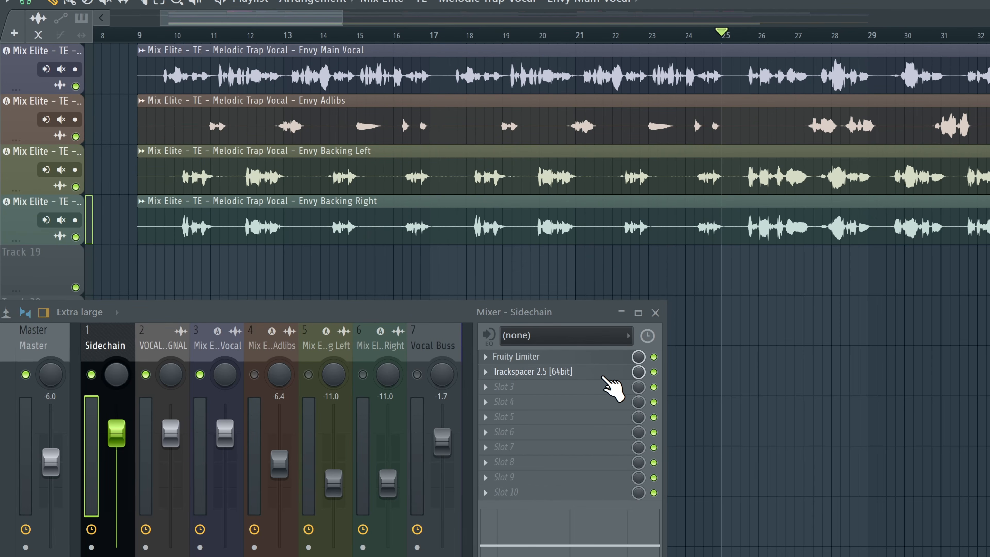
Step: Open Trackspacer's Processing connections and assign VOCAL SIGNAL to its sidechain input
left_click(606, 373)
left_click(528, 67)
left_click(546, 111)
left_click_drag(504, 307, 233, 227)
right_click(518, 300)
left_click(480, 346)
right_click(514, 303)
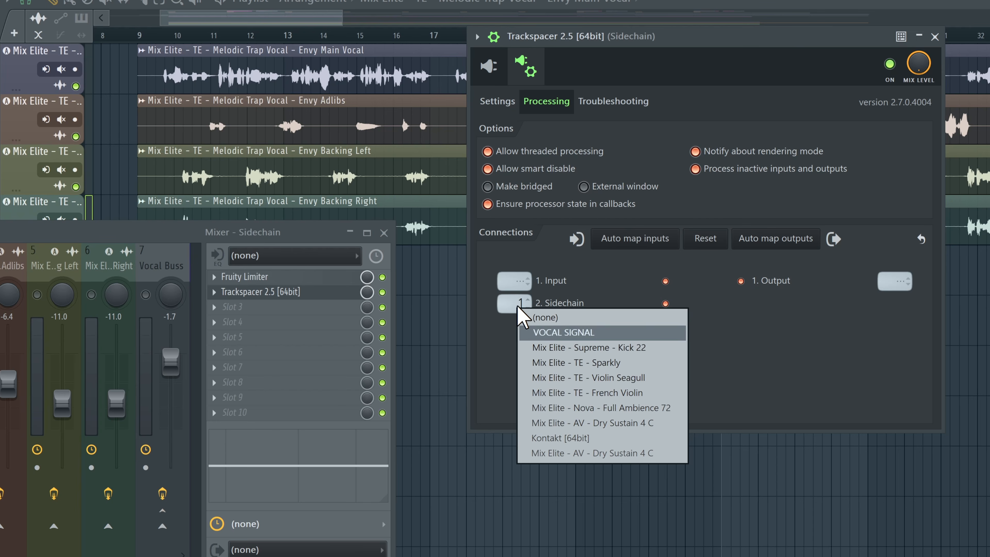
left_click(488, 66)
left_click_drag(260, 237, 294, 280)
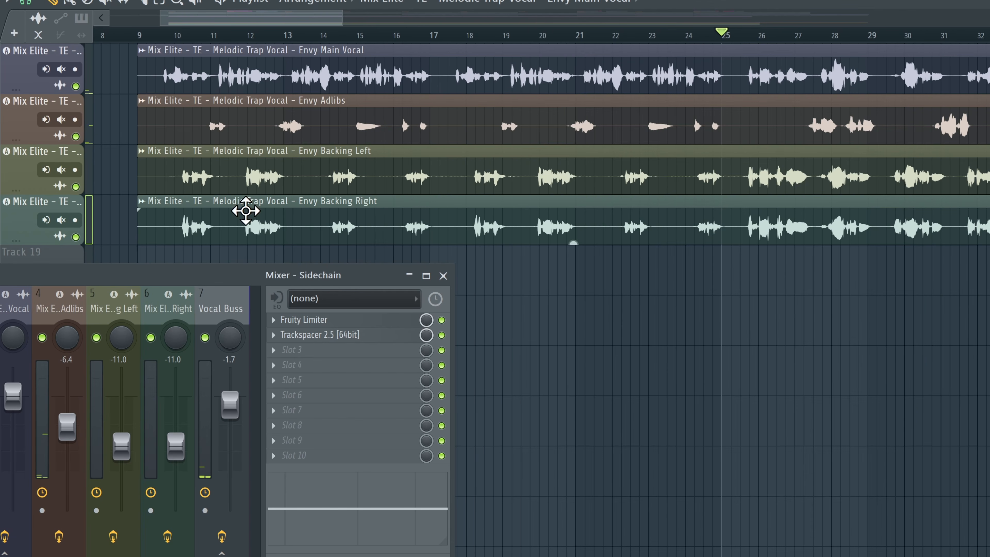
Step: Play back the vocals with the Sidechain channel selected
left_click(132, 36)
key("space")
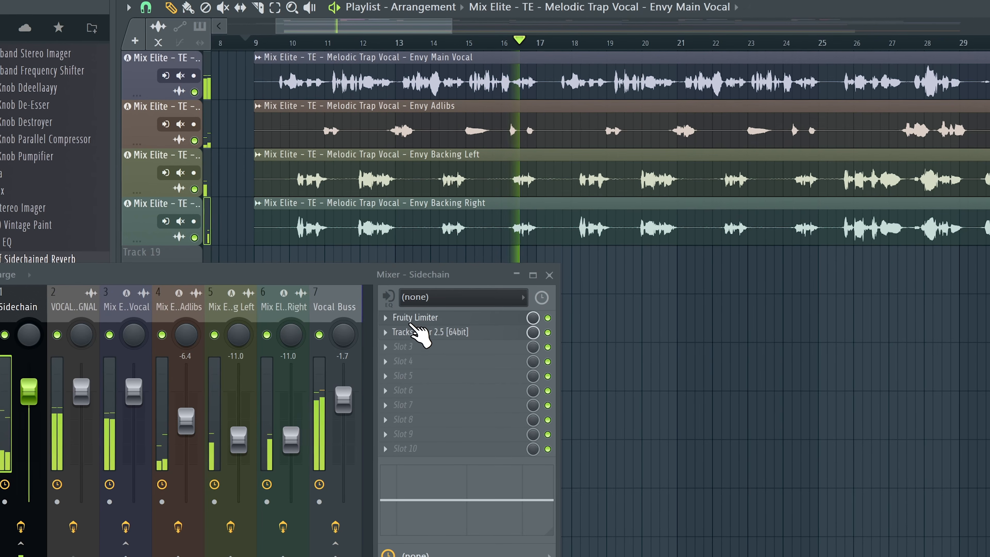
left_click(318, 308)
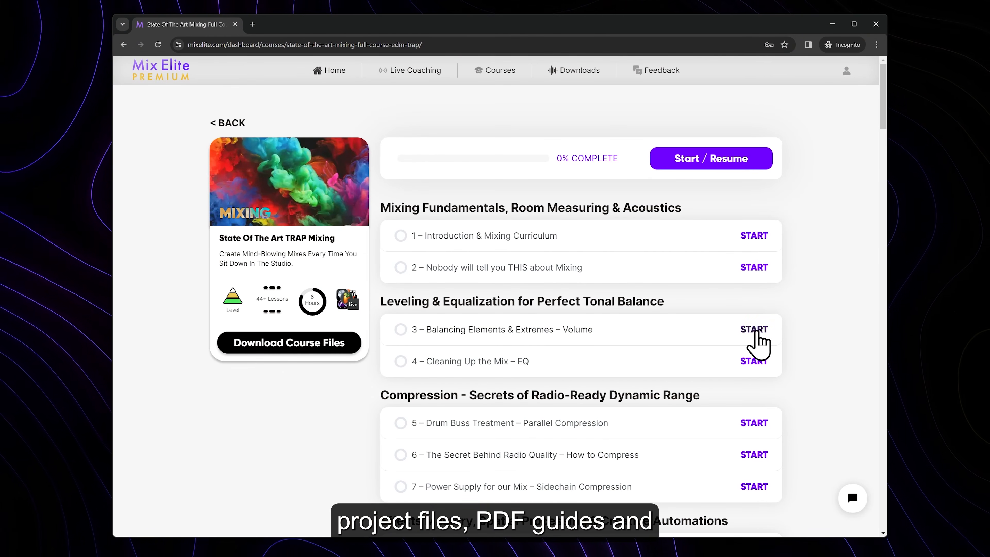
Step: Browse the Mix Elite course lessons and the Supreme Drums sample pack page
left_click(755, 331)
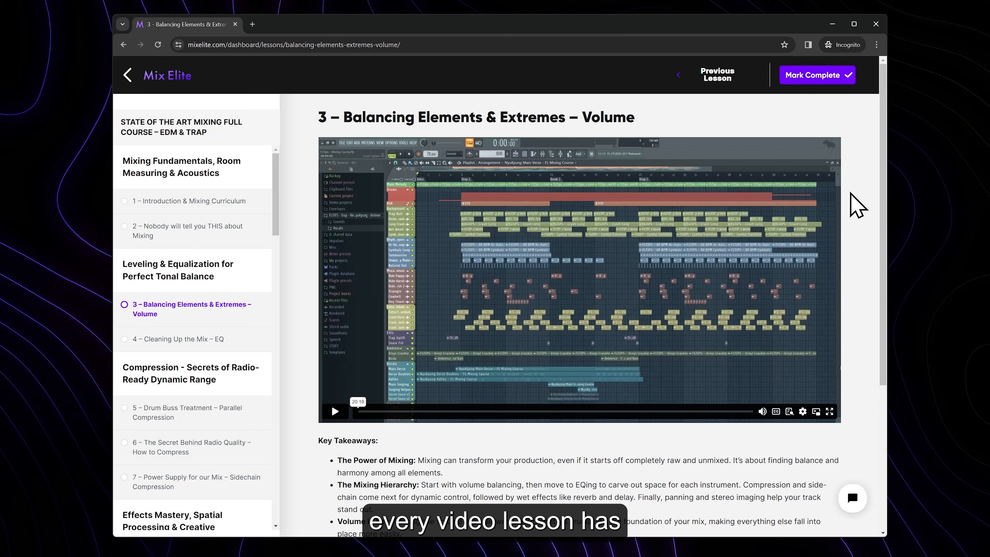
scroll(880, 150, "down", 1)
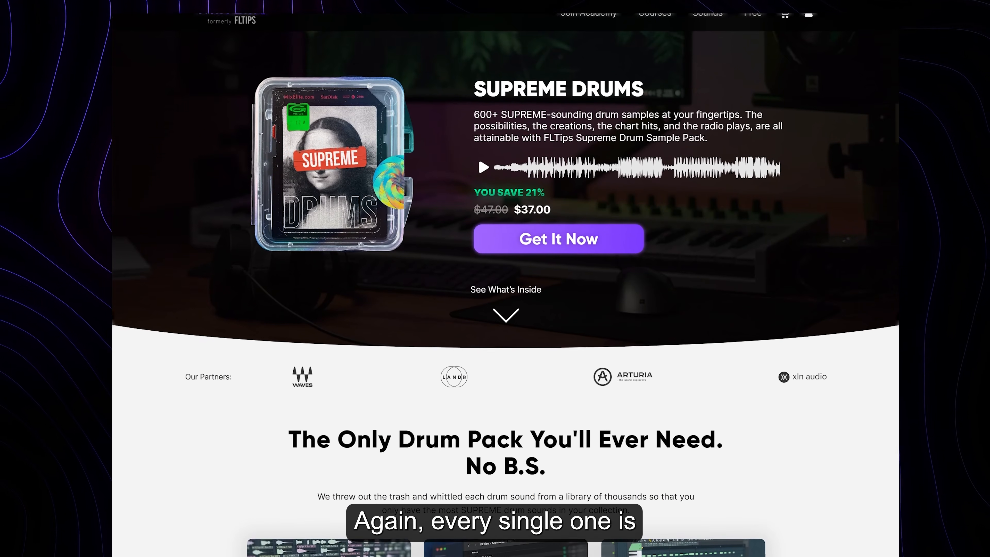
scroll(505, 273, "down", 2)
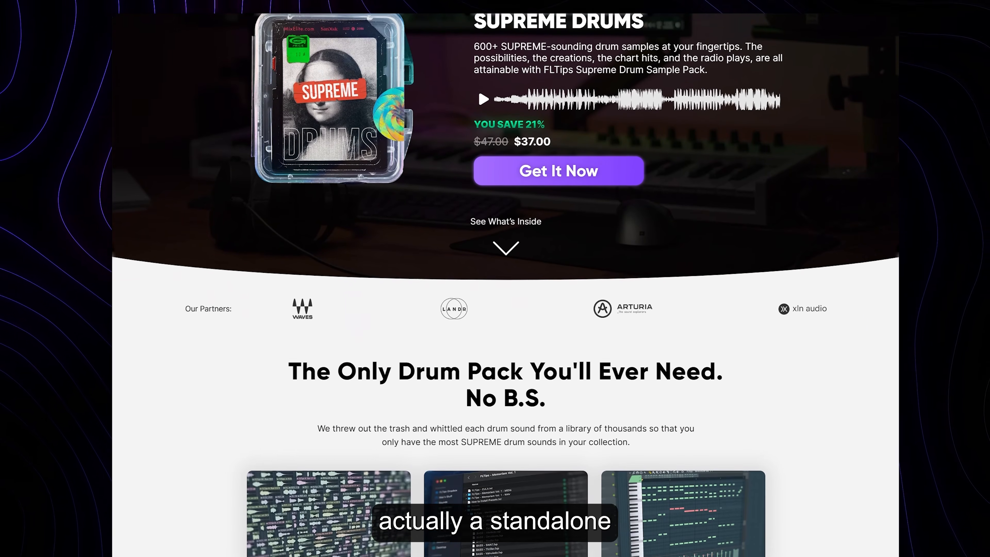
scroll(505, 273, "down", 3)
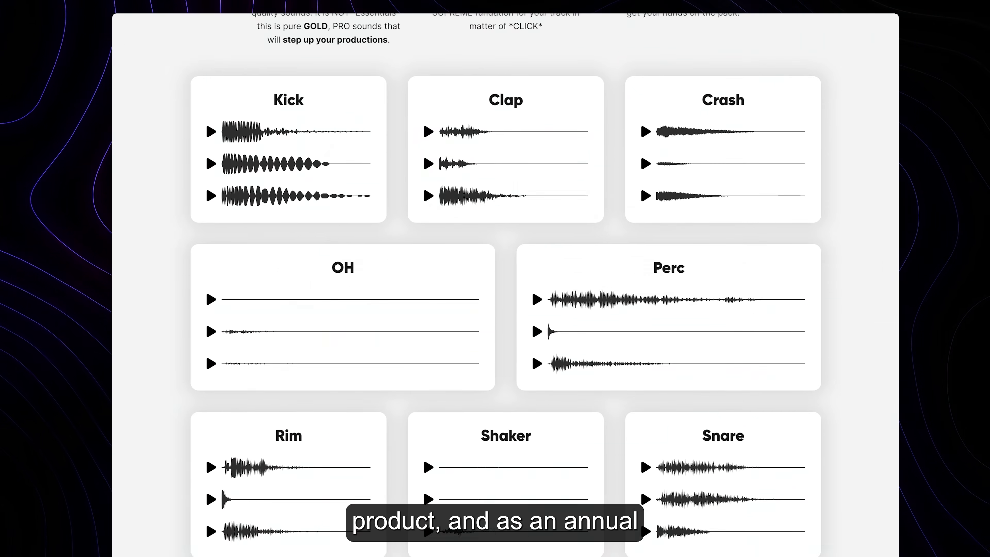